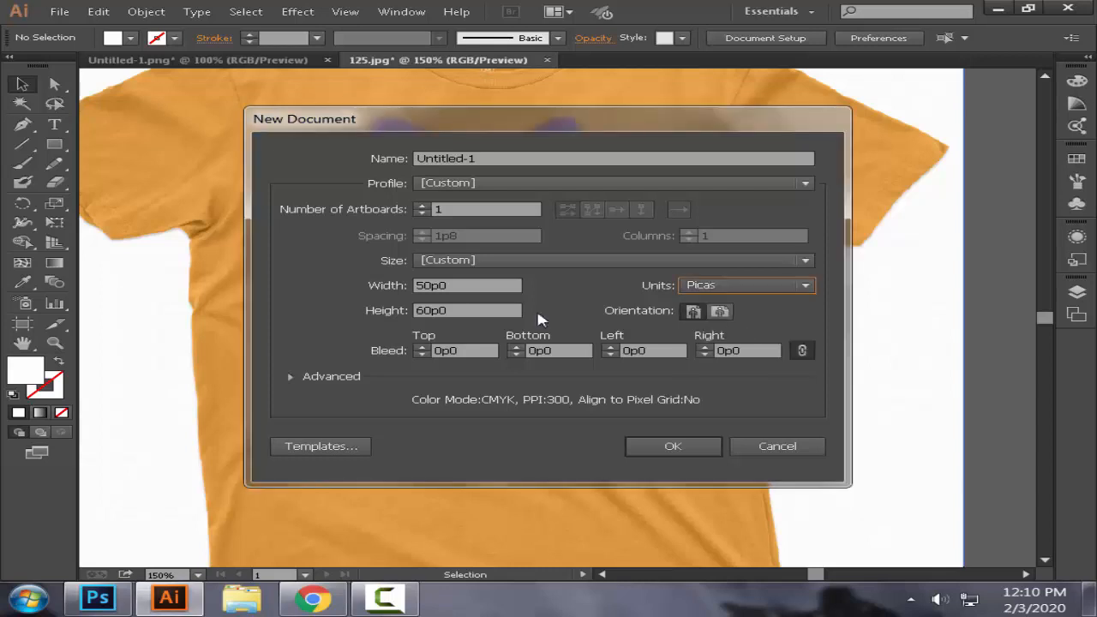
Step: Create a new document 55p0 wide and 65p0 high, with units in picas
click(430, 286)
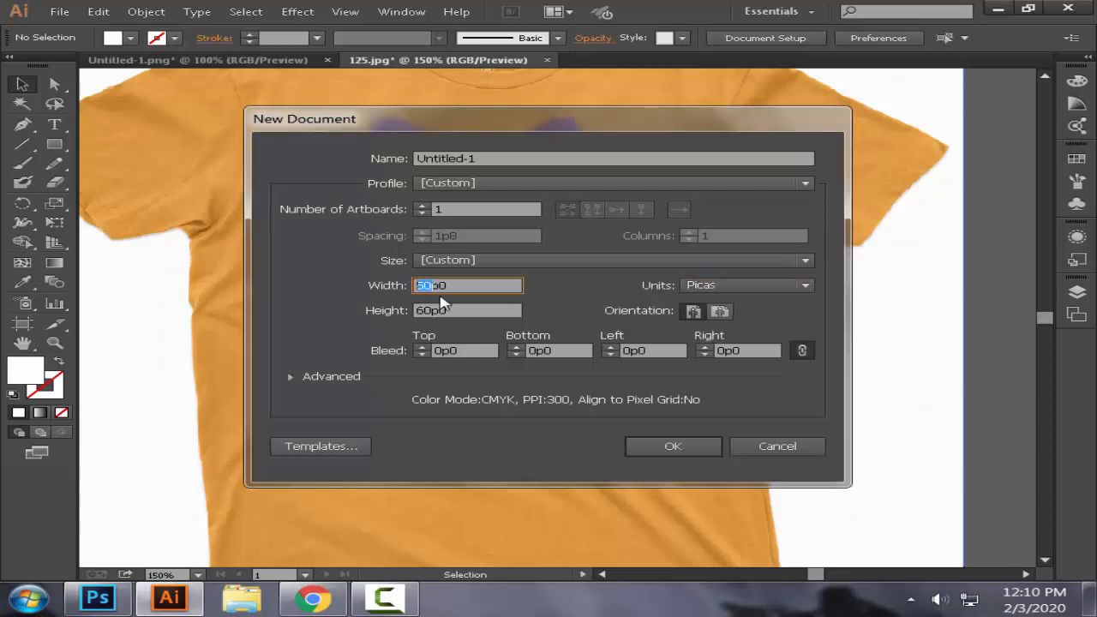
text(5)
click(430, 311)
double_click(431, 311)
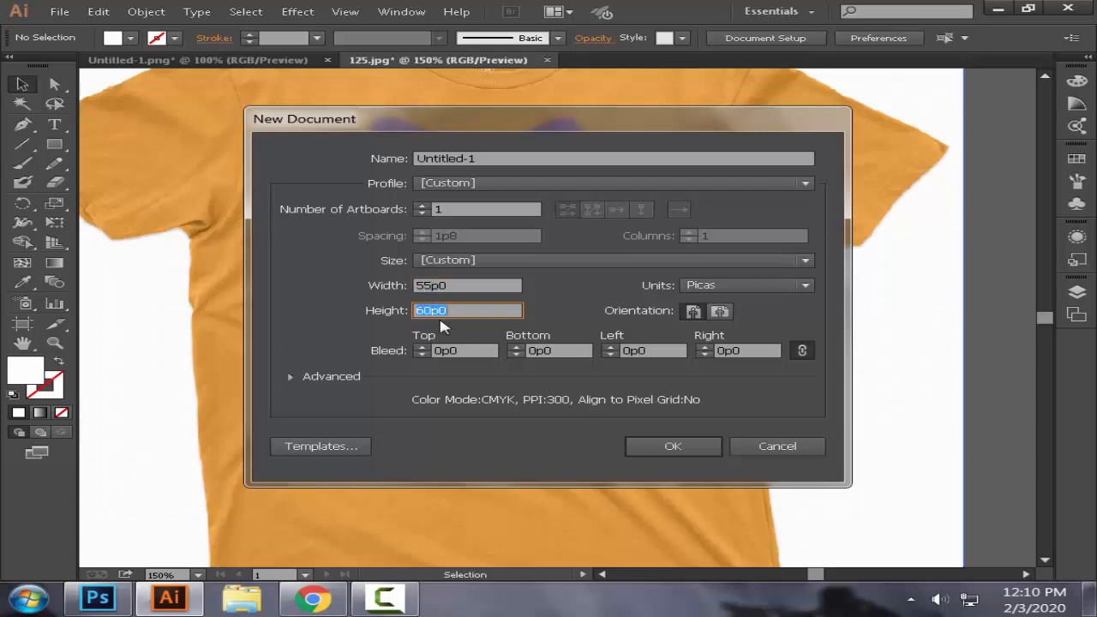
click(441, 318)
key(BackSpace)
key(BackSpace)
text(65)
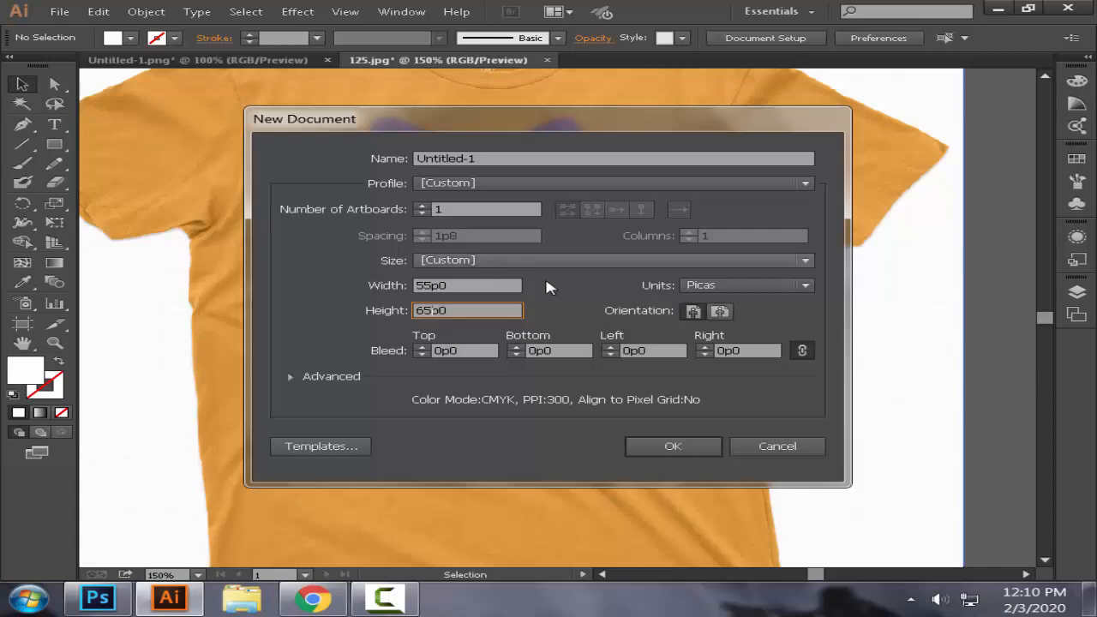
click(668, 446)
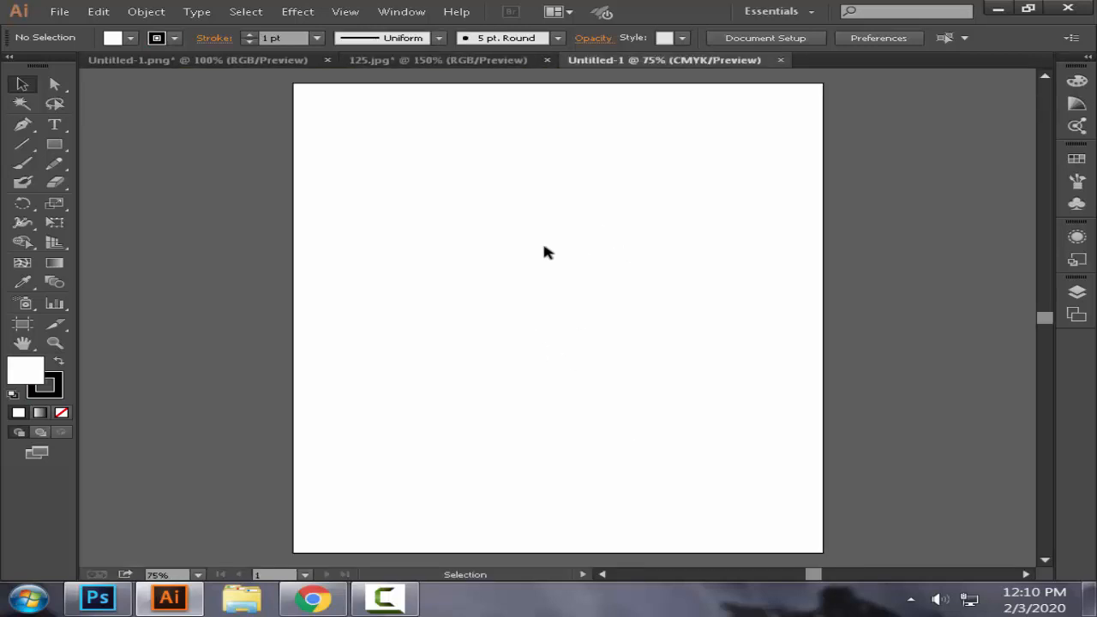
Step: Draw a large upright ellipse in the middle of the artboard and shift it slightly to the left
click(54, 146)
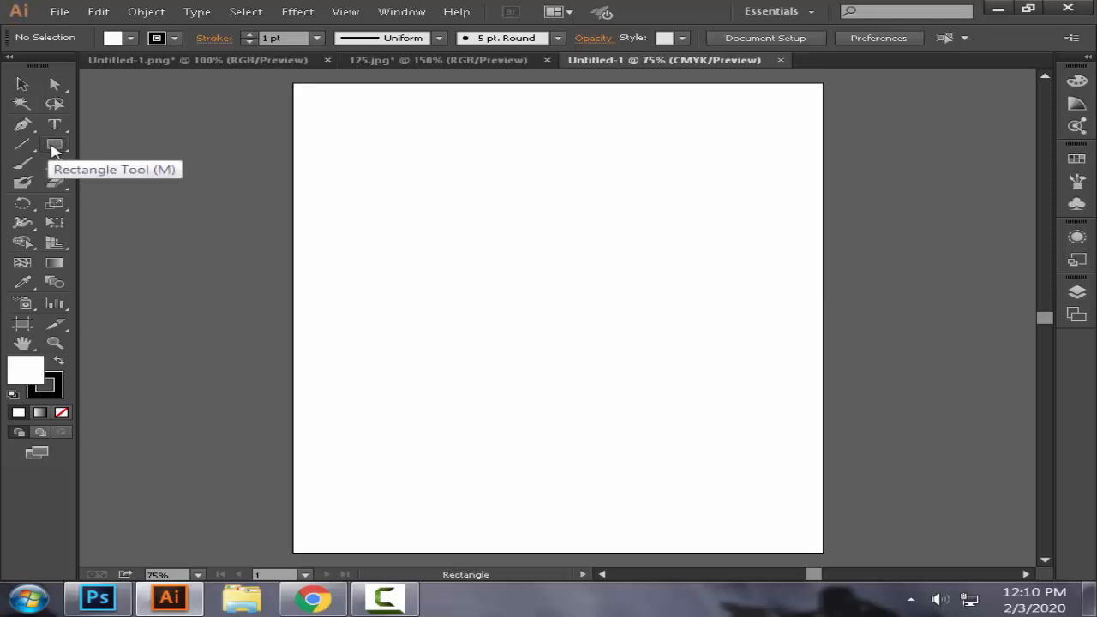
drag(54, 147, 160, 183)
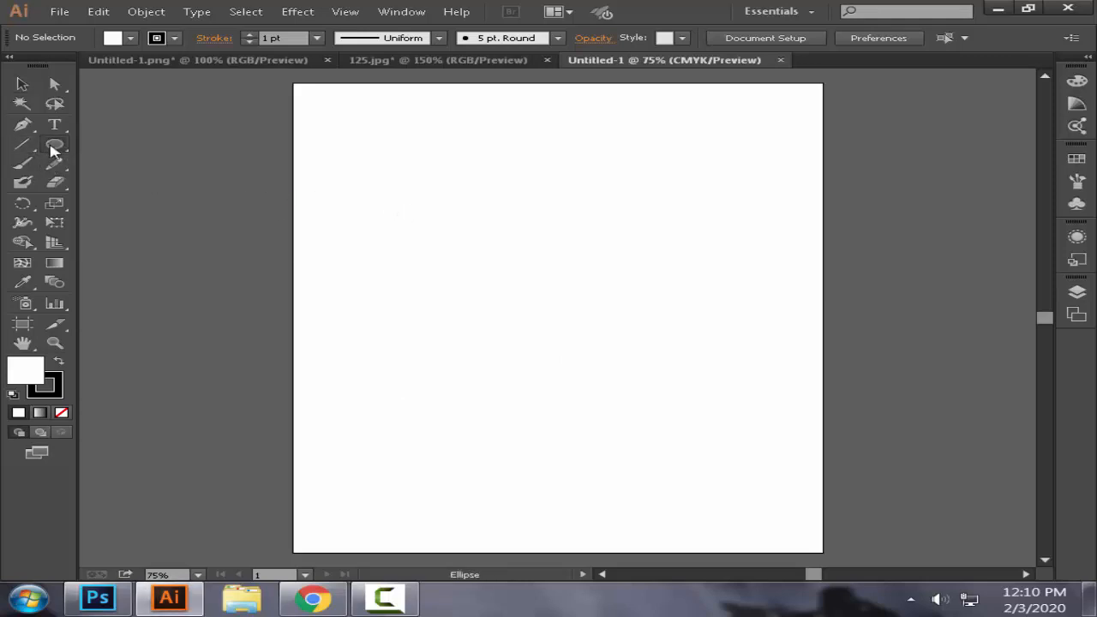
drag(436, 173, 685, 468)
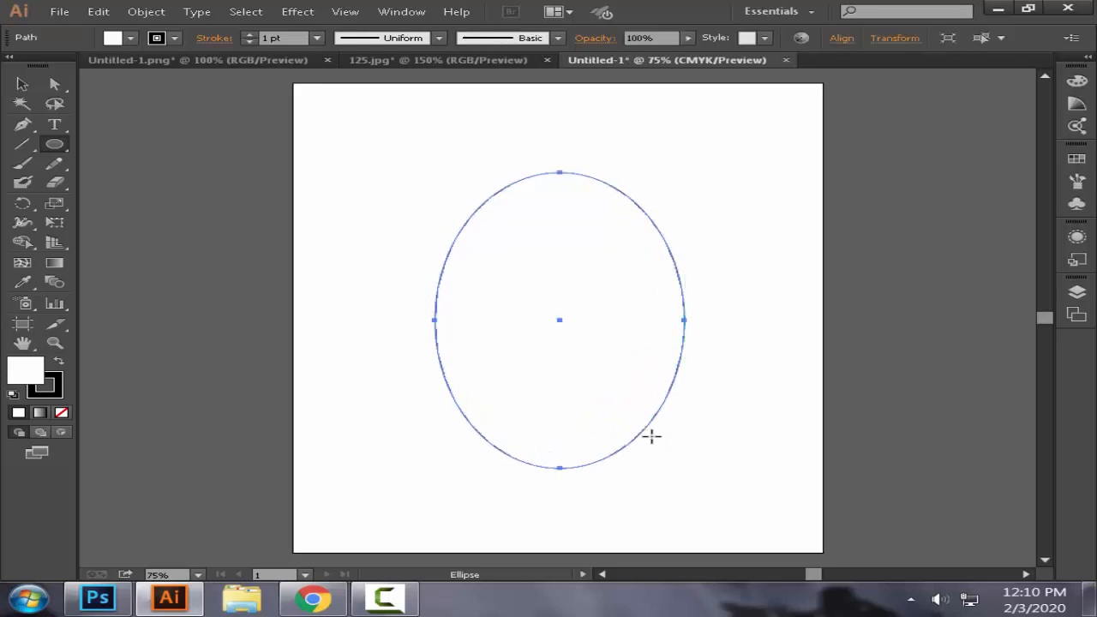
click(22, 84)
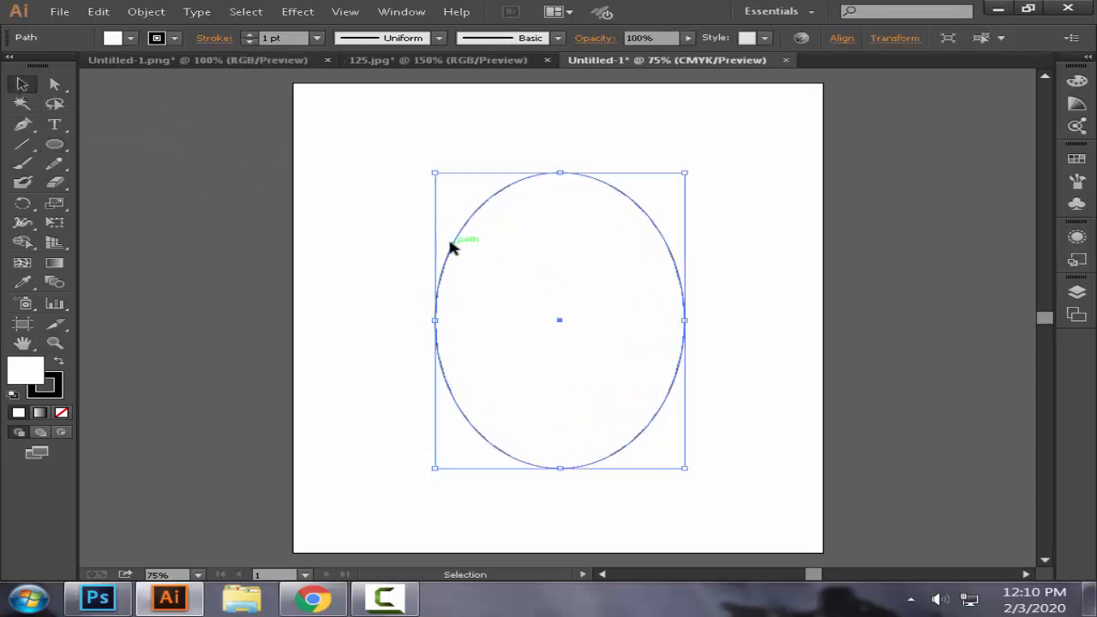
drag(451, 246, 448, 245)
click(727, 255)
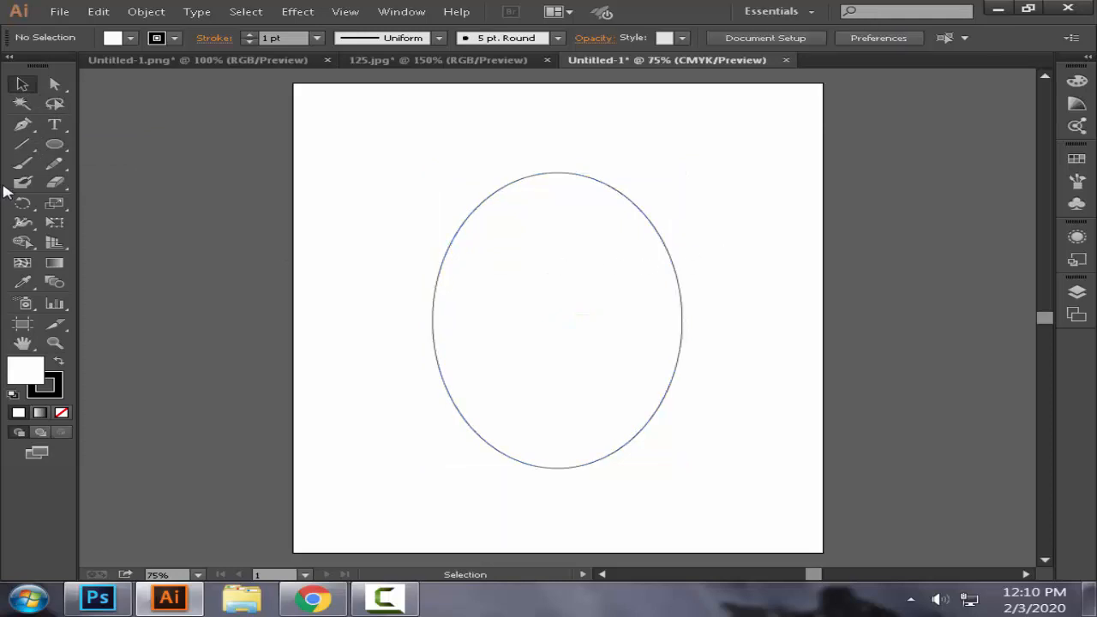
Step: Add one anchor point on the upper-left curve of the ellipse and another on its upper-right curve
click(21, 127)
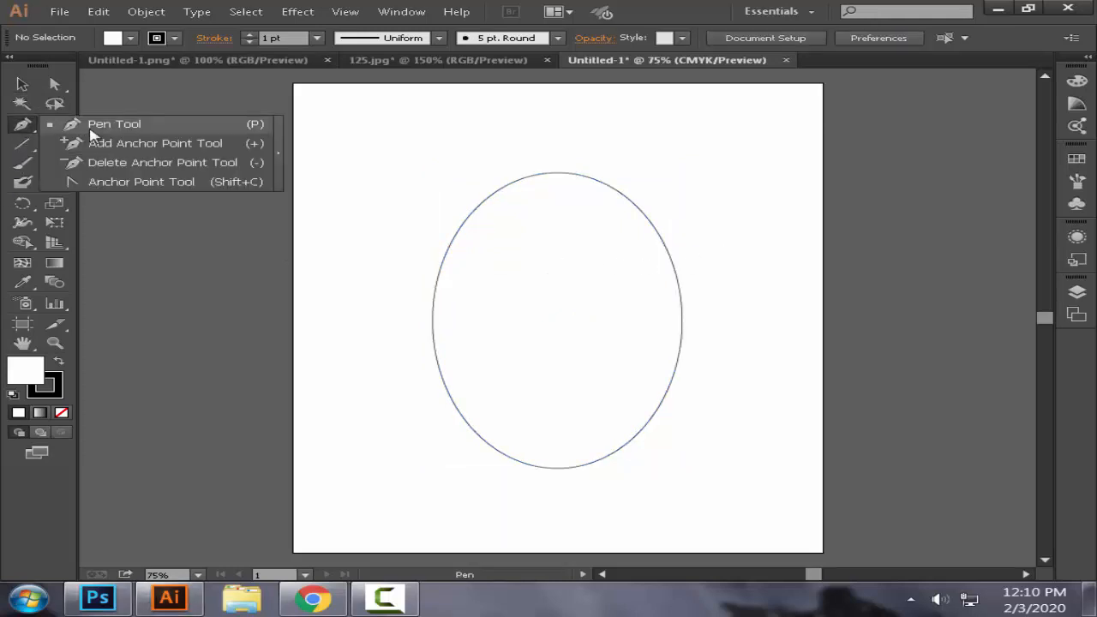
click(111, 144)
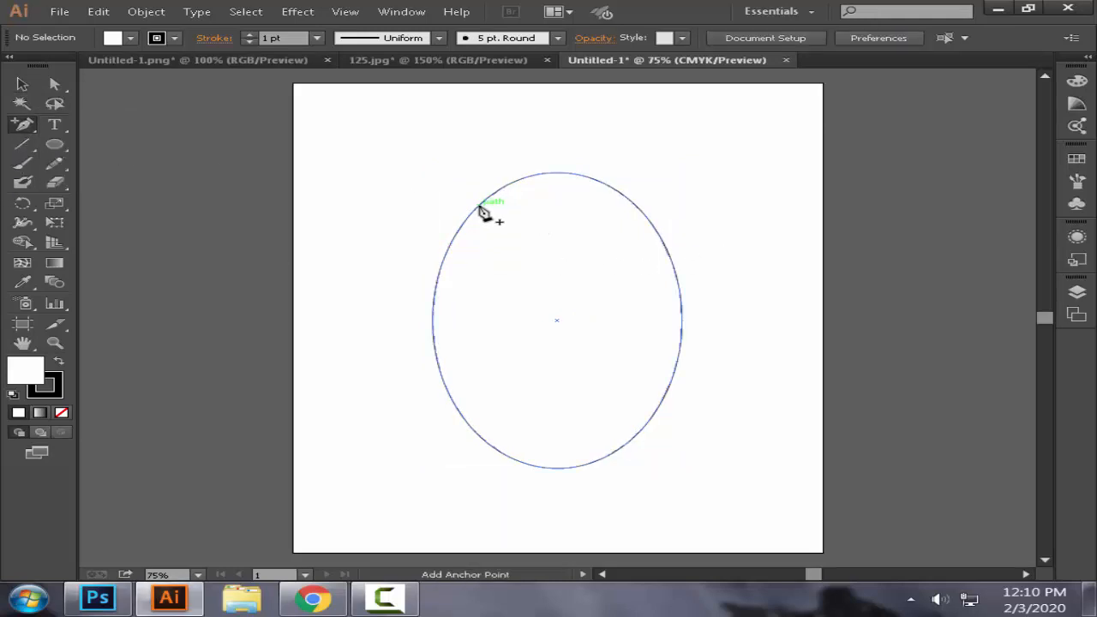
click(478, 207)
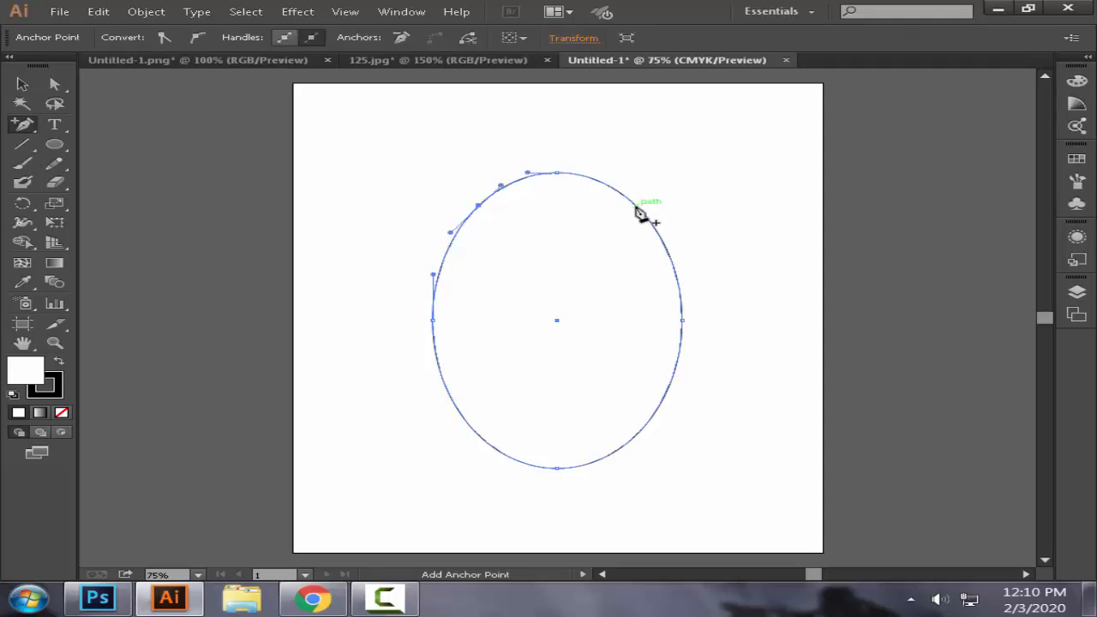
click(637, 207)
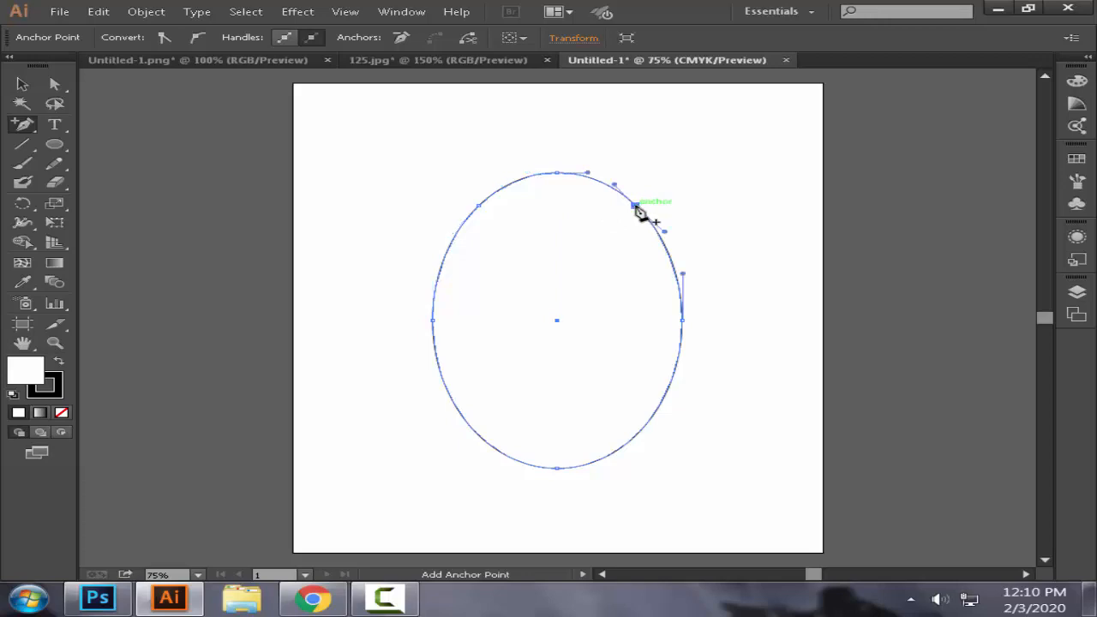
Step: Raise the two added anchor points up and outward to form rounded ears on the body shape
click(54, 84)
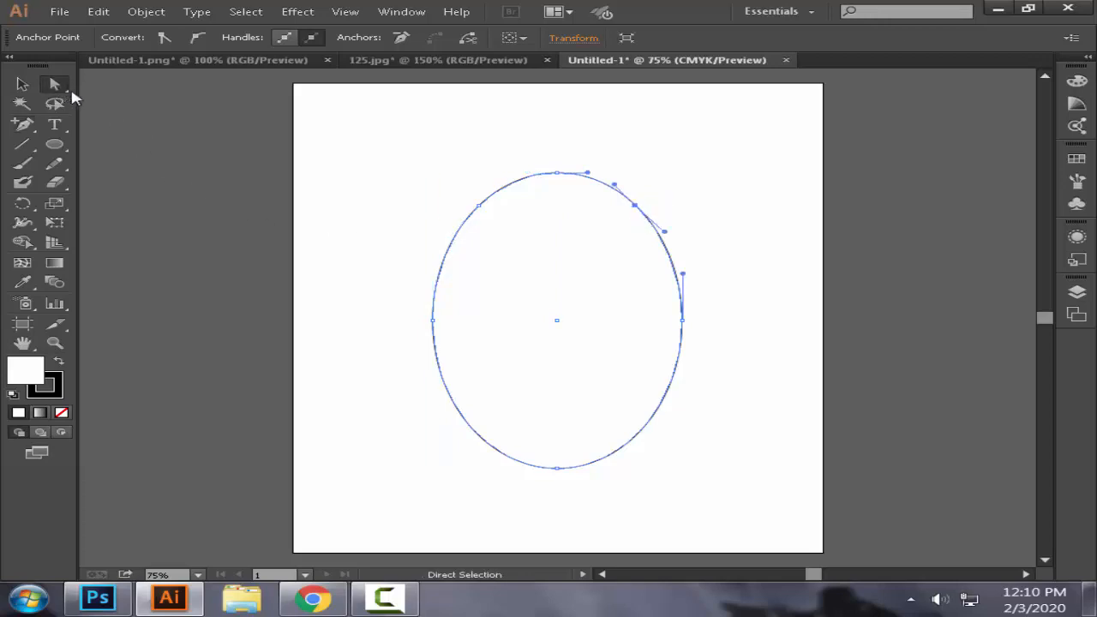
click(479, 207)
click(395, 174)
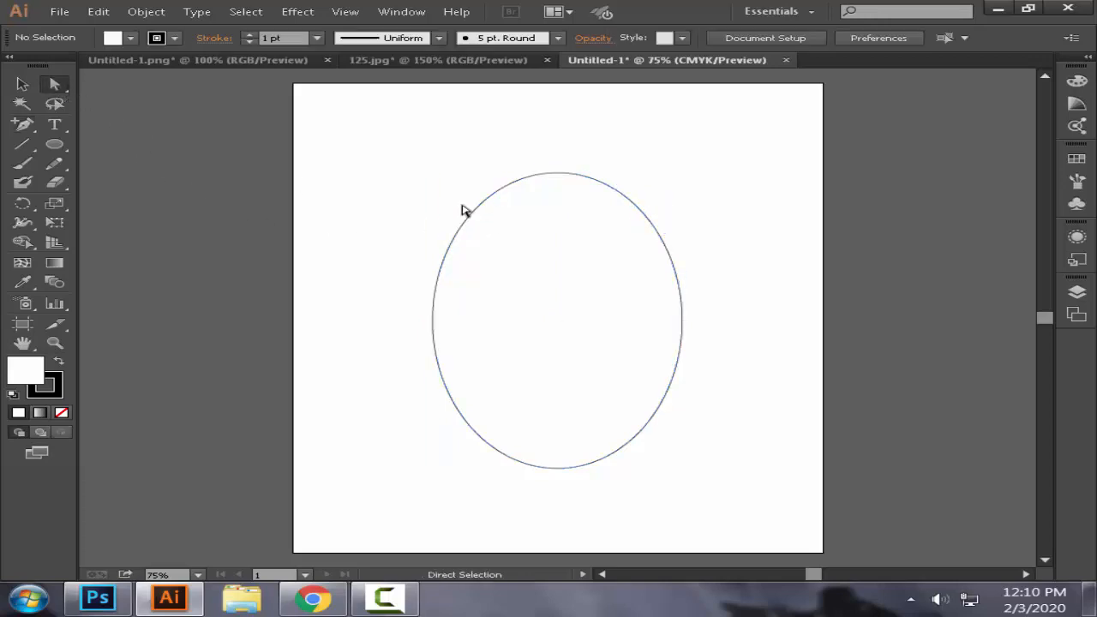
click(477, 208)
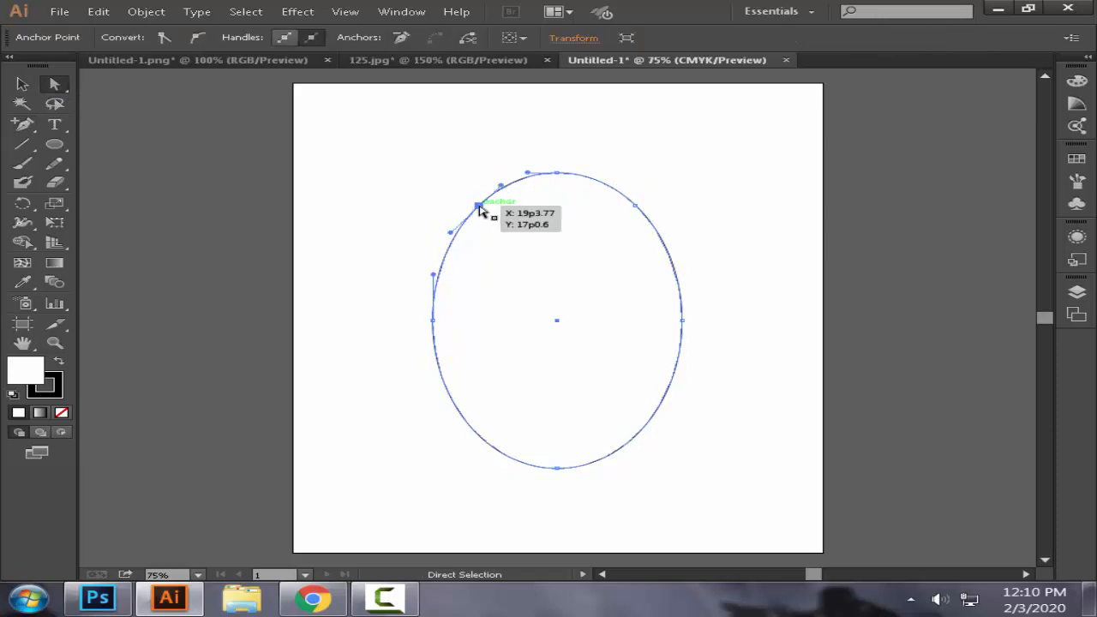
drag(479, 208, 449, 139)
drag(639, 207, 655, 149)
click(760, 203)
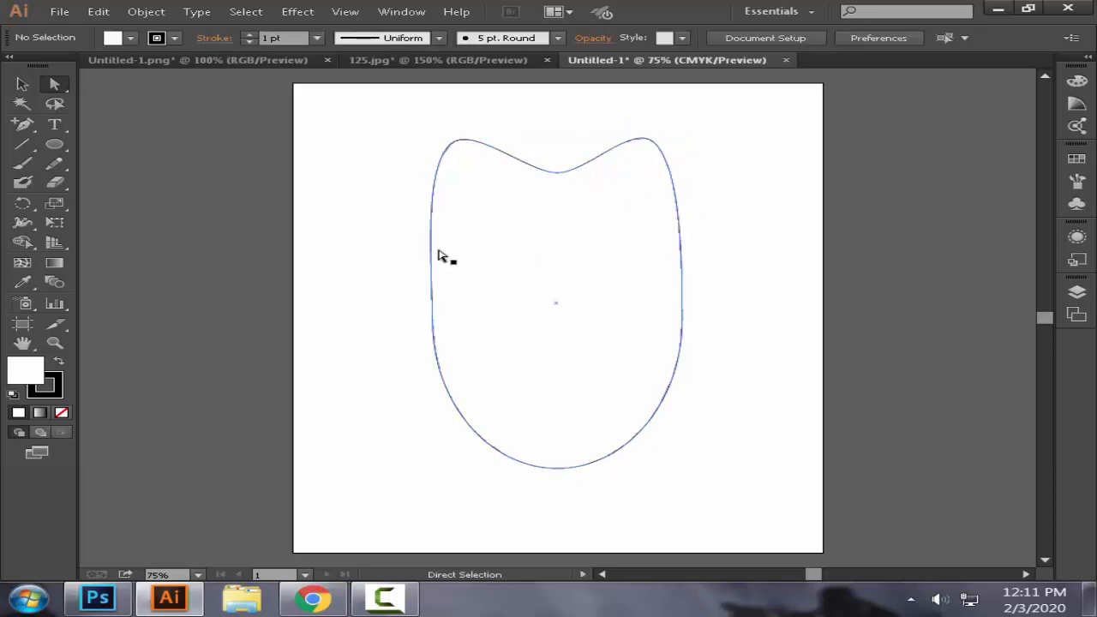
Step: Fine-tune both ear anchor points, moving the left one outward and the right one slightly outward and down
click(450, 145)
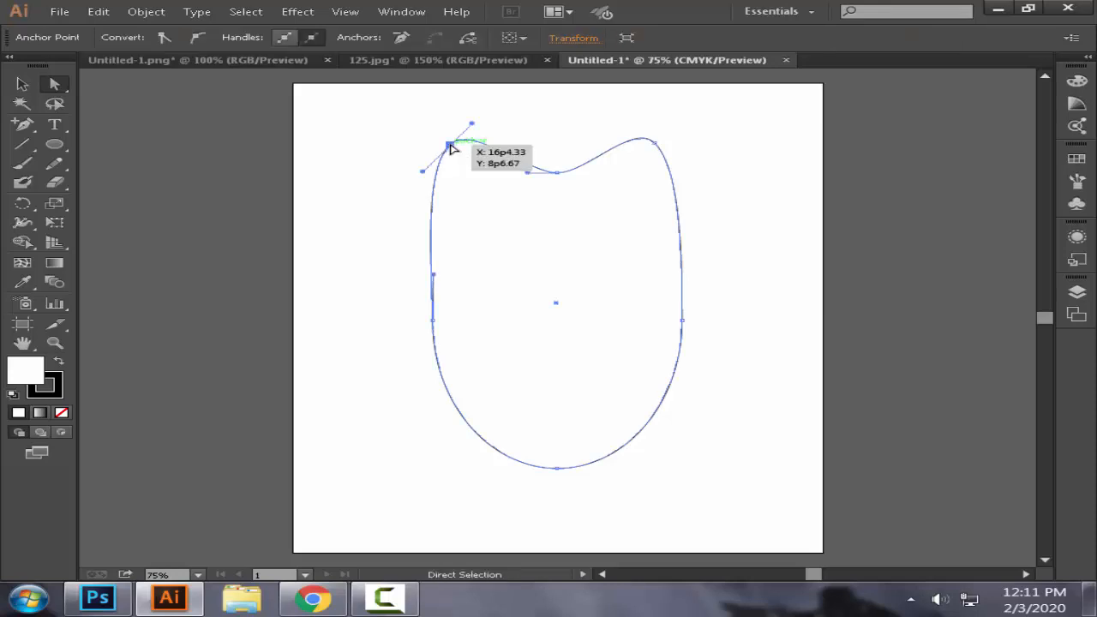
drag(450, 145, 440, 145)
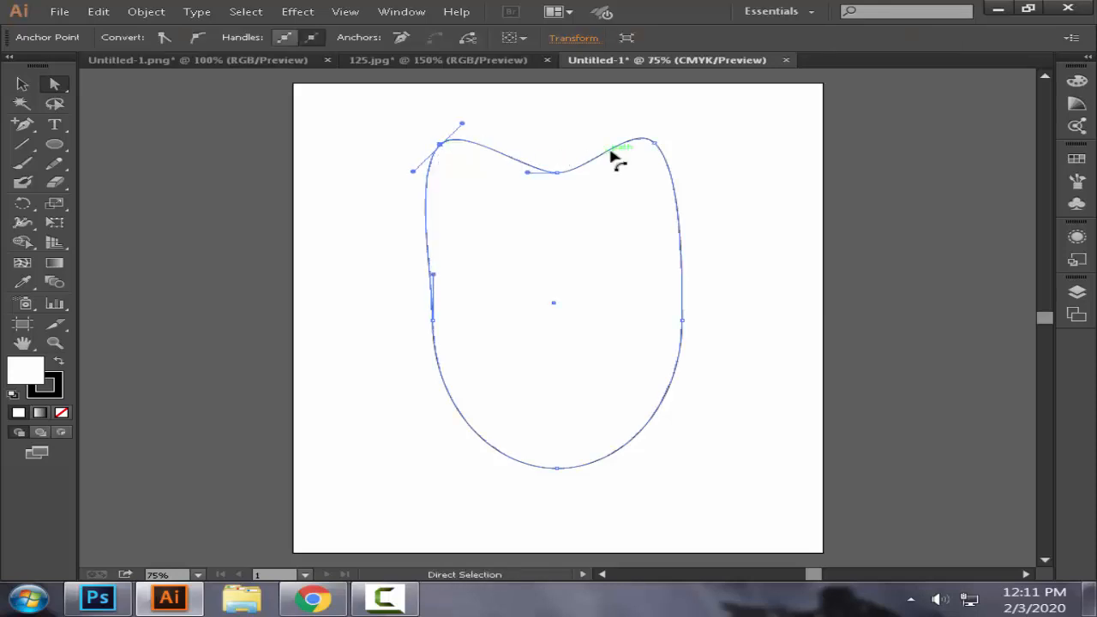
drag(660, 148, 666, 152)
click(762, 206)
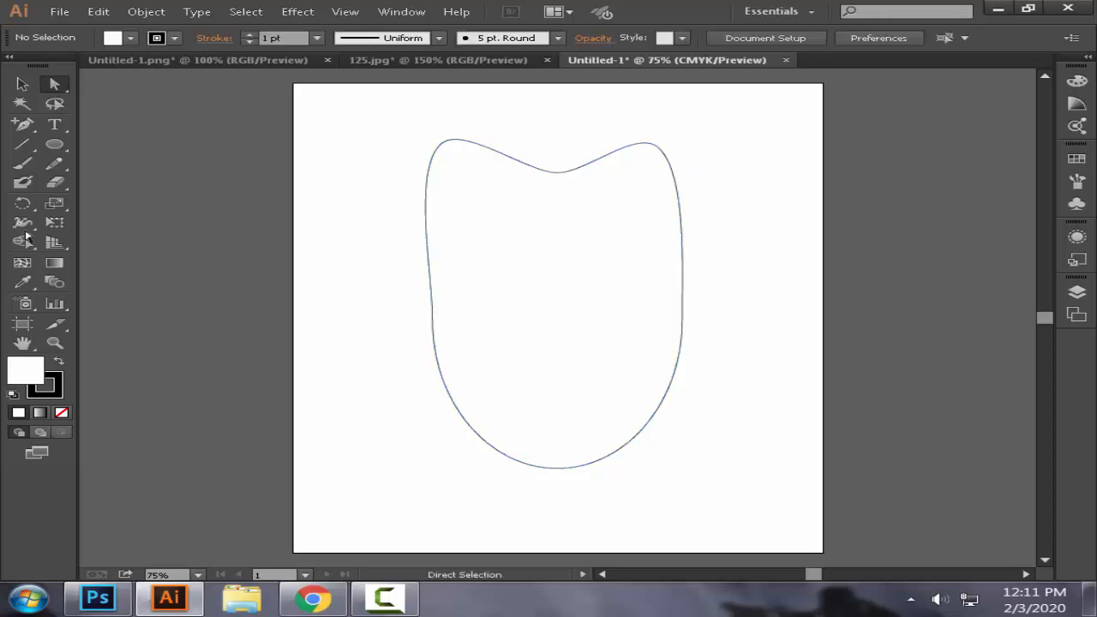
Step: Draw an upright oval eye below the left ear and place a copy of it below the right ear
click(62, 146)
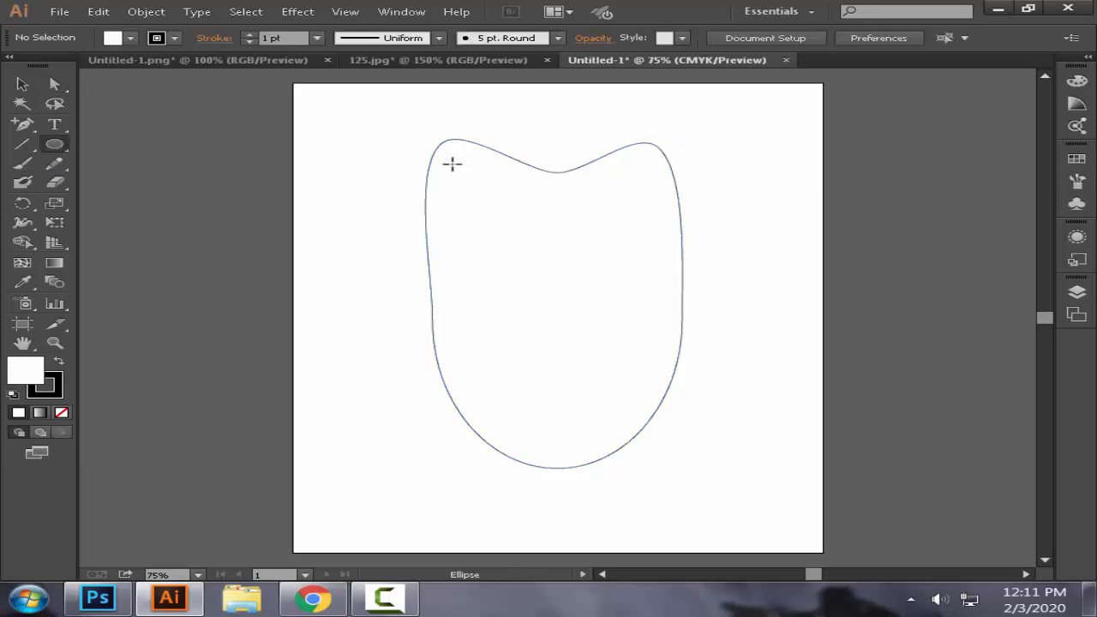
drag(448, 157, 522, 248)
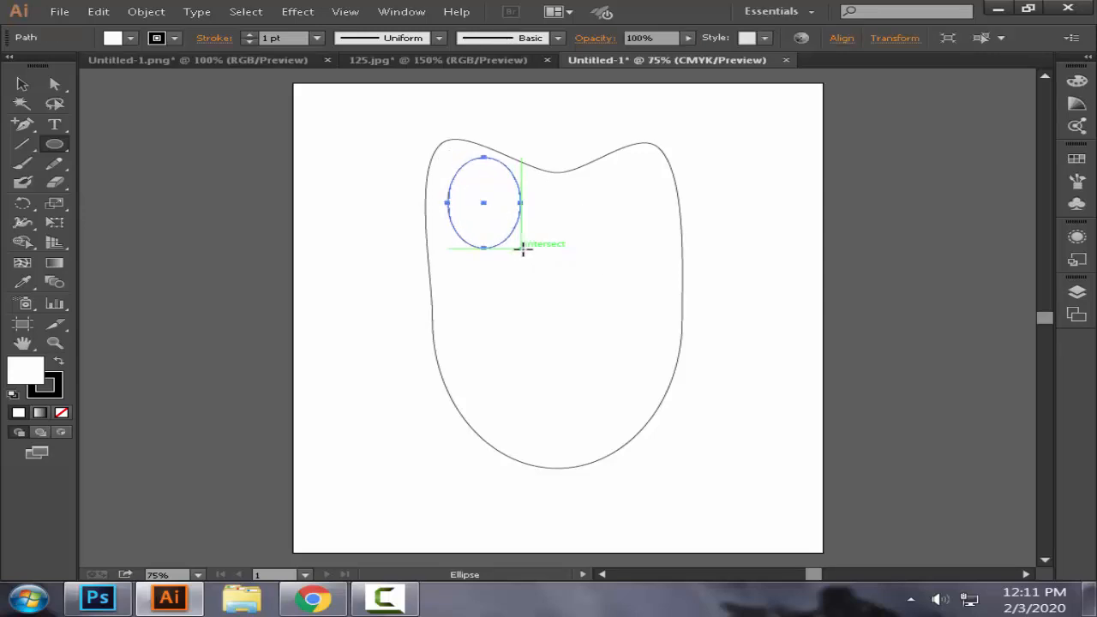
click(22, 85)
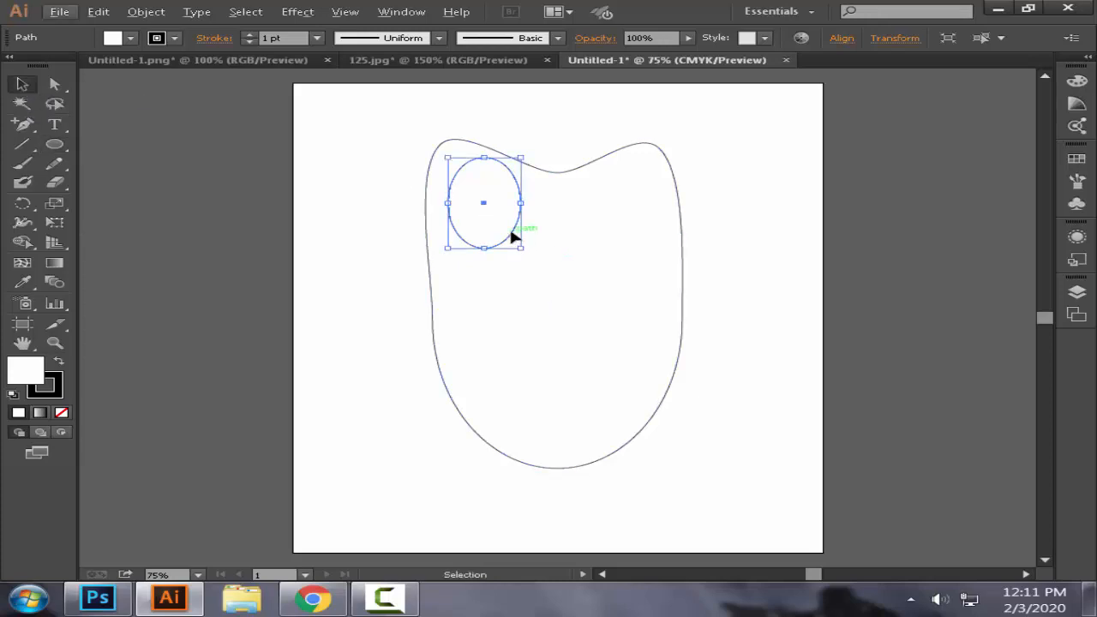
drag(512, 235, 667, 241)
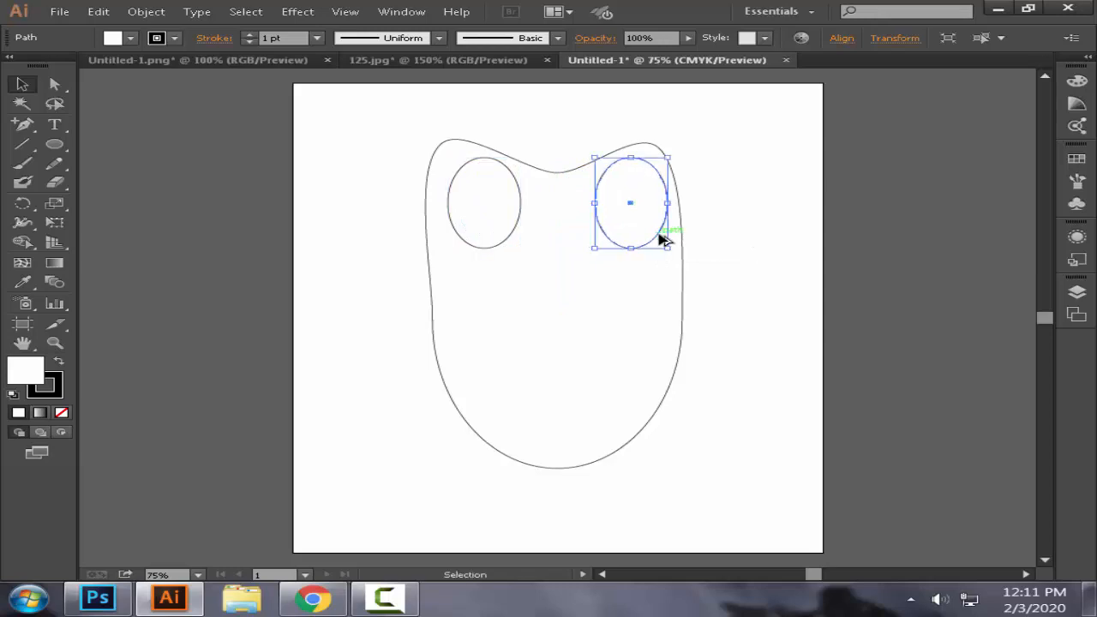
Step: Tilt the two eye ovals so their lower ends lean inward, and nudge the right one left and slightly up
click(502, 246)
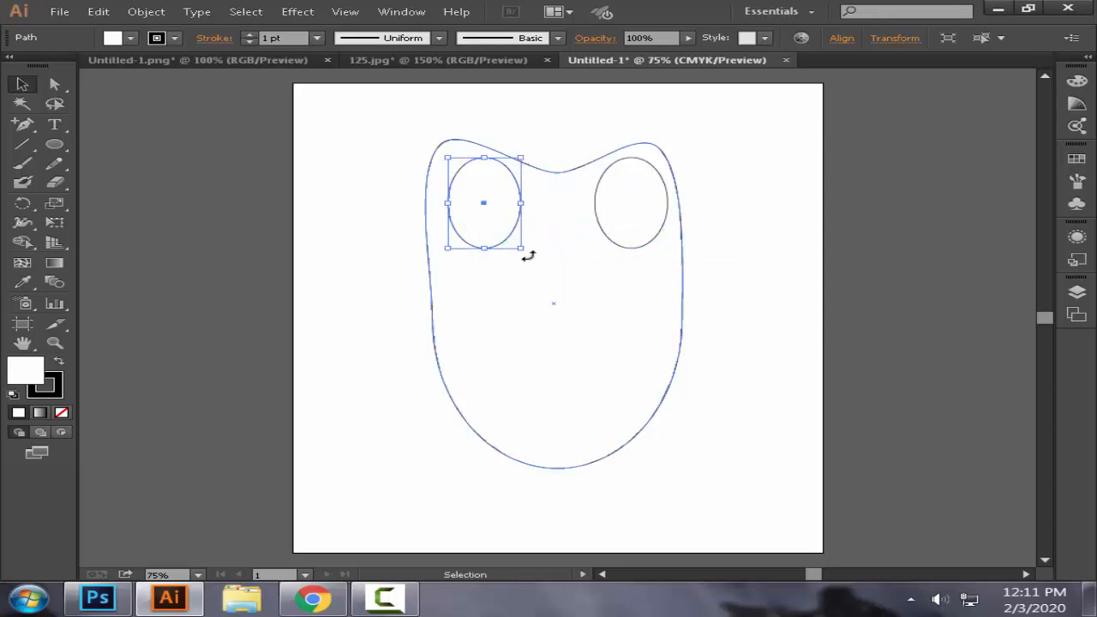
drag(527, 252, 574, 246)
click(615, 251)
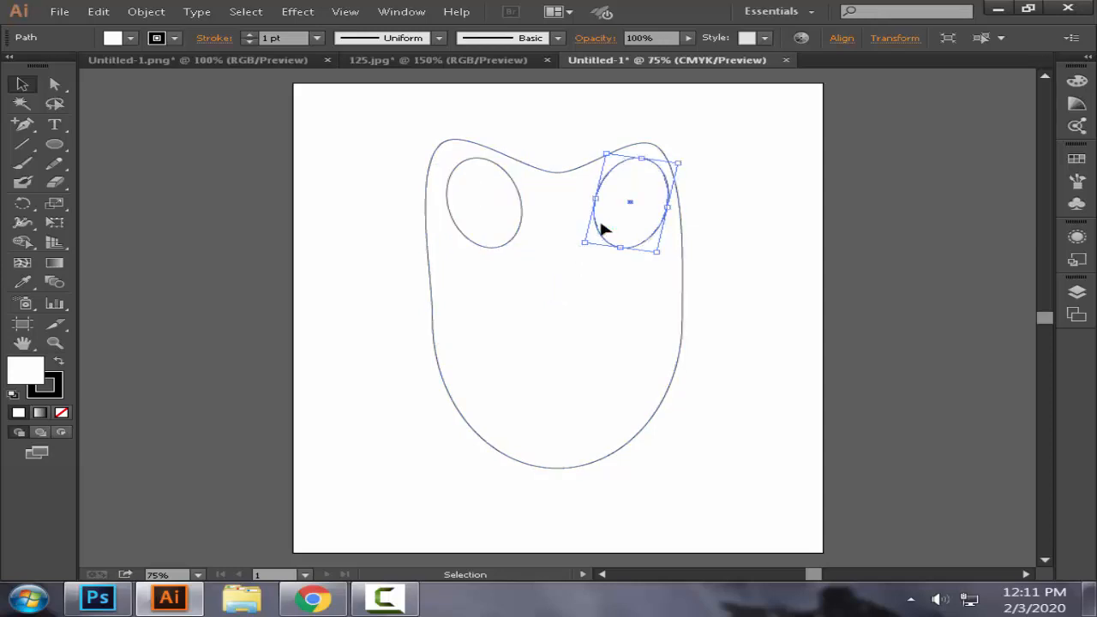
key(Left)
key(Left)
key(Left)
key(Up)
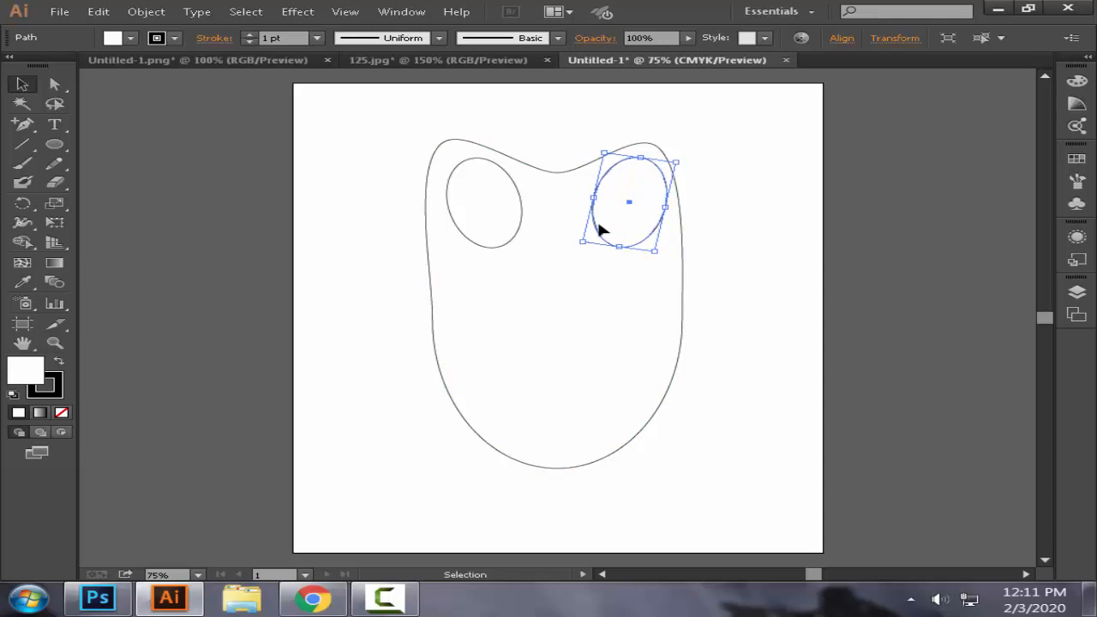
key(Left)
key(Left)
key(Left)
key(Left)
key(Left)
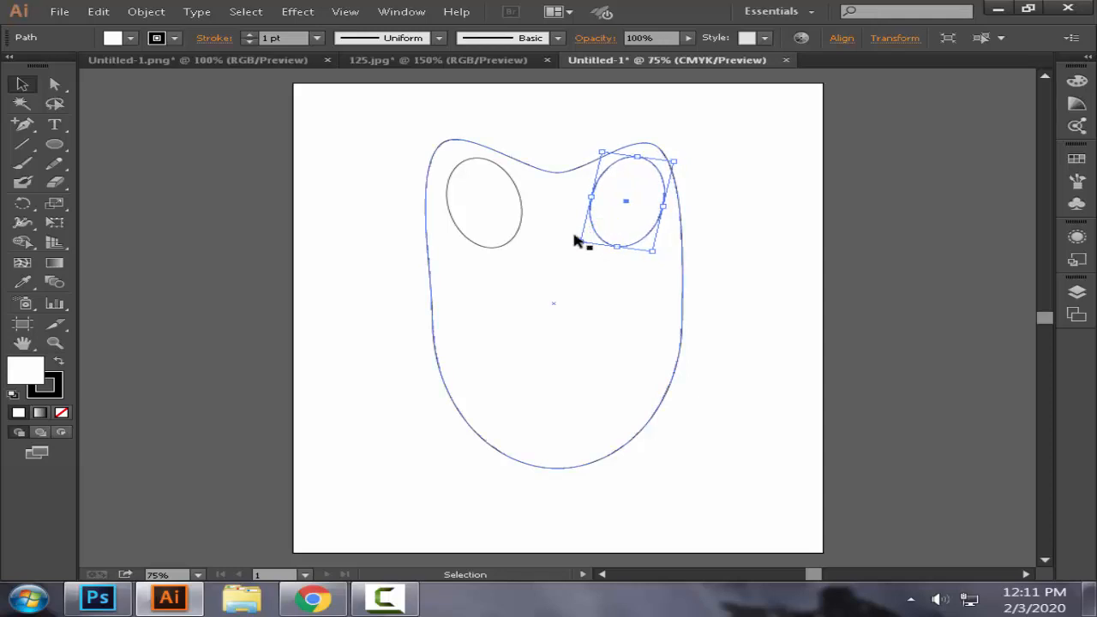
click(573, 273)
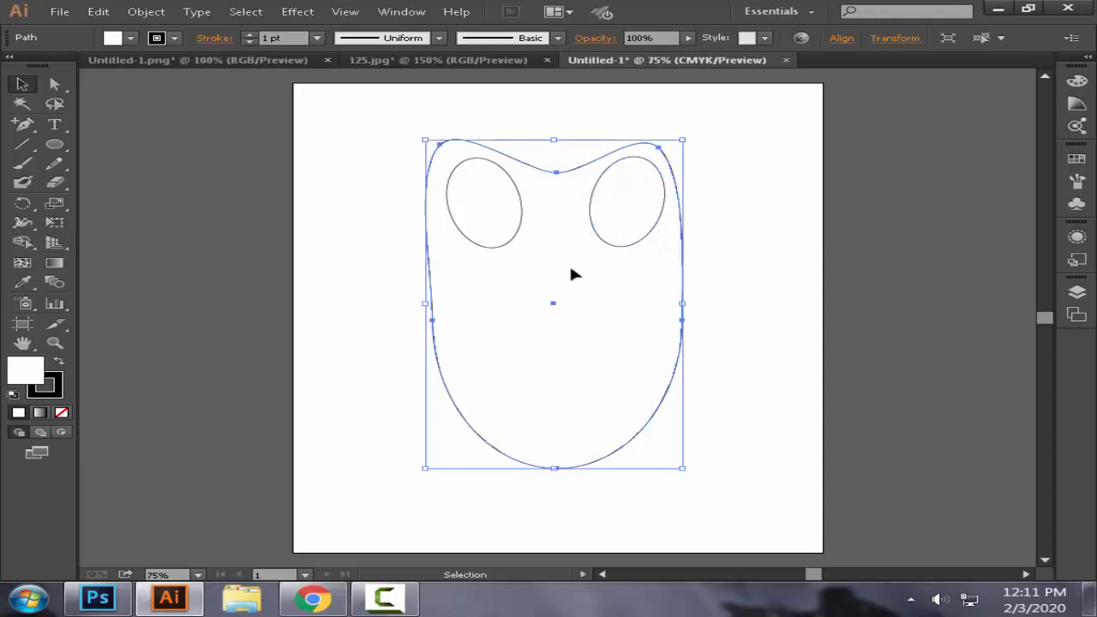
Step: Draw a smaller upright oval inside the left eye and place a copy of it inside the right eye
click(54, 144)
drag(469, 182, 513, 240)
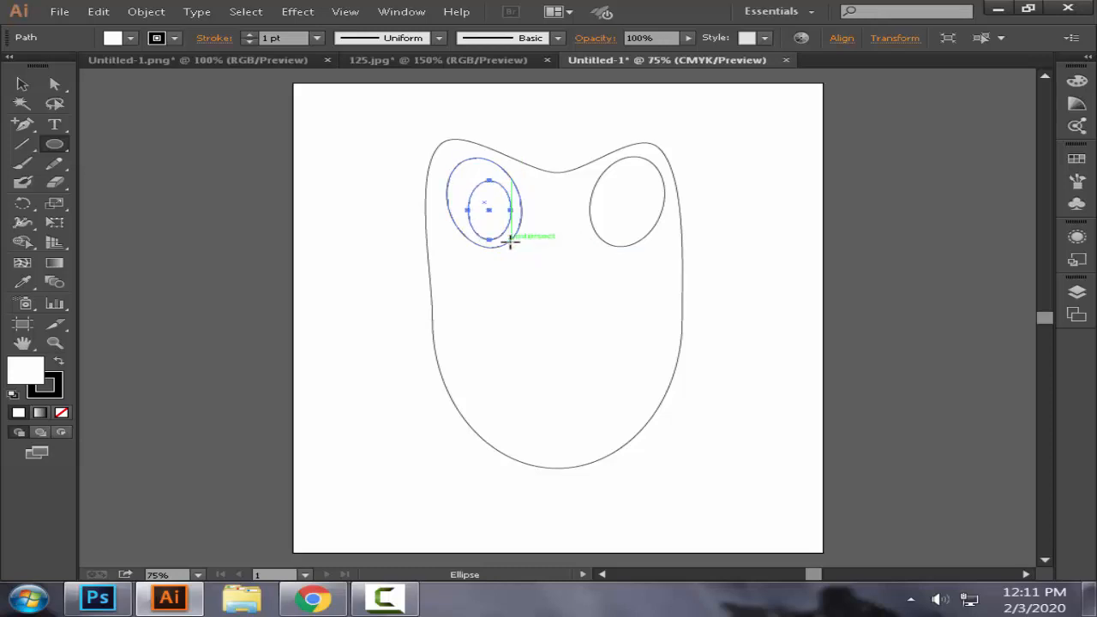
click(22, 84)
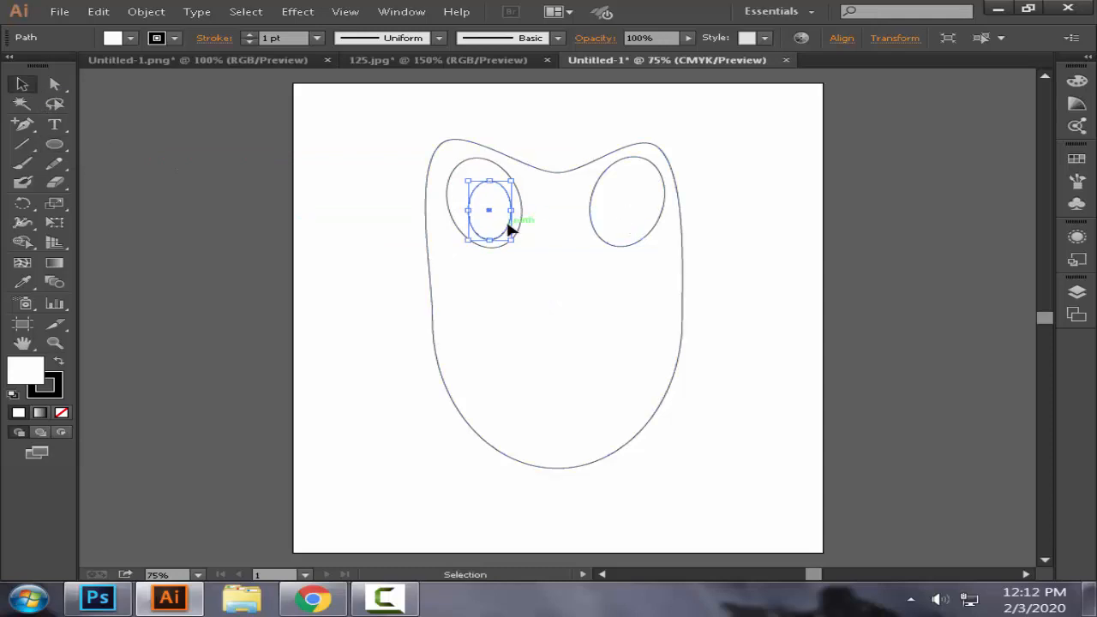
drag(509, 228, 636, 233)
key(ctrl+z)
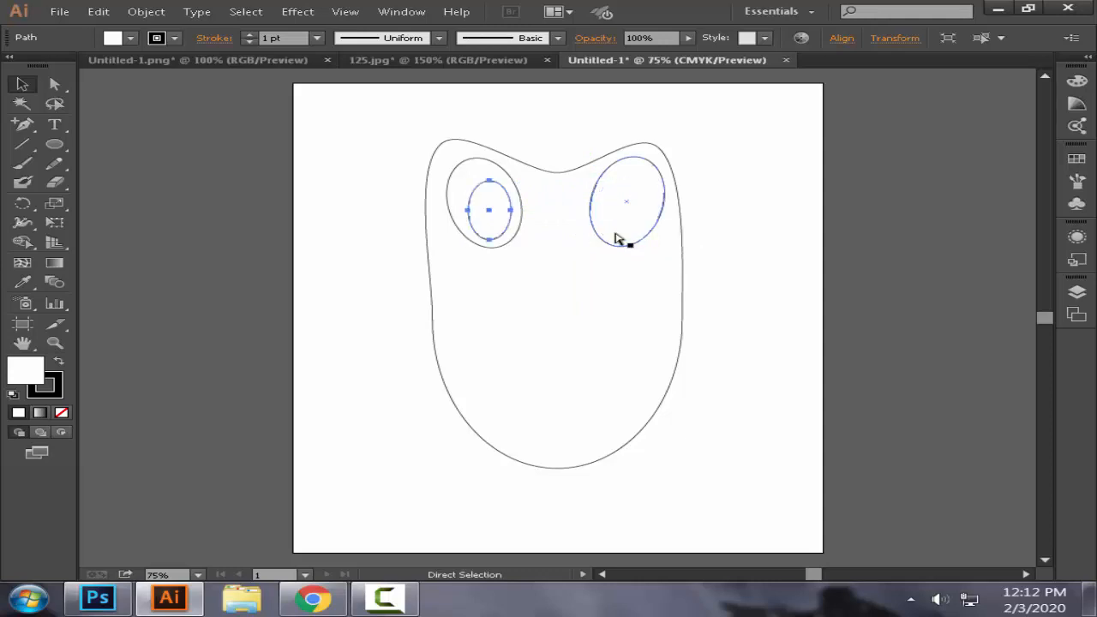
drag(501, 232, 630, 232)
click(642, 265)
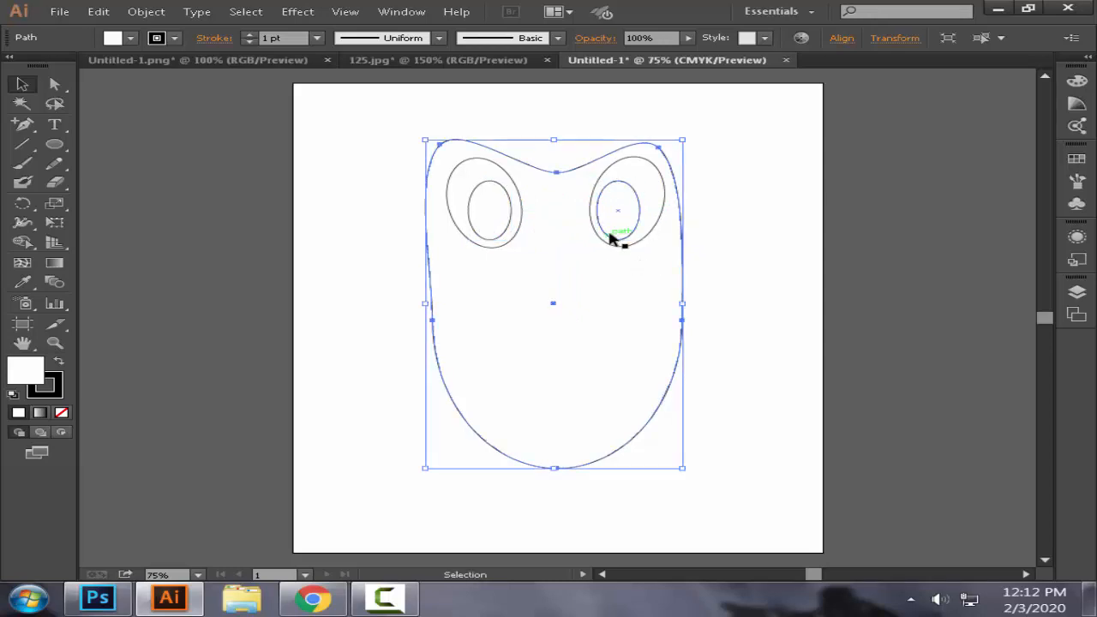
Step: Draw a small, slightly wide ellipse in the lower part of the left eye's inner oval
click(54, 145)
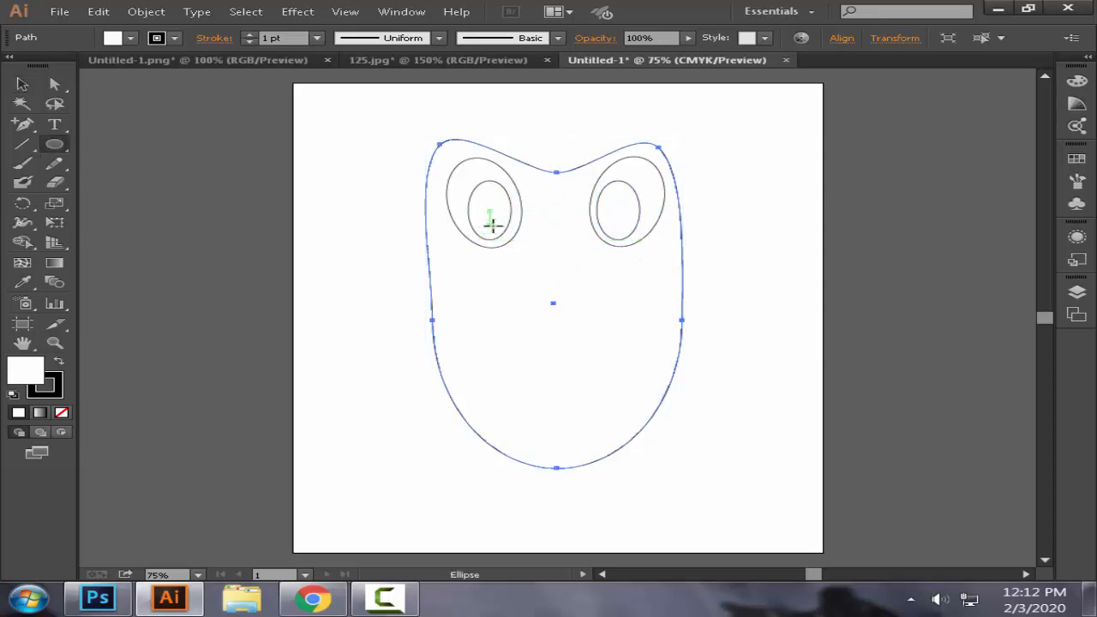
drag(491, 224, 503, 228)
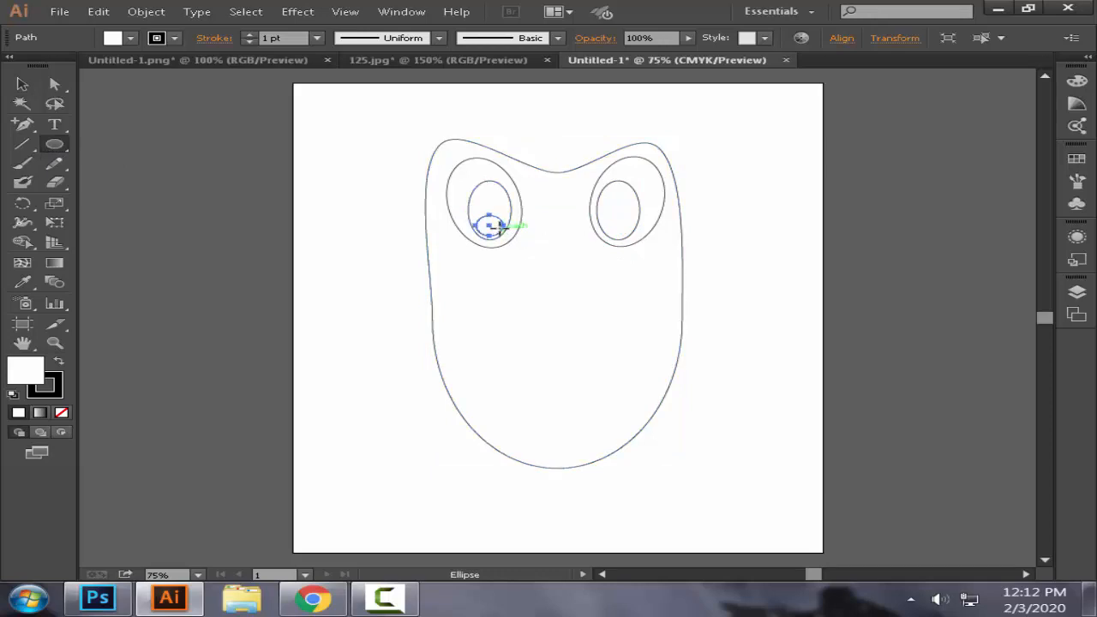
Step: Nudge the small pupil ellipse up inside the left eye's inner oval and place a copy of it in the right eye
key(Up)
key(Up)
key(Up)
key(Up)
key(Up)
key(Up)
key(Up)
key(Up)
key(Up)
key(Up)
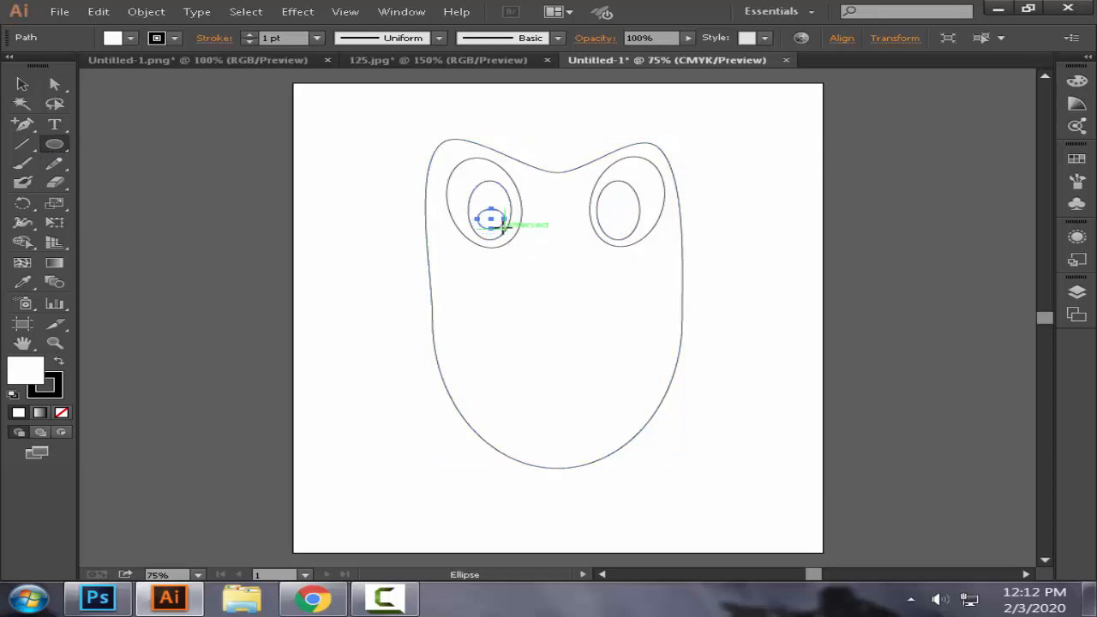
click(22, 84)
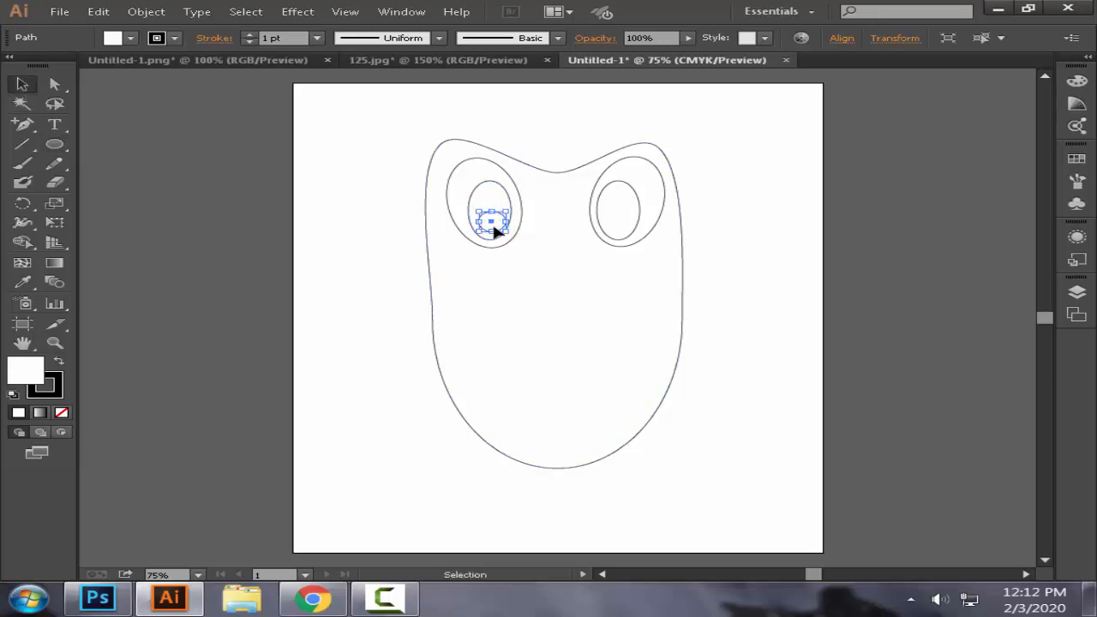
drag(497, 231, 621, 229)
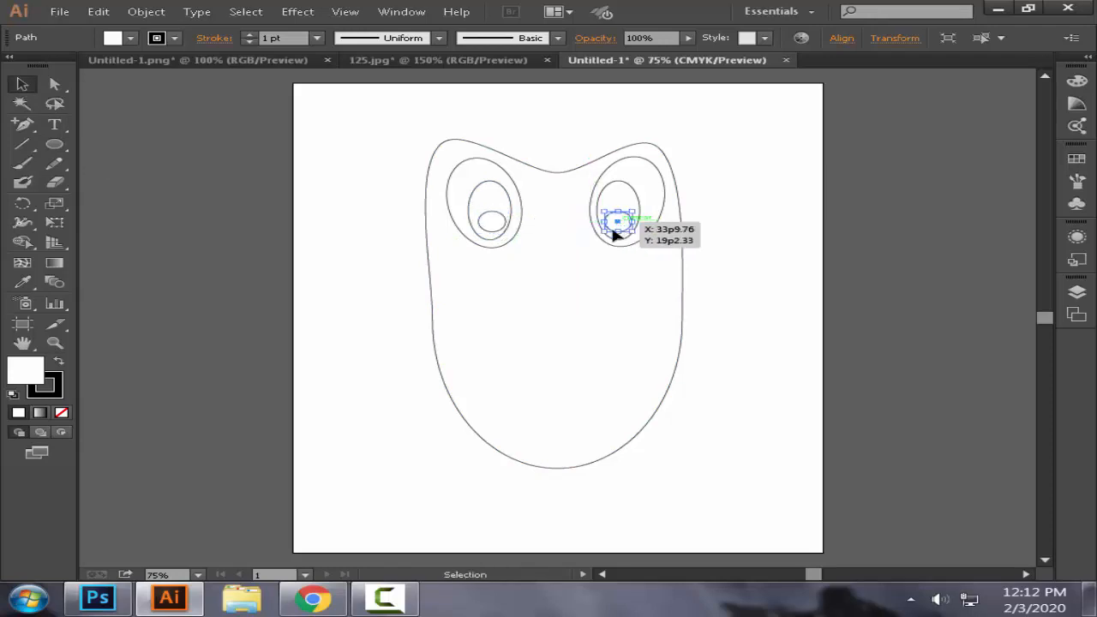
click(587, 273)
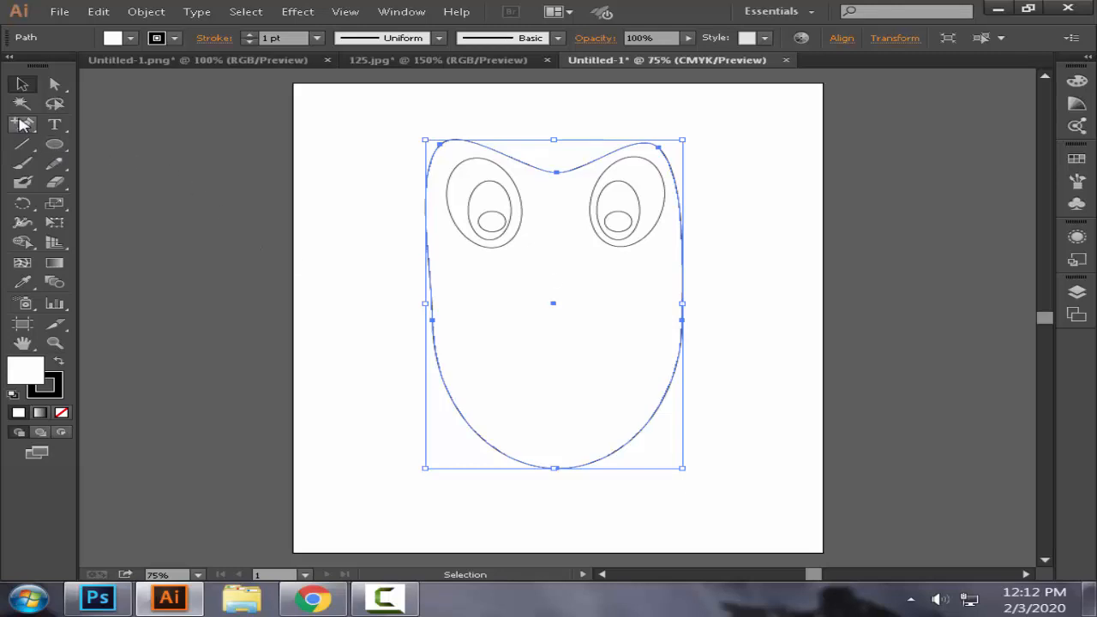
Step: Draw a small closed triangular nose with the Pen tool, apex up, centred on the body just below and between the eyes
drag(22, 124, 88, 124)
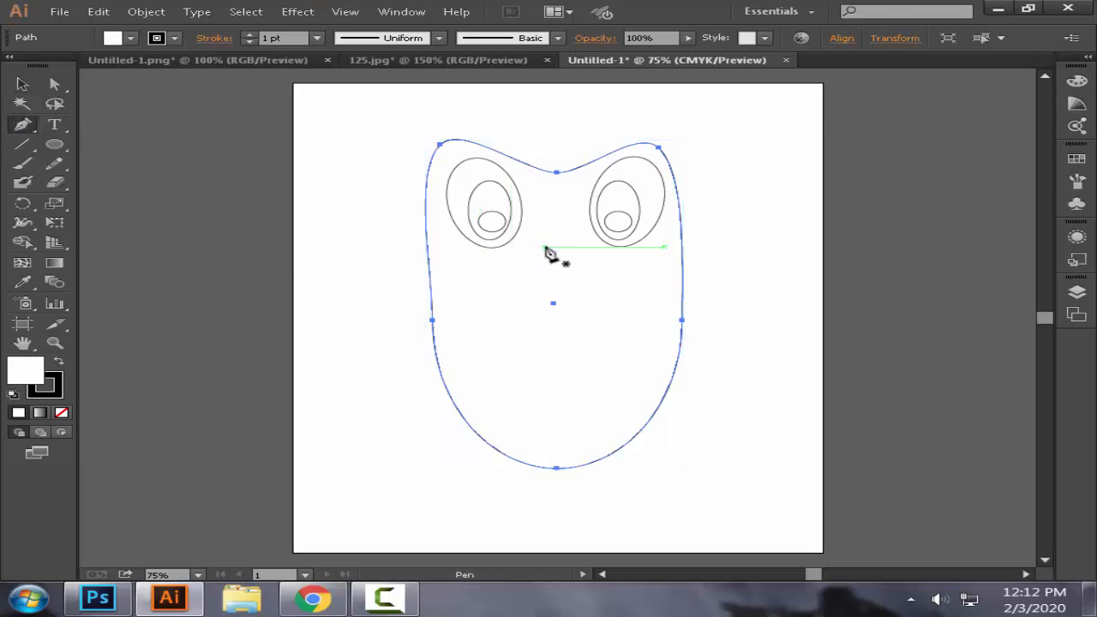
click(547, 247)
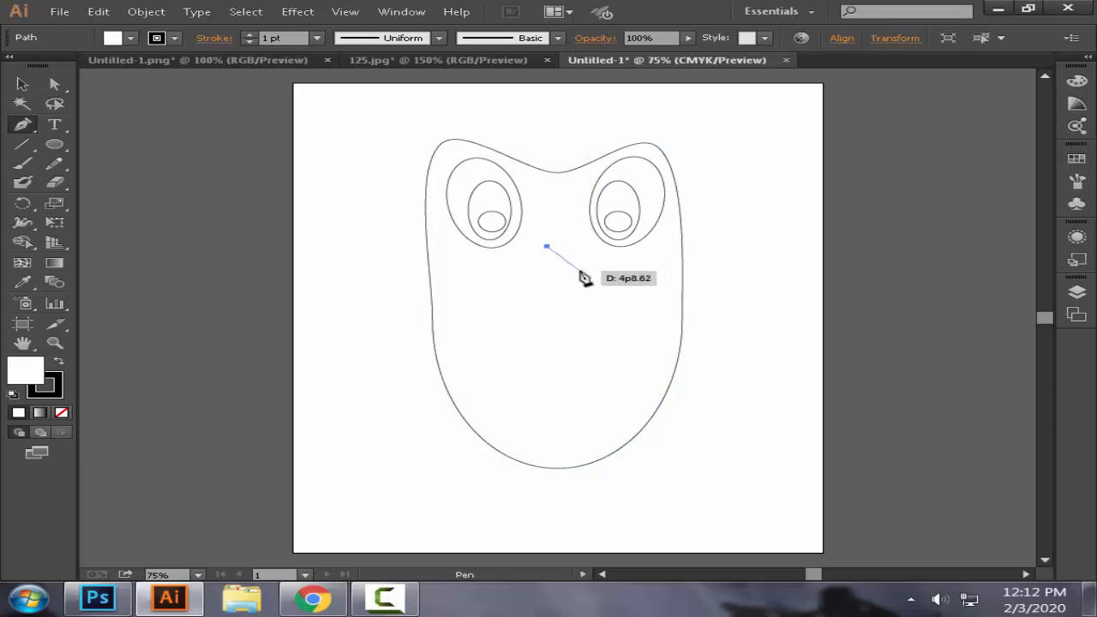
click(547, 247)
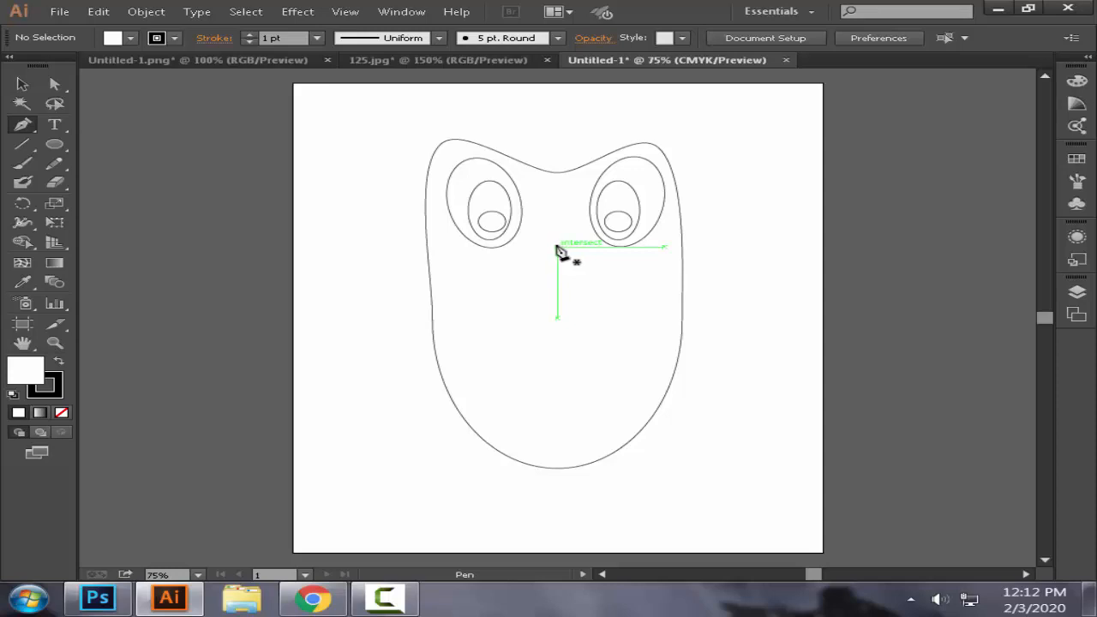
click(556, 247)
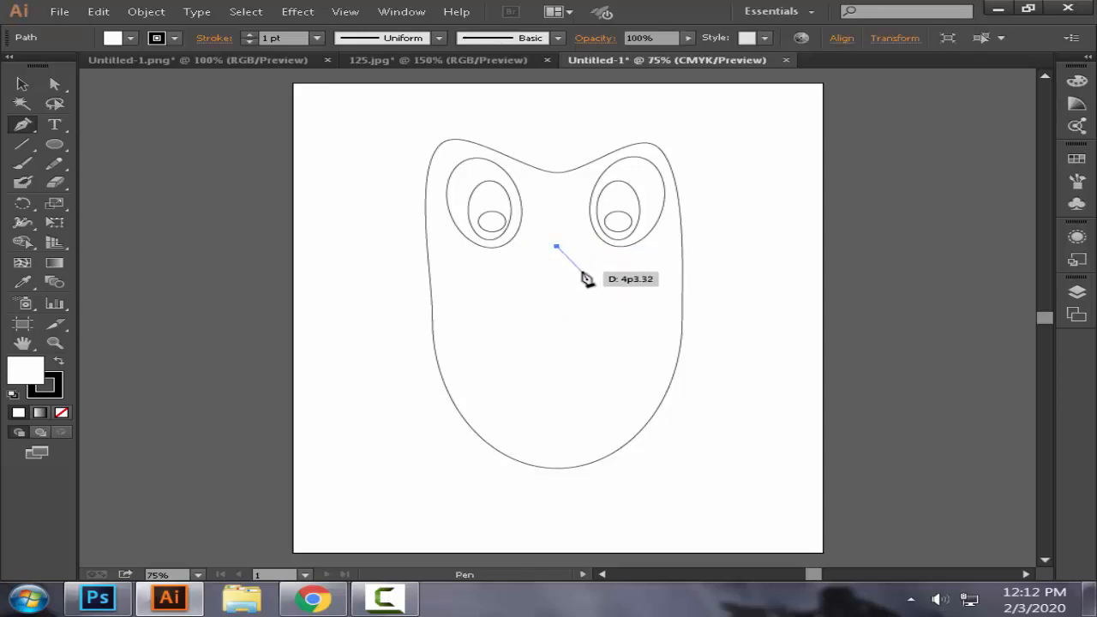
click(581, 270)
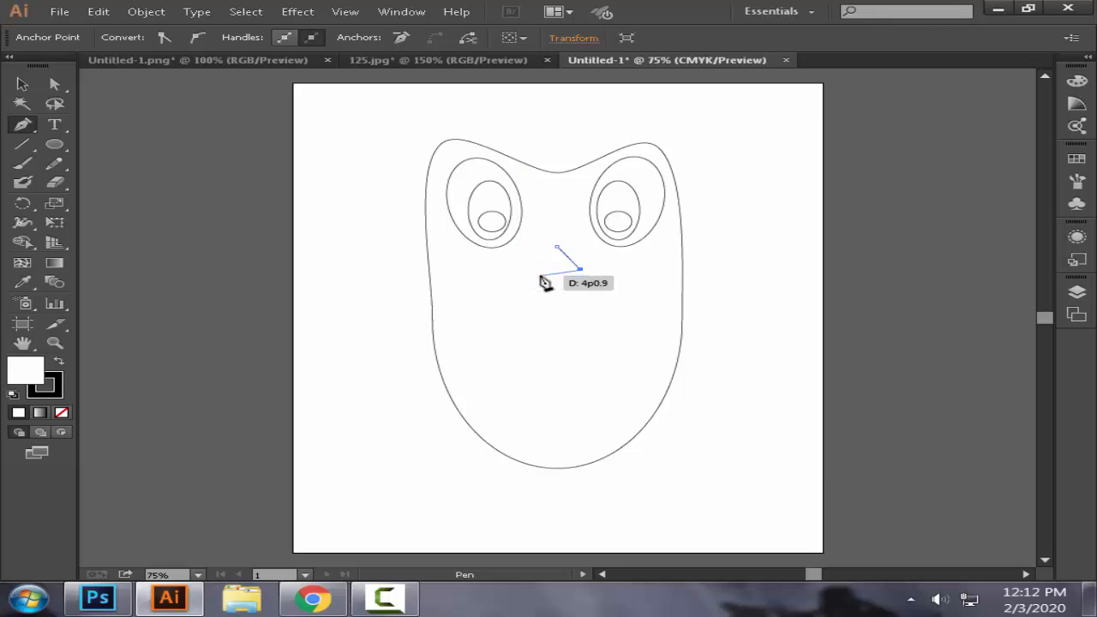
click(535, 271)
click(556, 247)
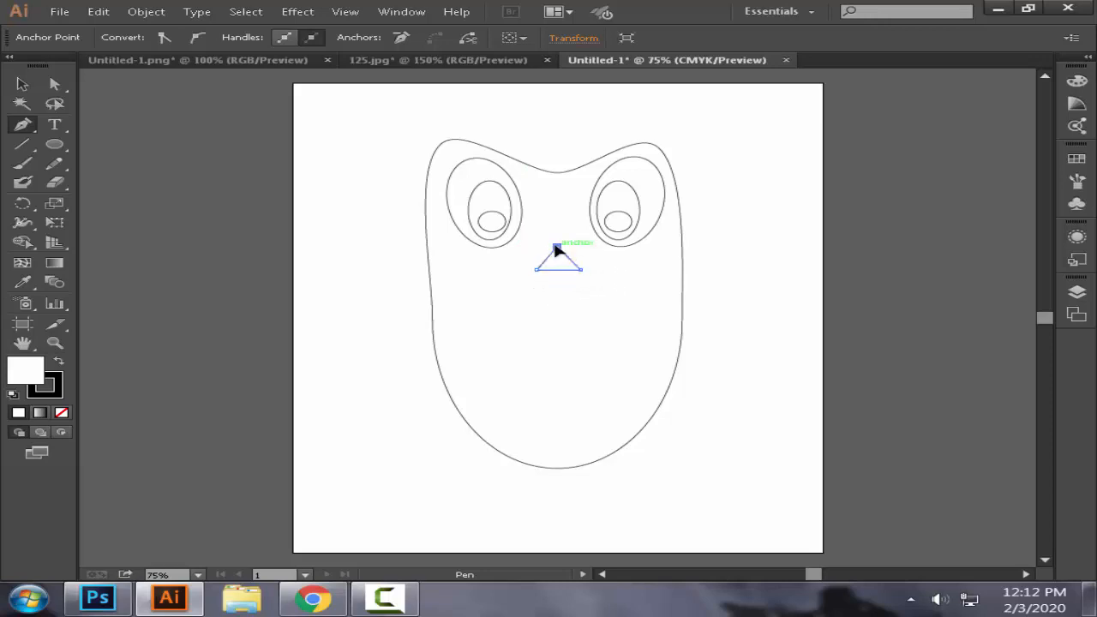
Step: Fill the left eye's small pupil ellipse with near-black 050505
click(22, 83)
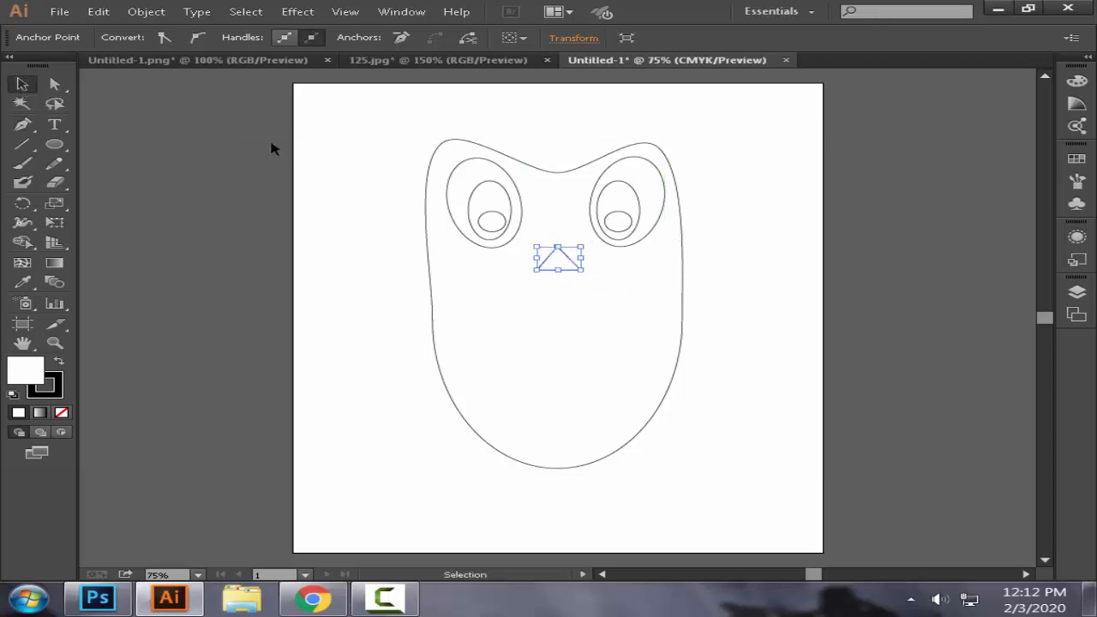
click(491, 218)
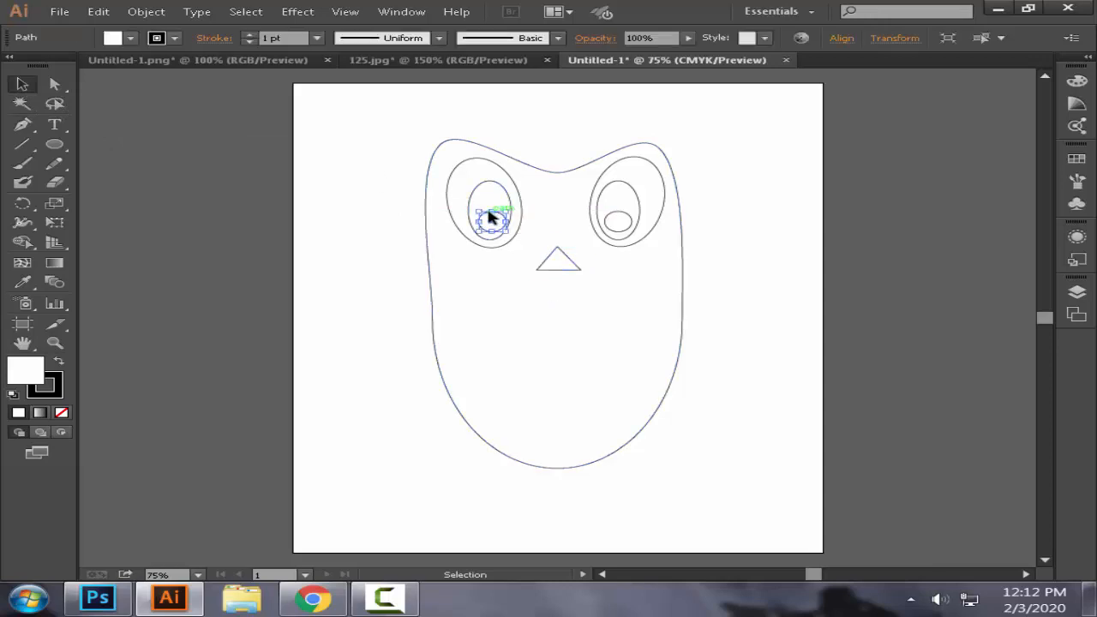
double_click(26, 369)
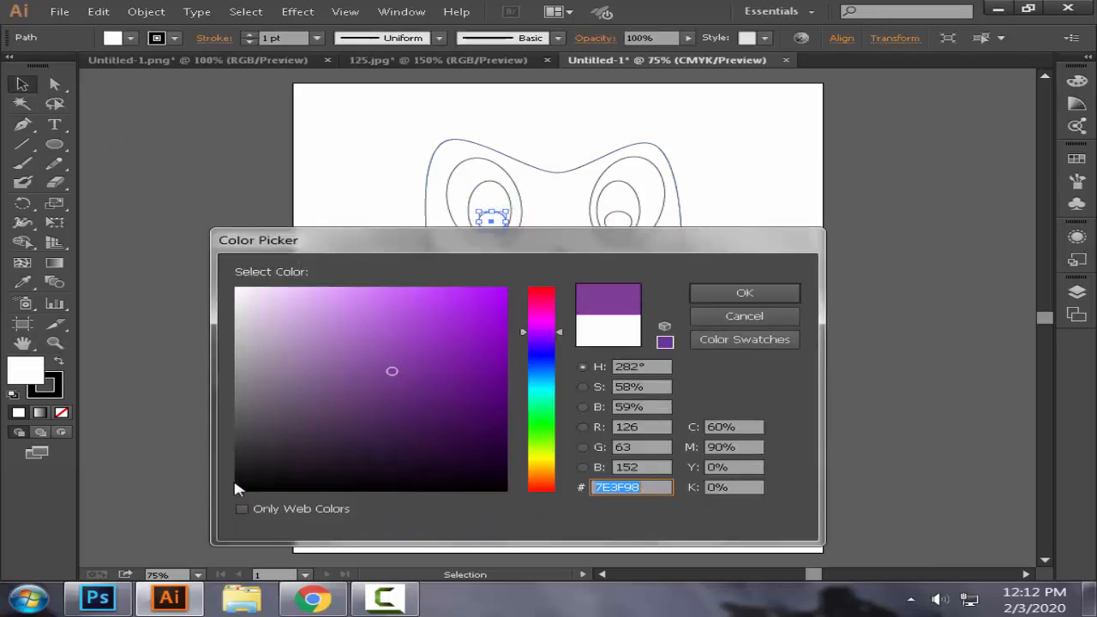
text(050505)
click(699, 293)
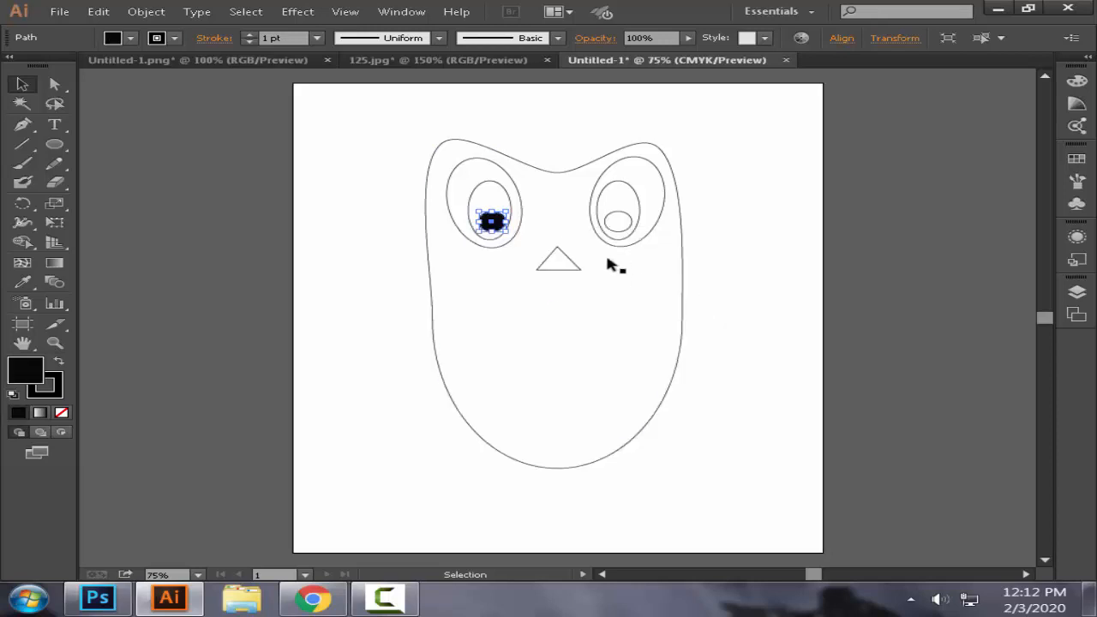
Step: Copy the left pupil's black fill onto the right pupil with the Eyedropper
click(619, 223)
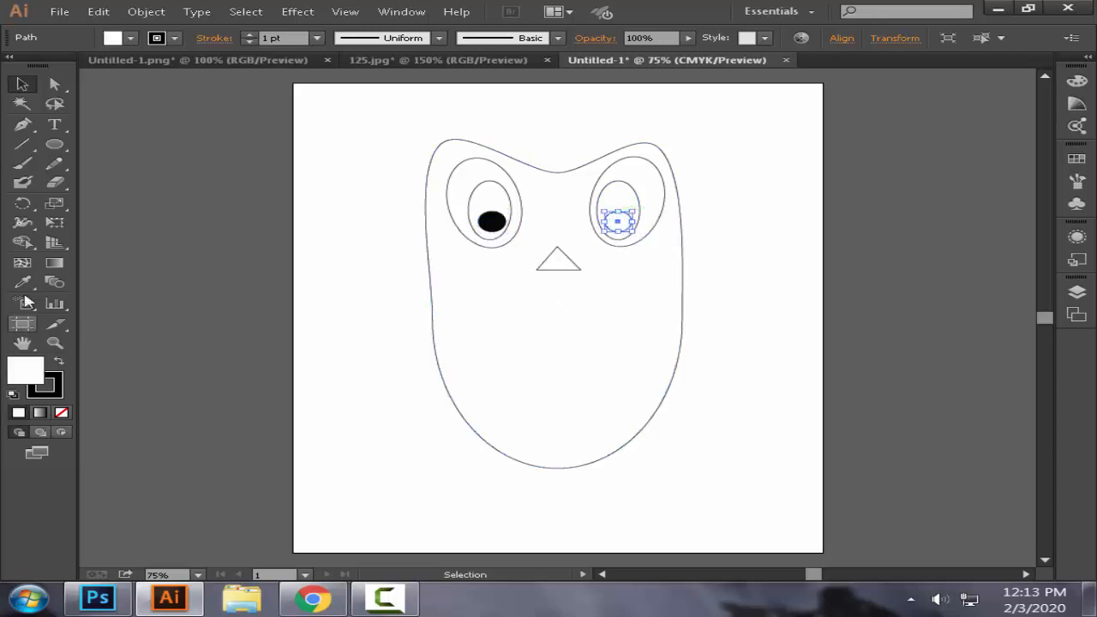
click(23, 281)
click(491, 221)
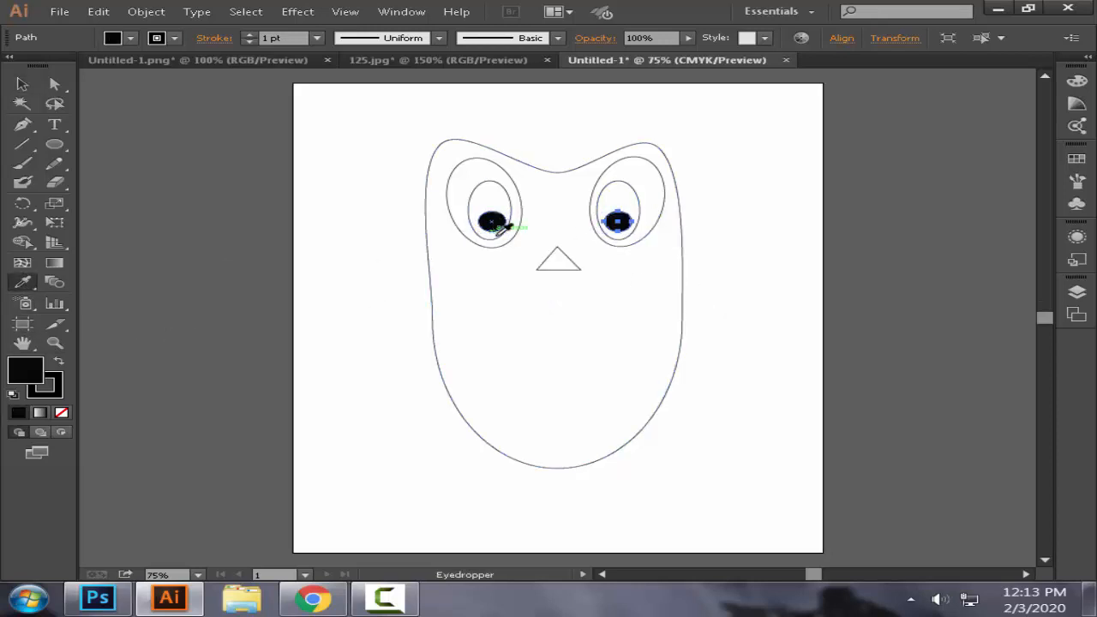
Step: Fill the left eye's large outer oval with bright yellow and change that fill to orange F79C0B
click(23, 84)
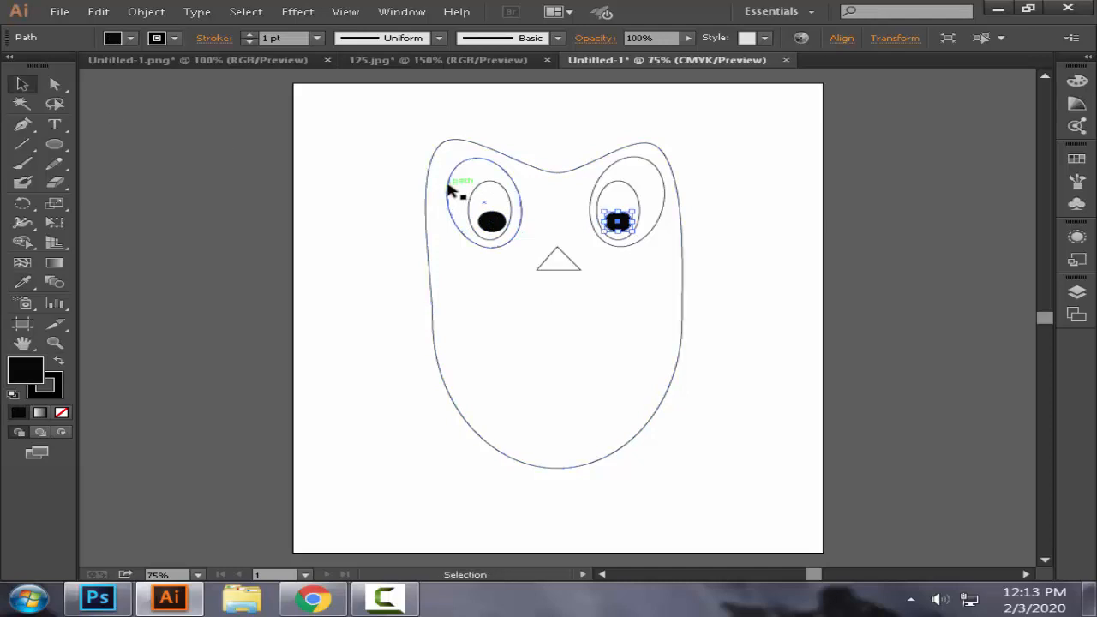
click(450, 189)
double_click(42, 371)
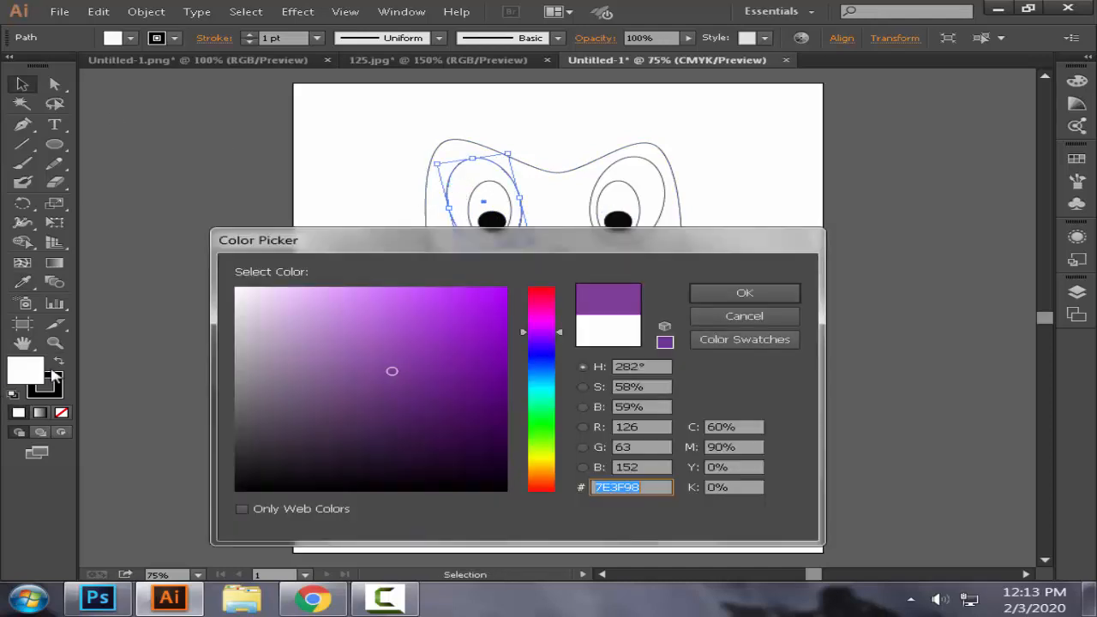
click(548, 462)
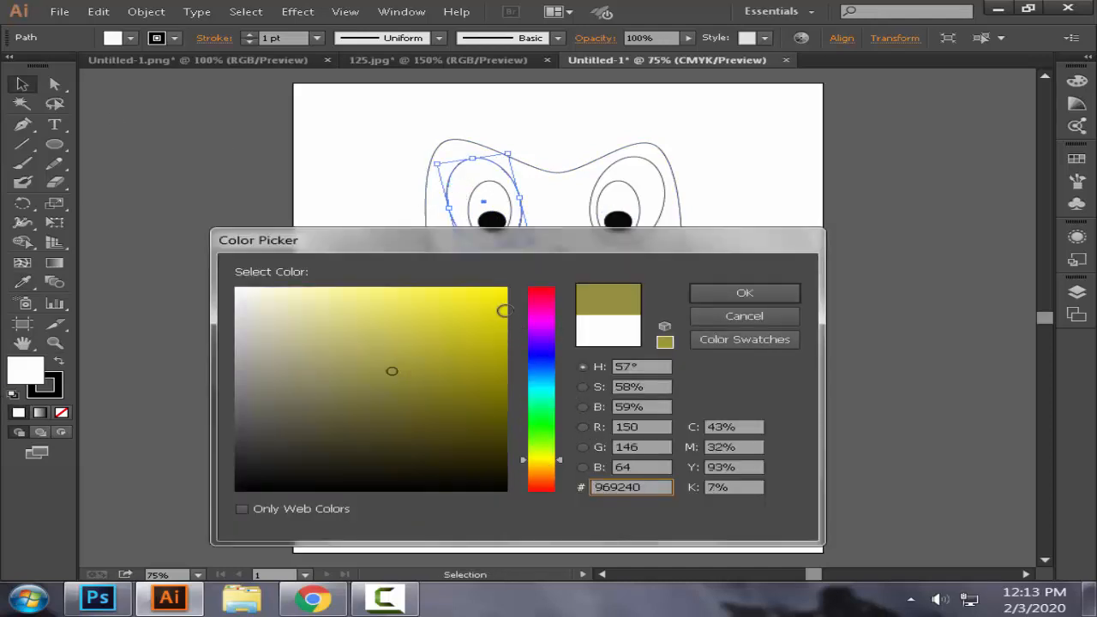
click(499, 292)
click(744, 293)
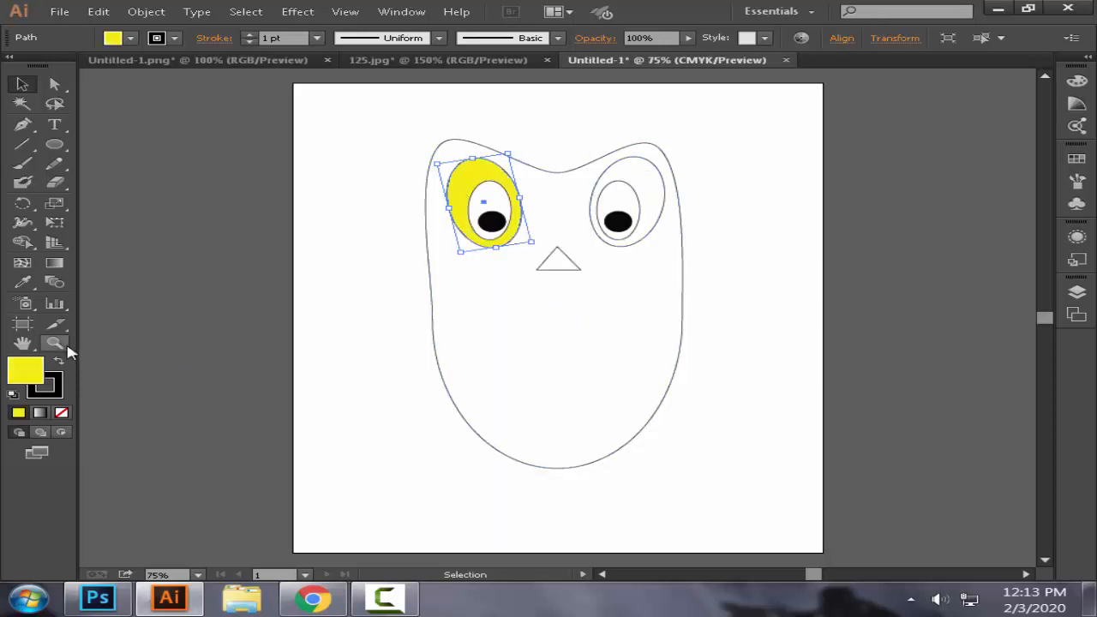
double_click(25, 372)
click(550, 464)
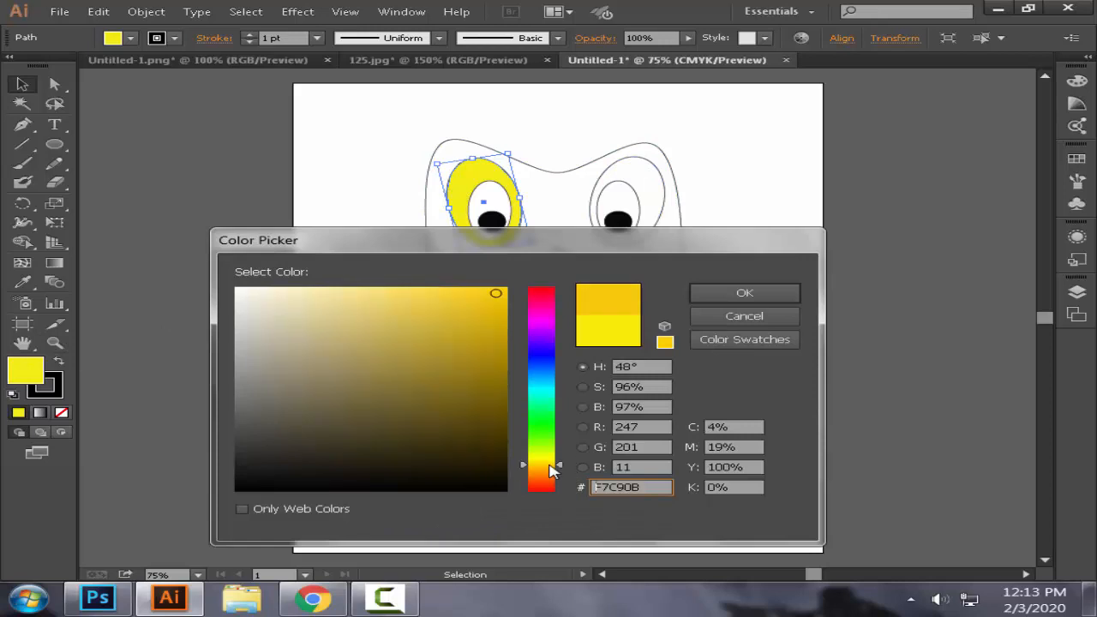
click(545, 471)
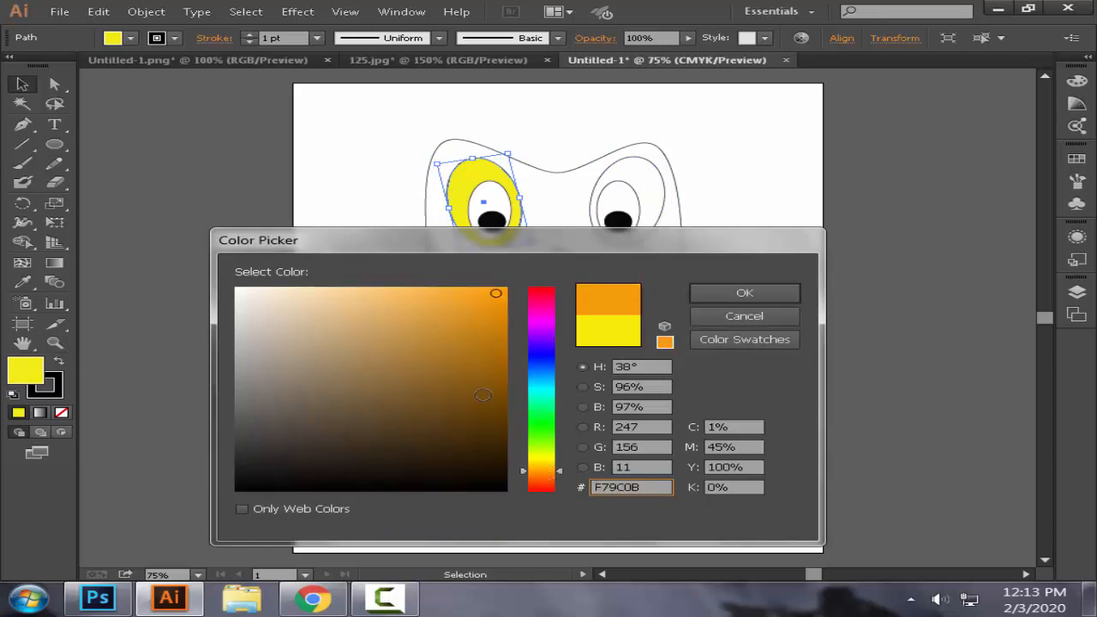
click(719, 294)
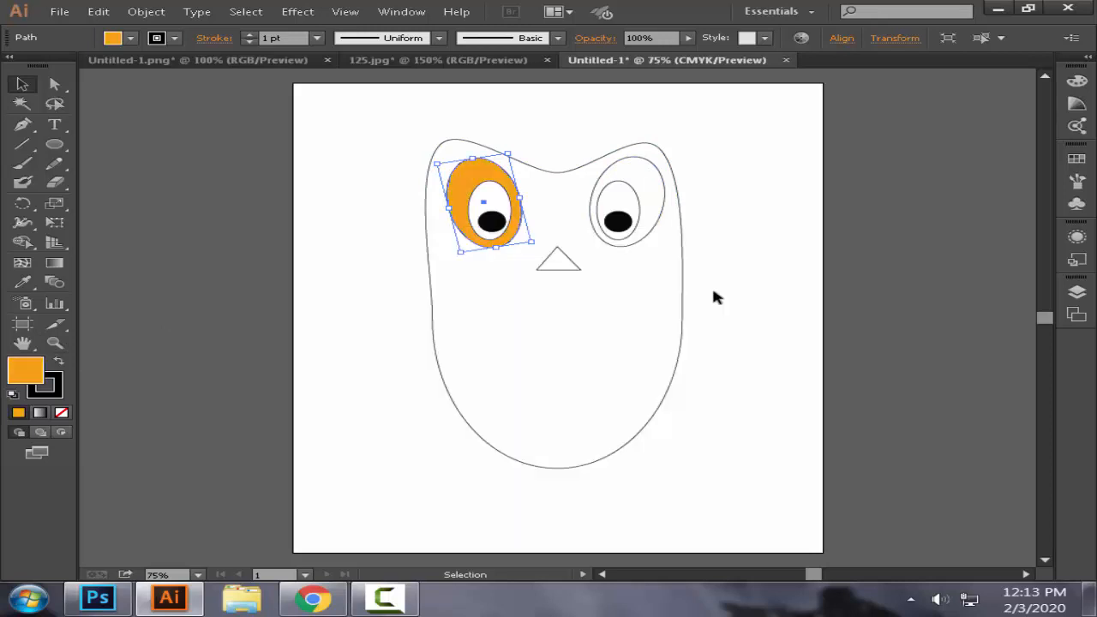
Step: Apply the left eye's orange fill to the right eye's large outer oval with the Eyedropper
click(618, 157)
key(i)
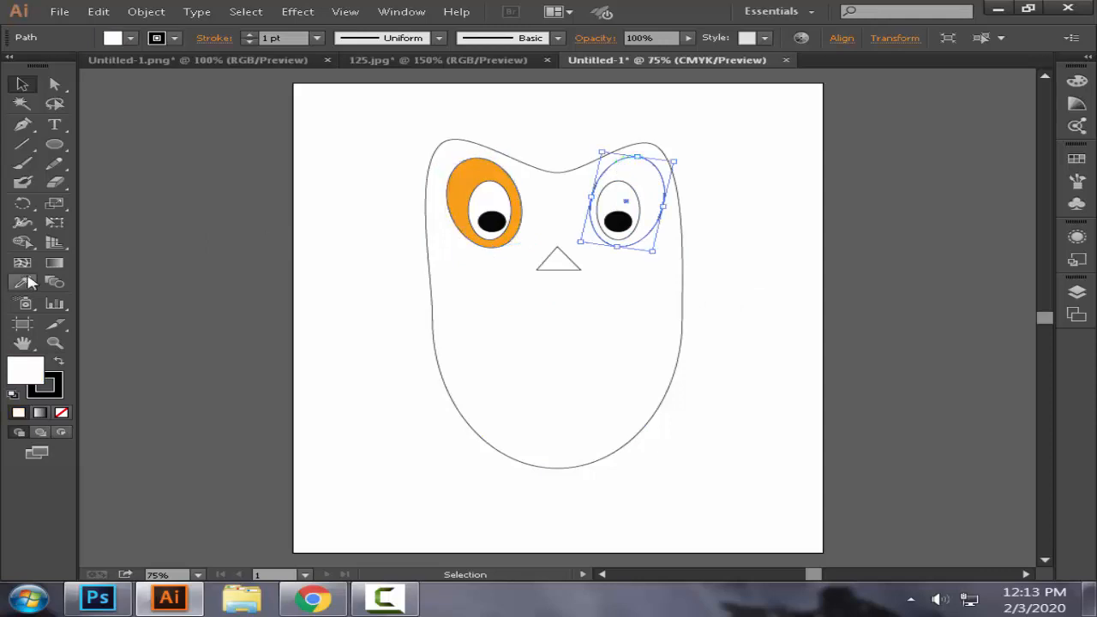
click(468, 174)
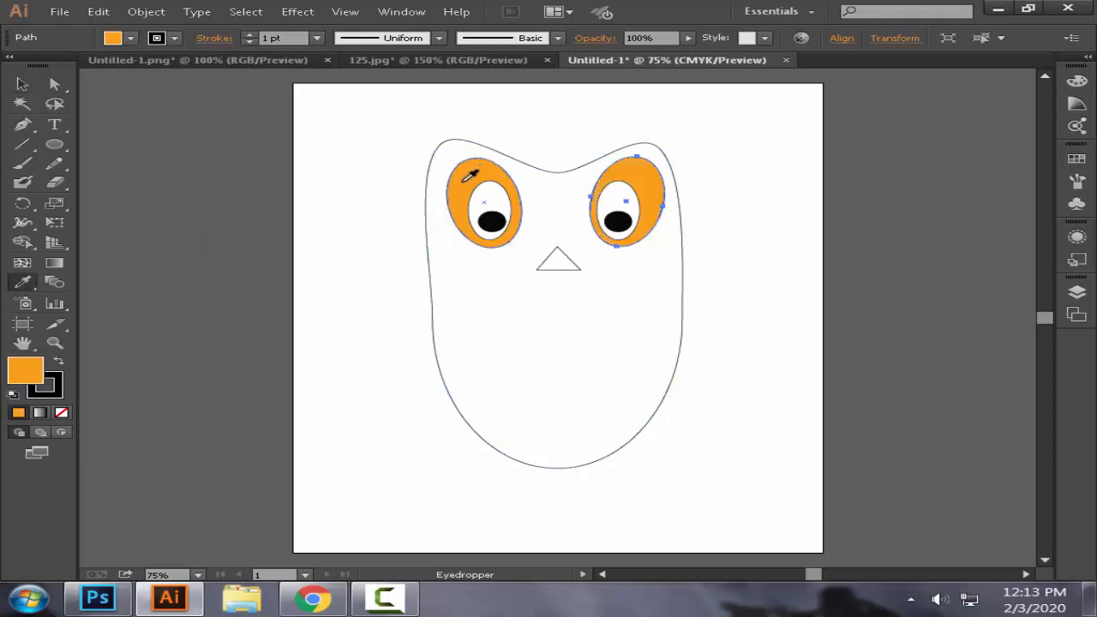
Step: Fill the large owl body shape with purple
click(22, 84)
click(480, 298)
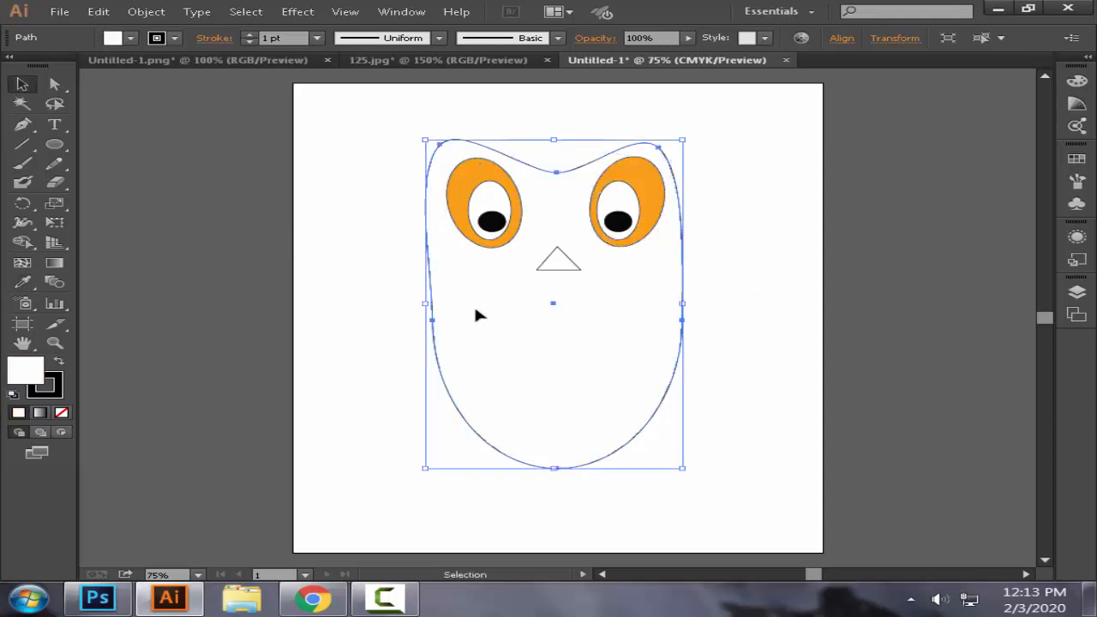
double_click(25, 374)
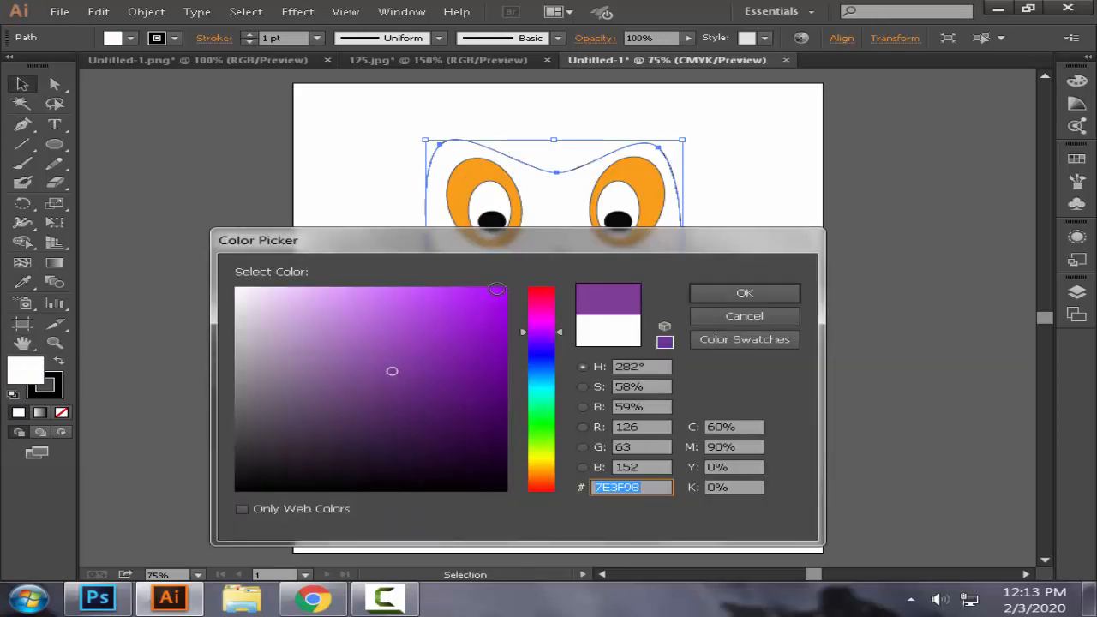
click(498, 293)
click(712, 292)
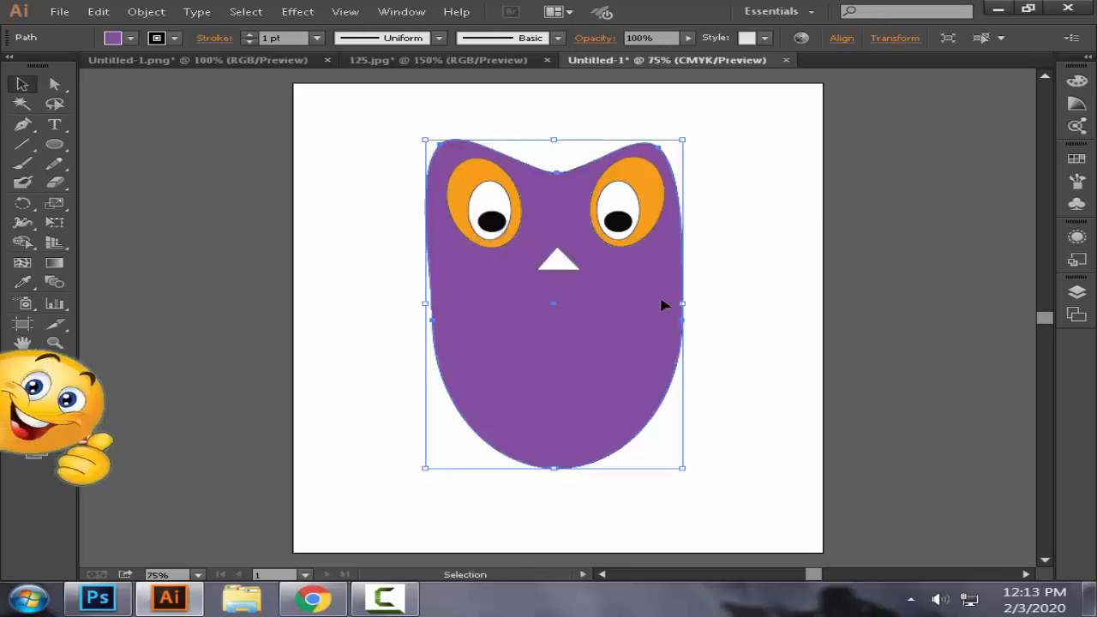
Step: Fill the triangular nose with near-black and deselect it
click(568, 264)
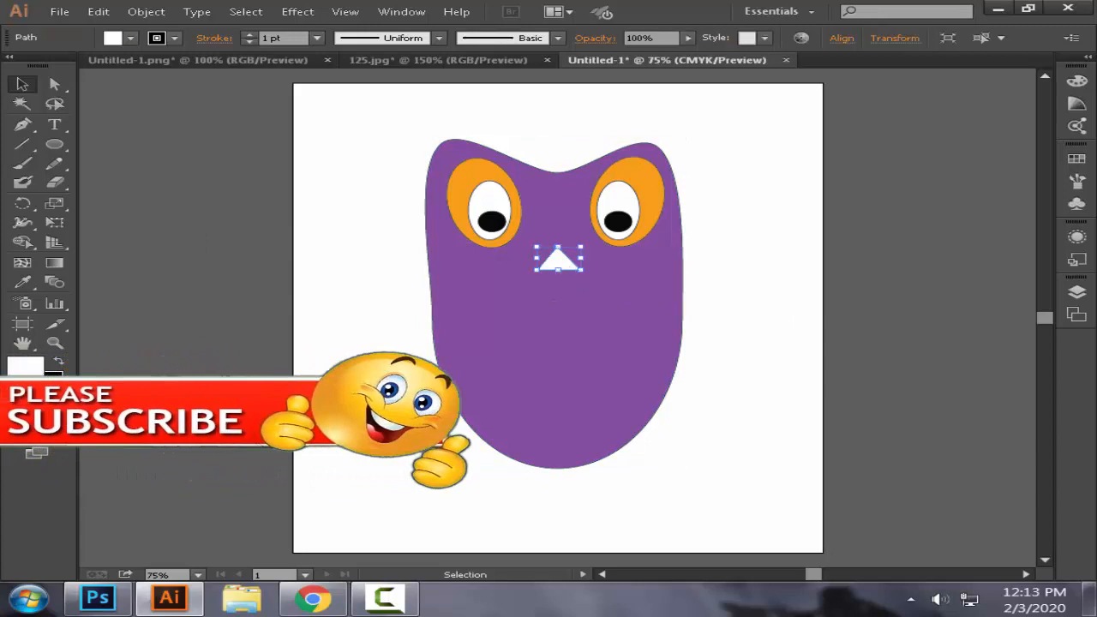
double_click(24, 371)
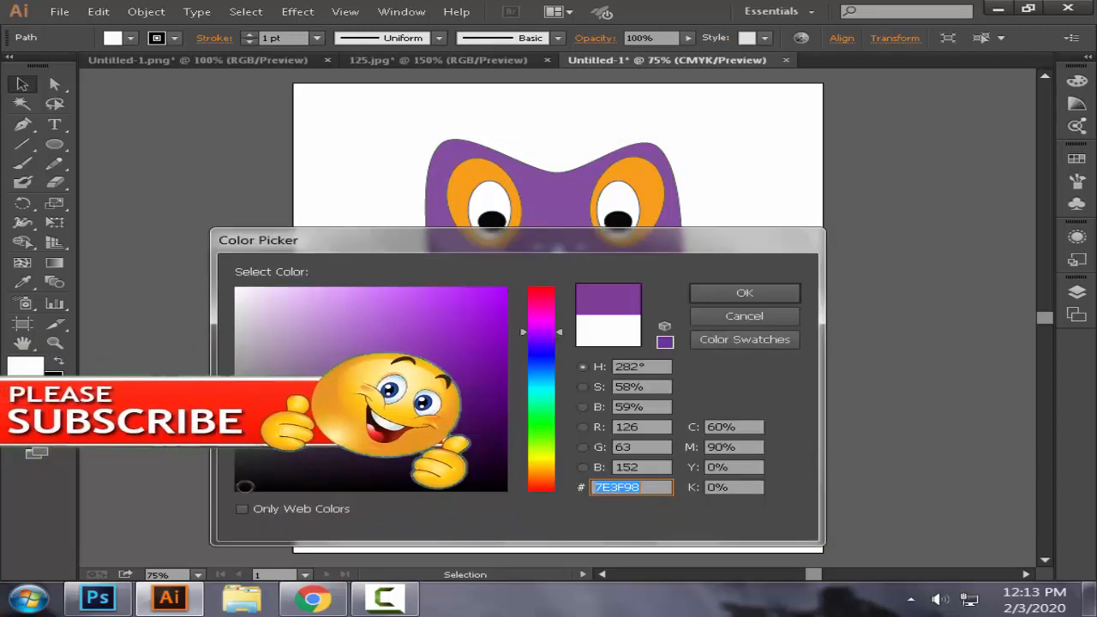
click(244, 487)
click(744, 294)
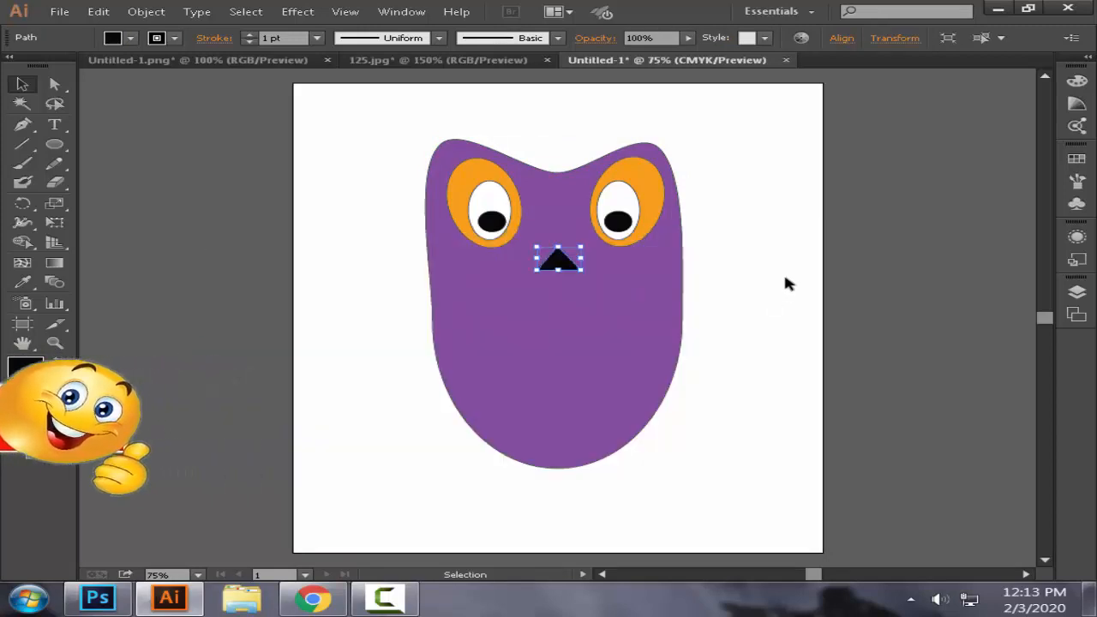
click(784, 283)
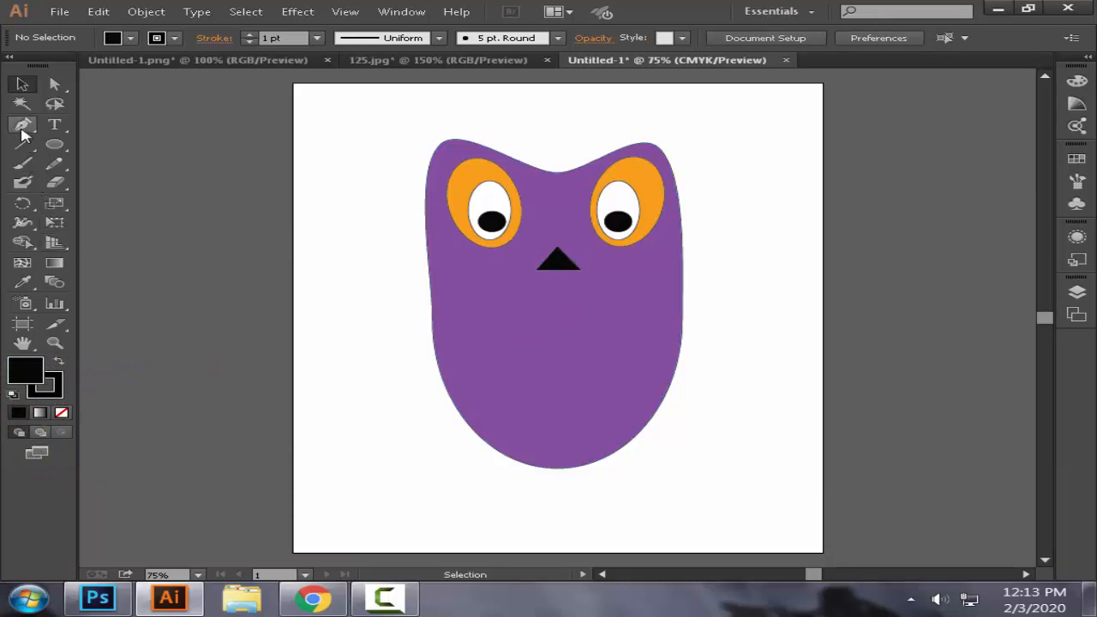
Step: Draw a short diagonal line about 2p11 long with the Pen tool below the left eye, beside the nose
click(22, 127)
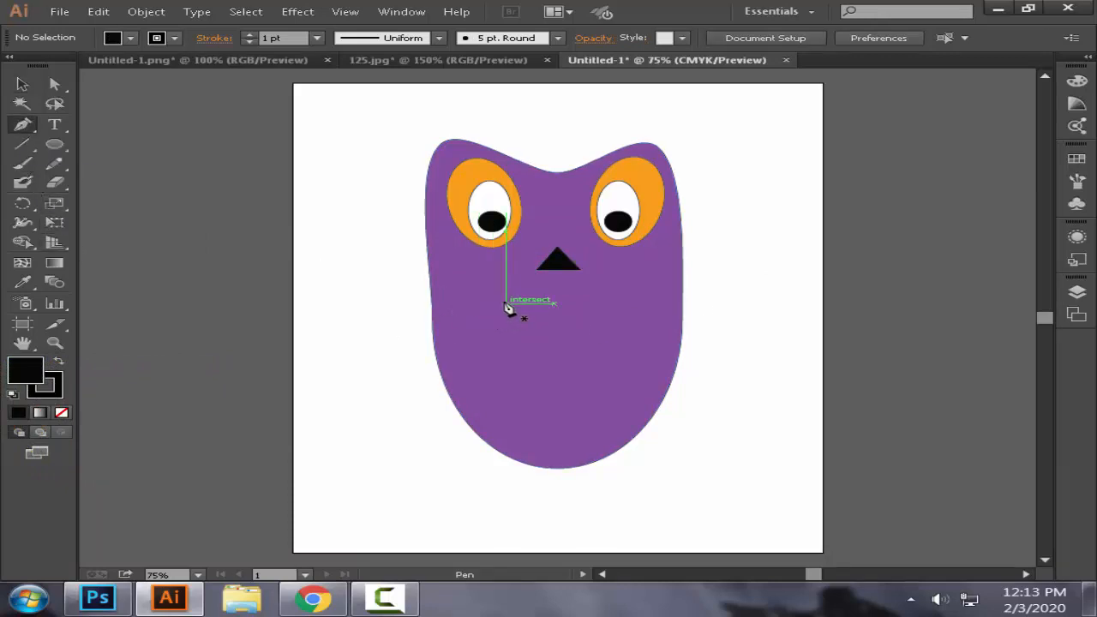
click(506, 302)
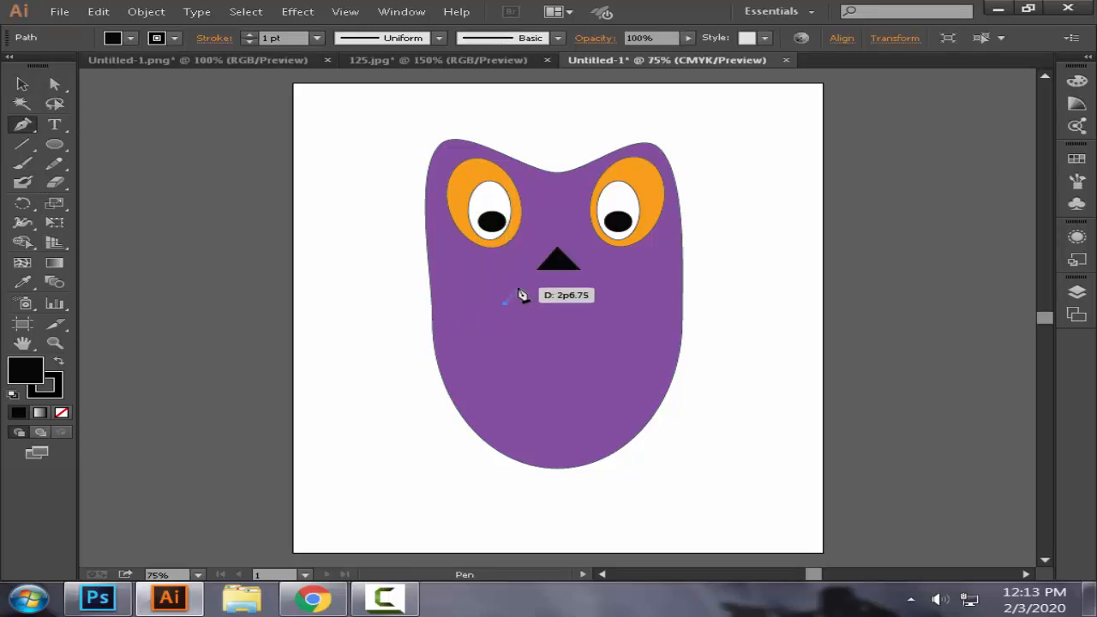
click(505, 301)
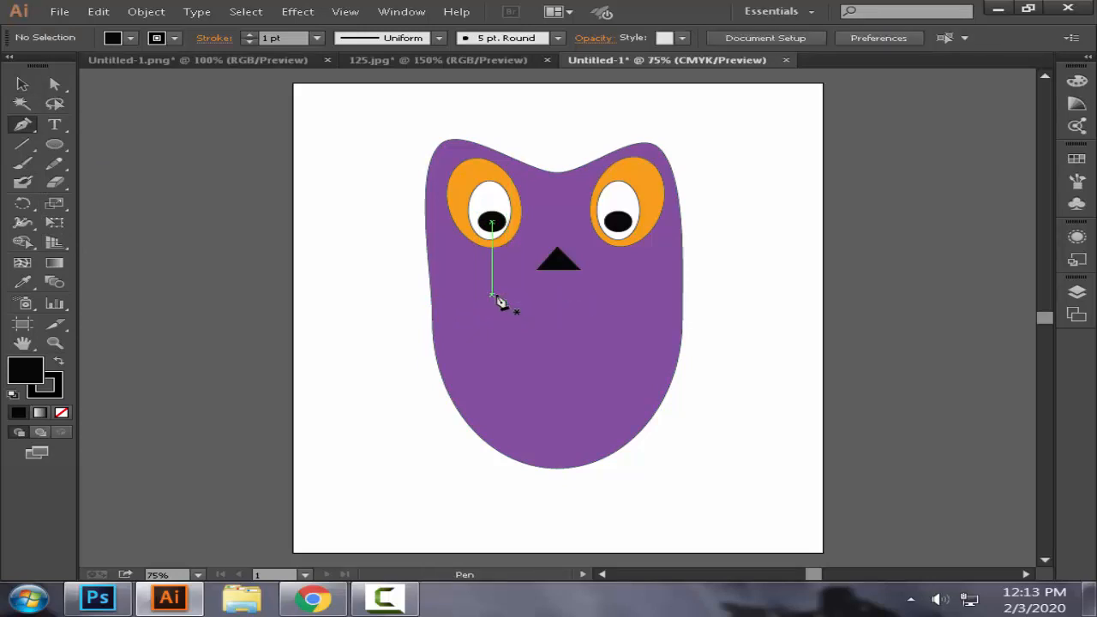
click(491, 295)
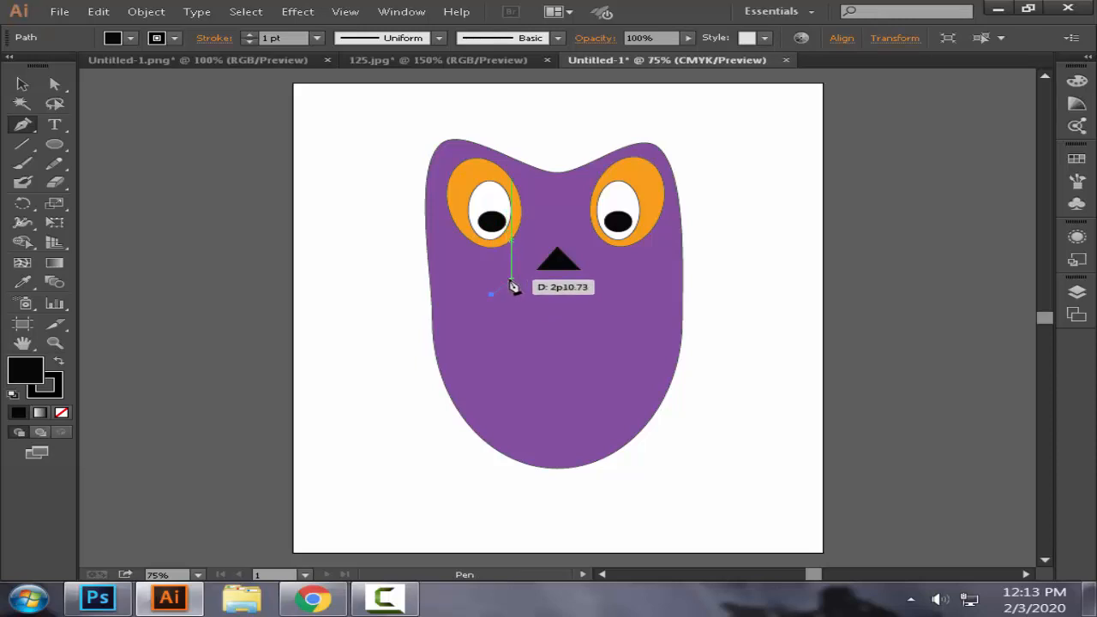
click(510, 281)
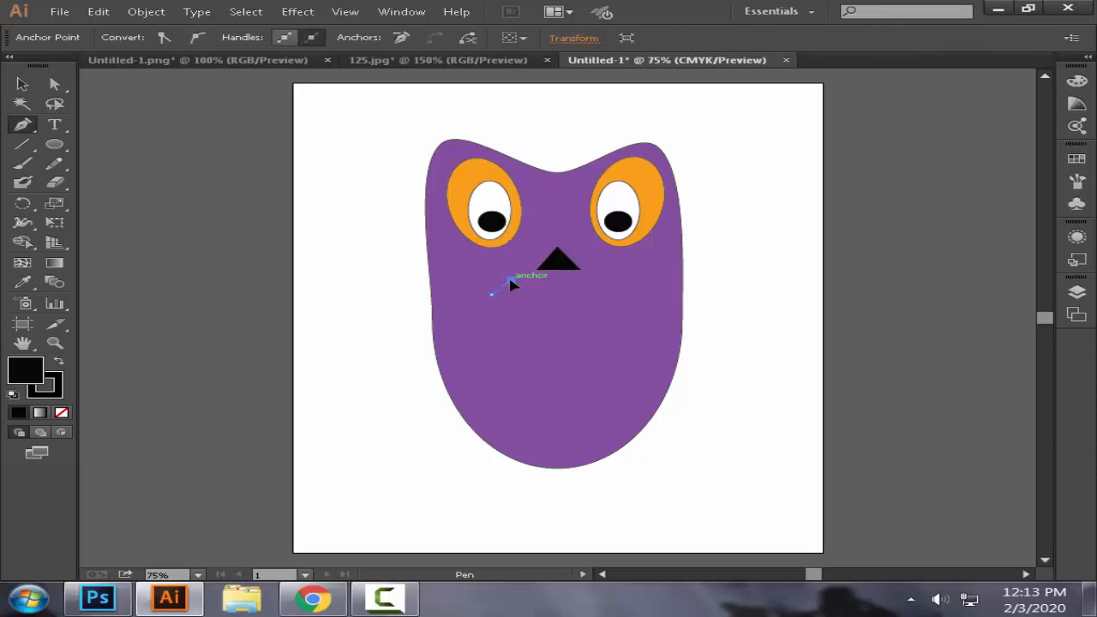
Step: Set the stroke weight of the short diagonal line below the left eye to 4 pt
click(22, 84)
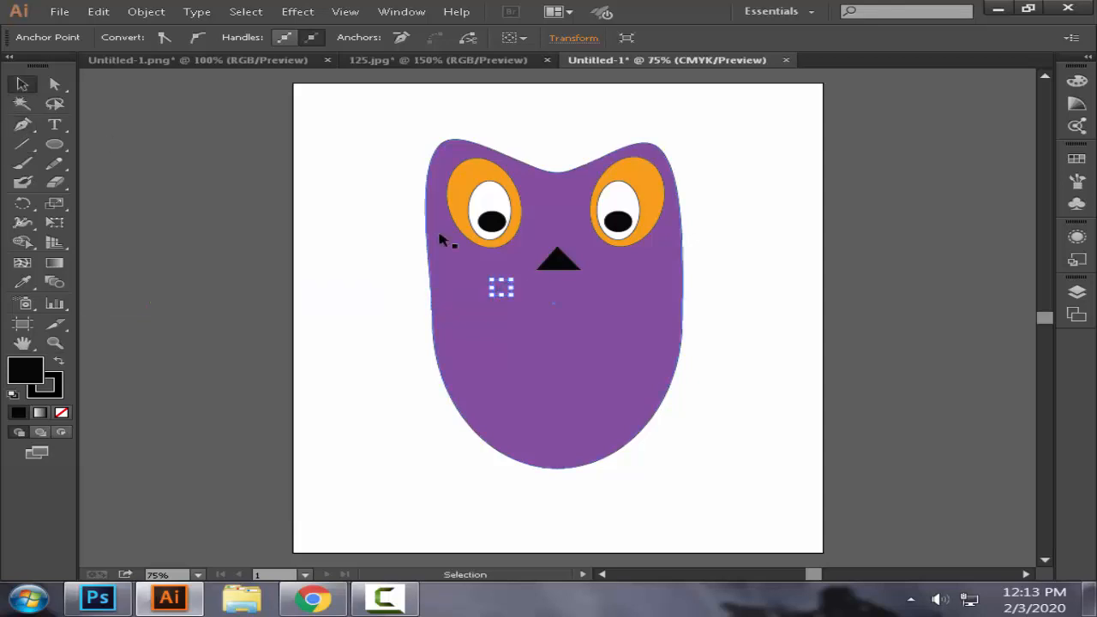
click(506, 292)
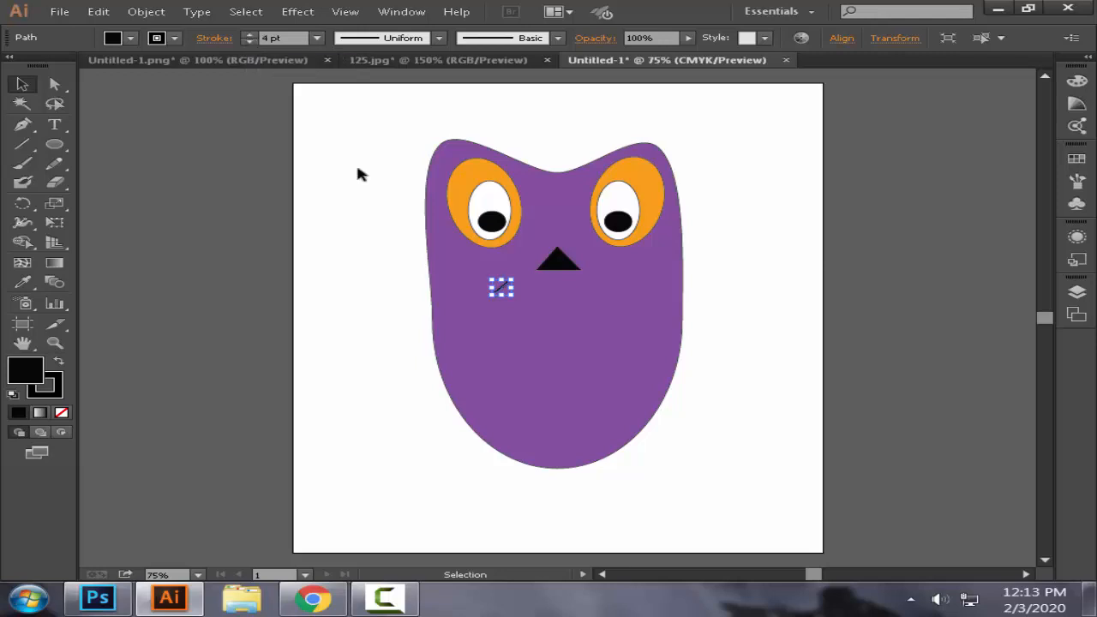
click(390, 277)
click(517, 304)
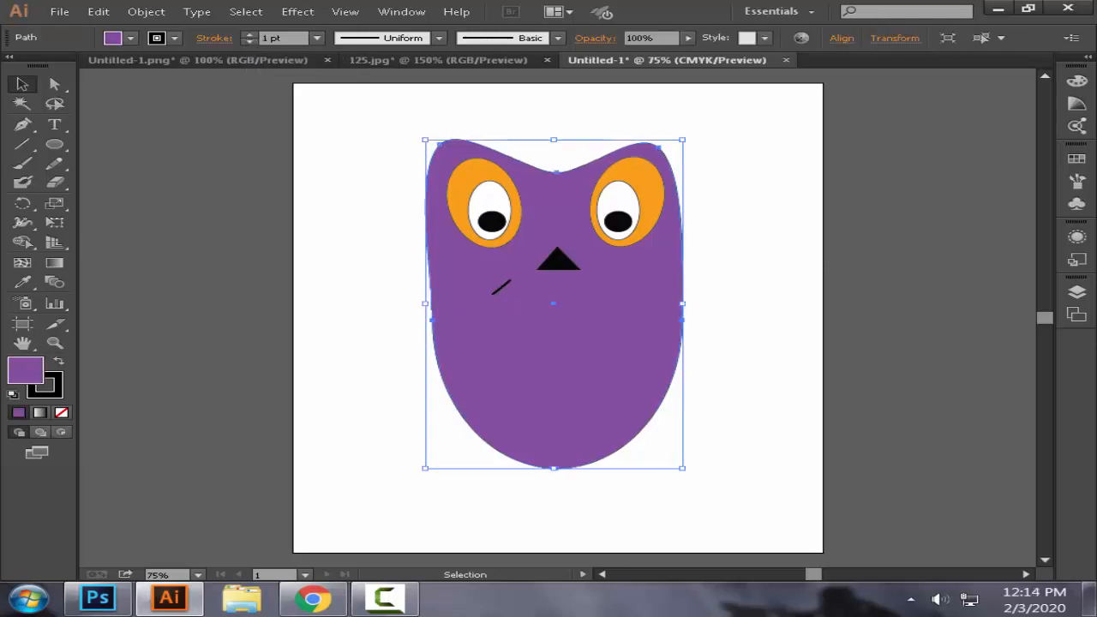
click(499, 293)
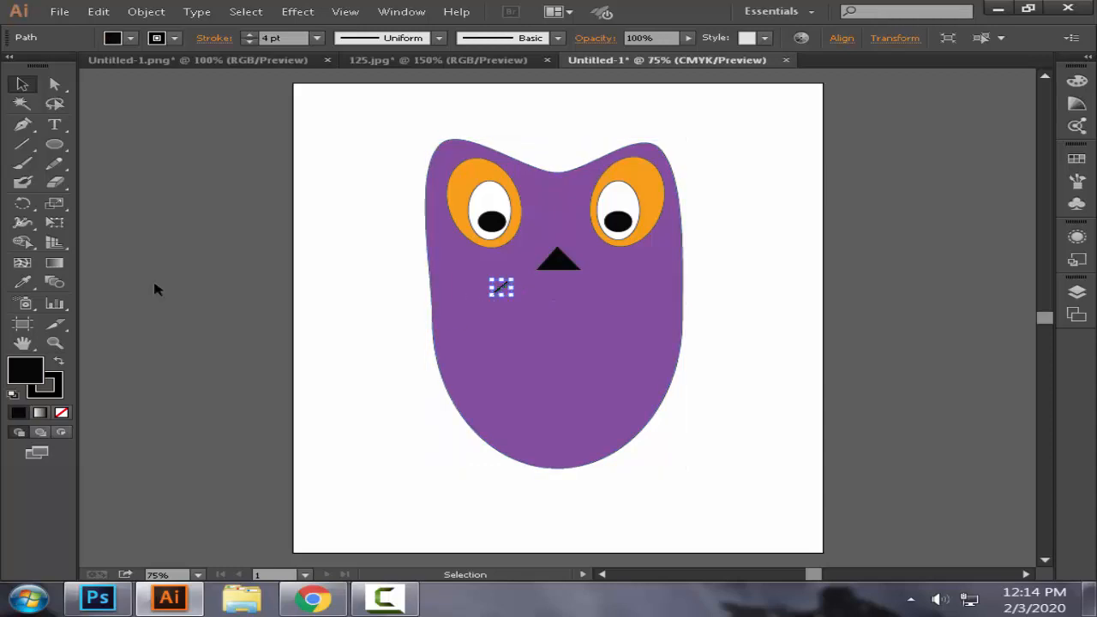
Step: Draw a downward-bowed smile curve with the Pen tool from the short diagonal line to below the right eye, and remove its fill
click(23, 124)
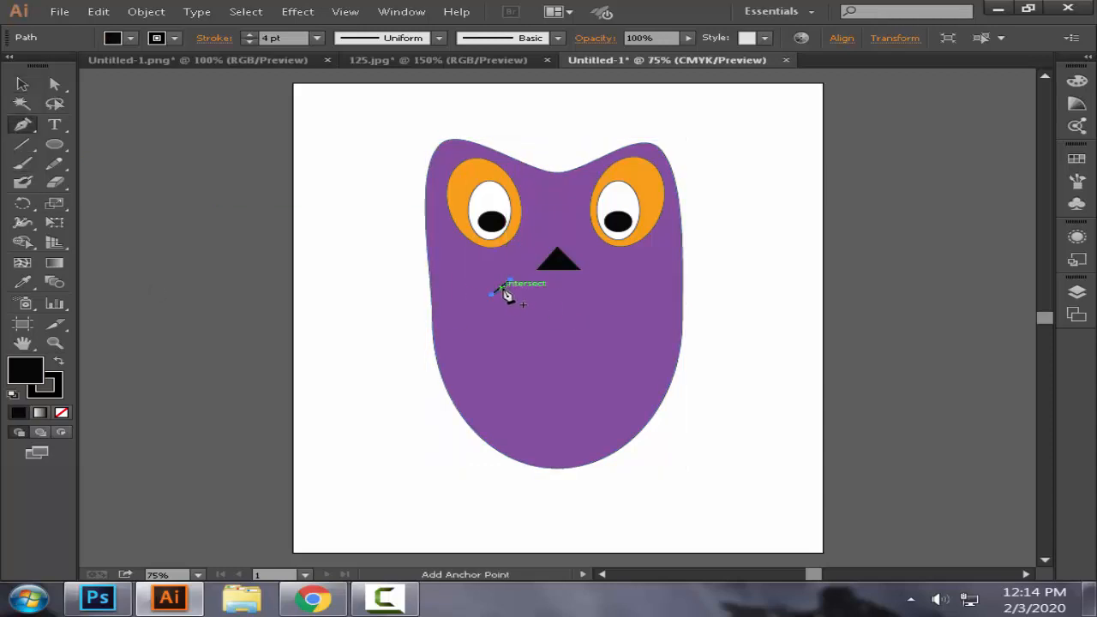
click(505, 293)
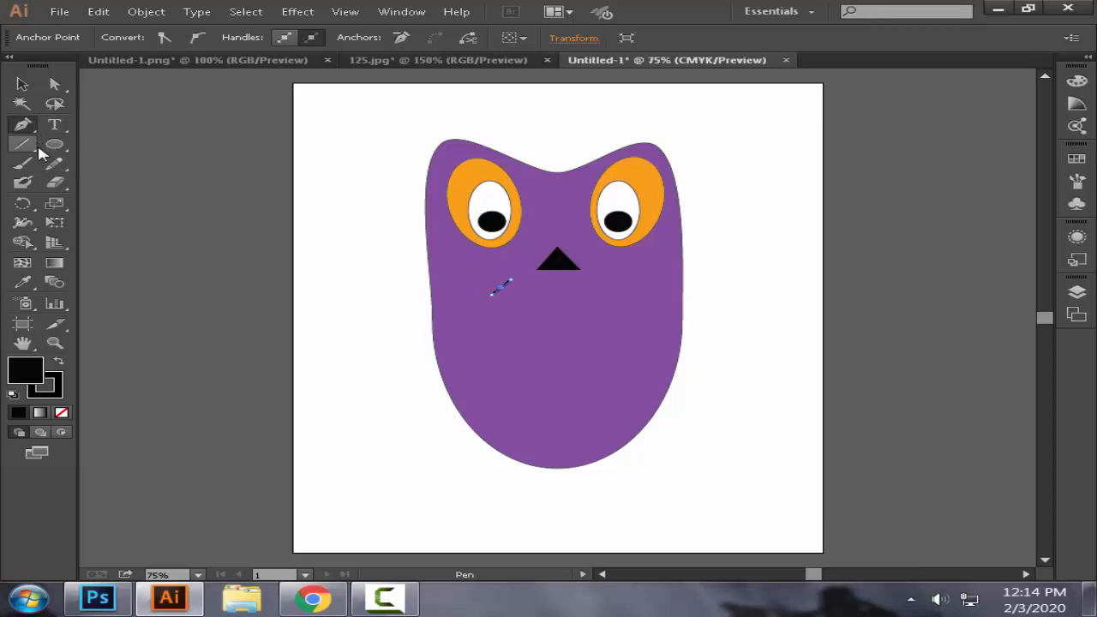
key(ctrl+z)
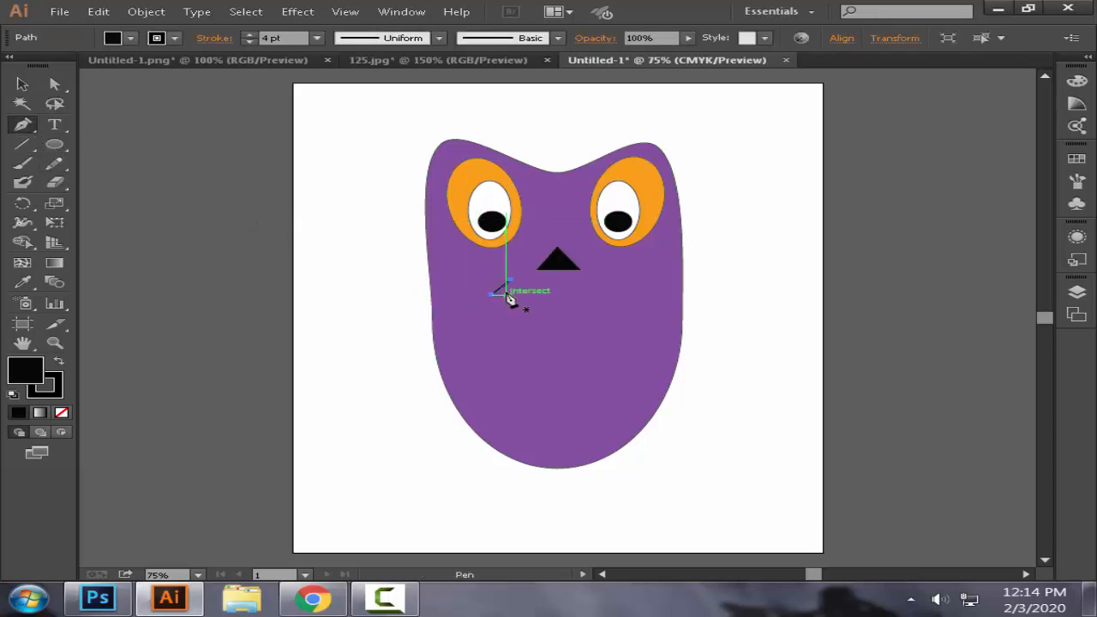
click(506, 292)
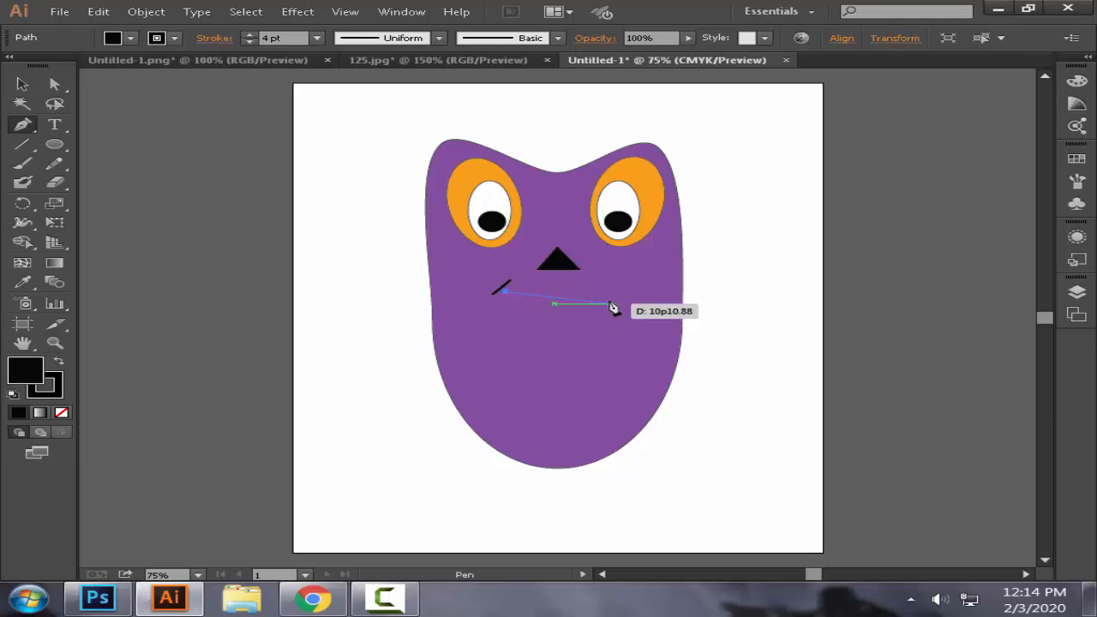
drag(605, 299, 665, 259)
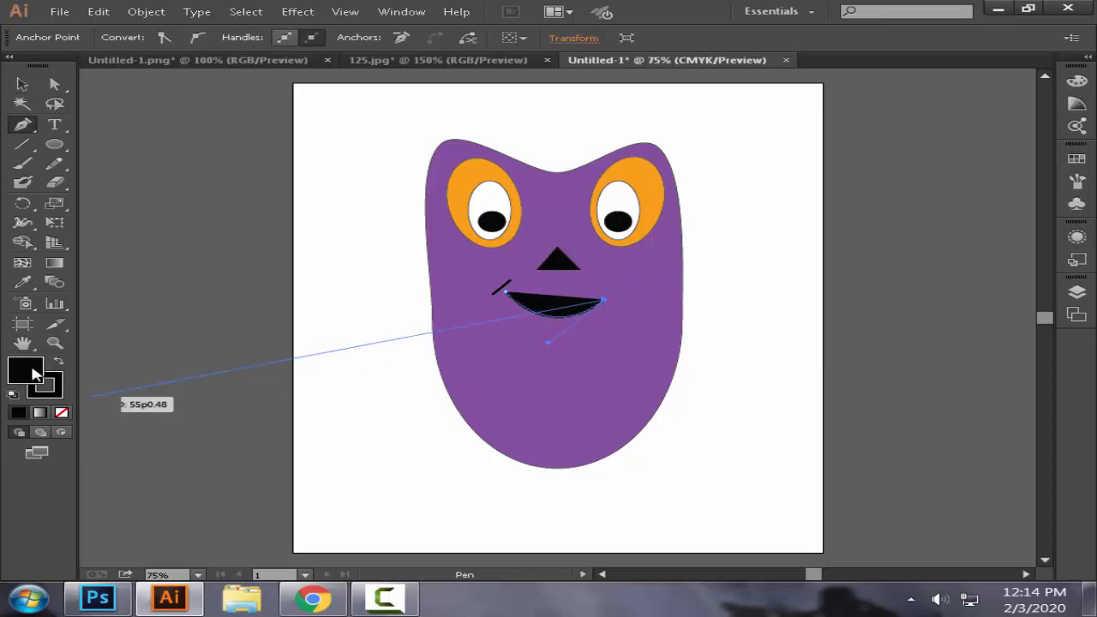
click(62, 415)
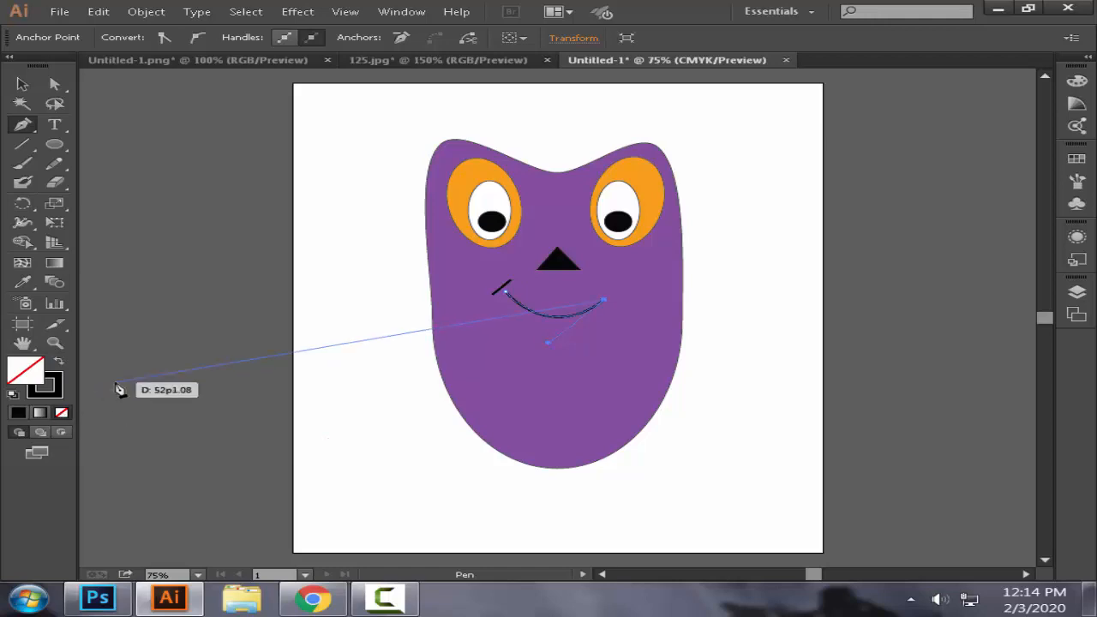
Step: Move the smile curve slightly up and left so its left end meets the short diagonal line
click(21, 86)
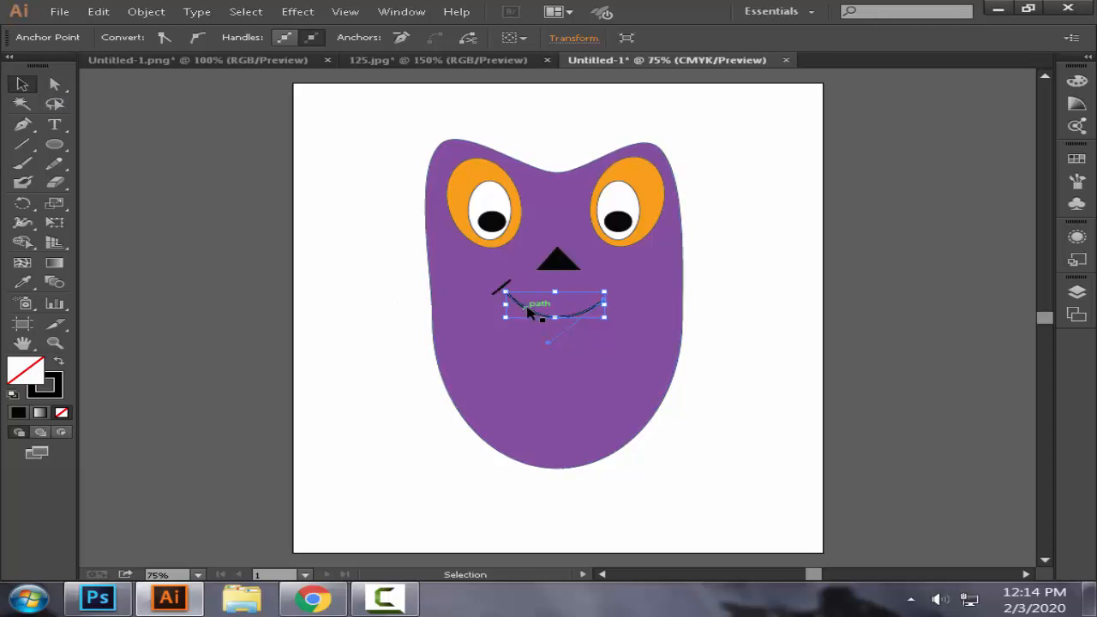
drag(529, 311, 581, 317)
click(726, 333)
click(752, 344)
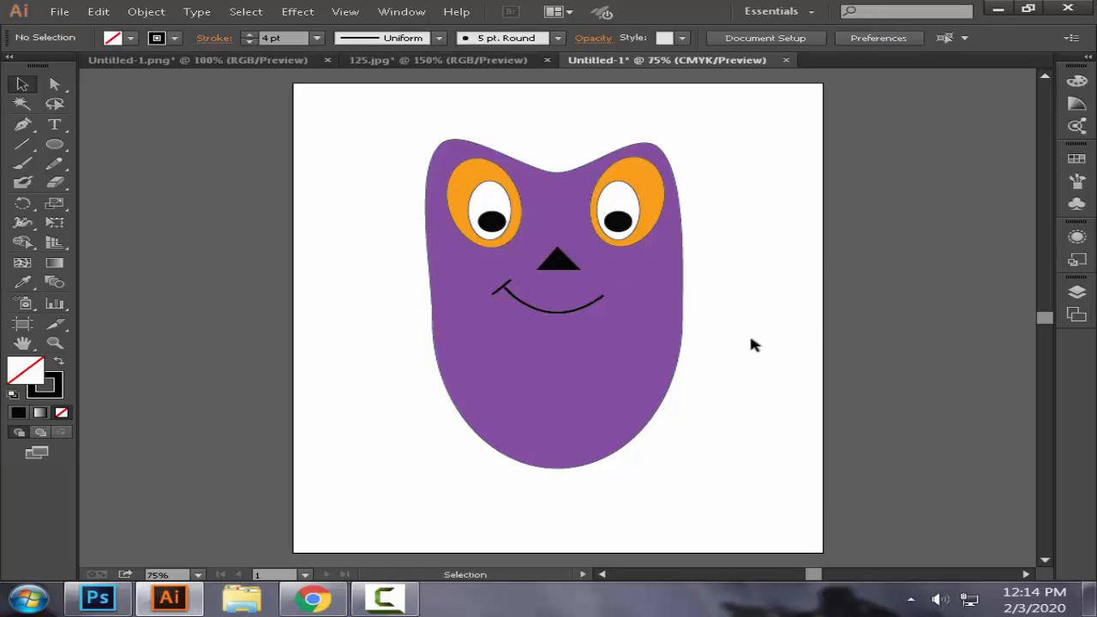
click(591, 315)
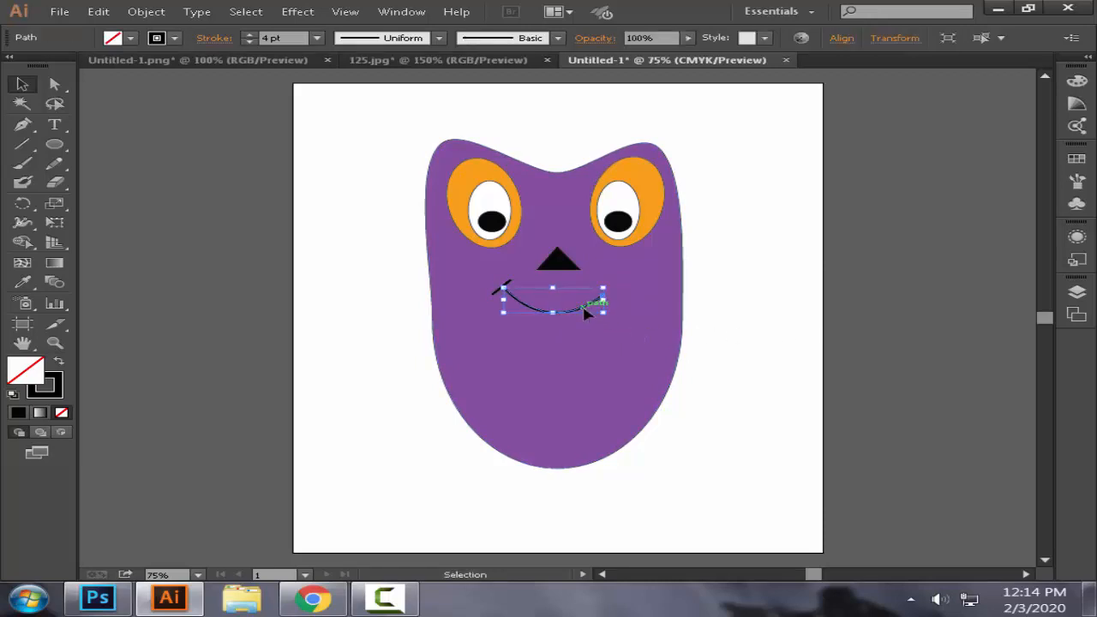
click(744, 323)
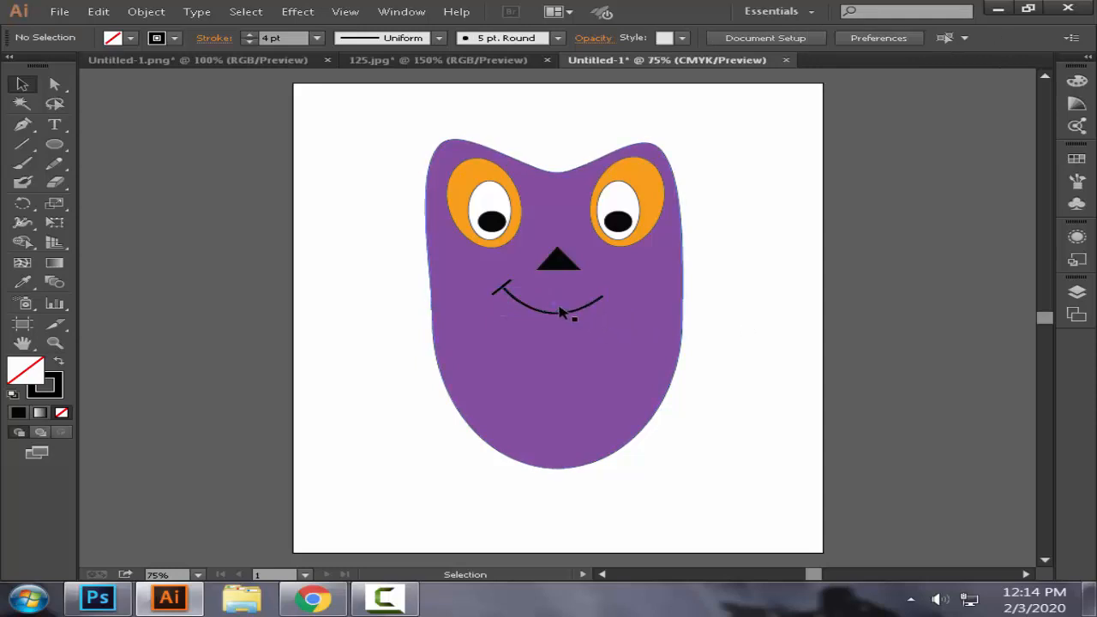
Step: Set the stroke weight of the smile curve to 5 pt and deselect it
click(512, 300)
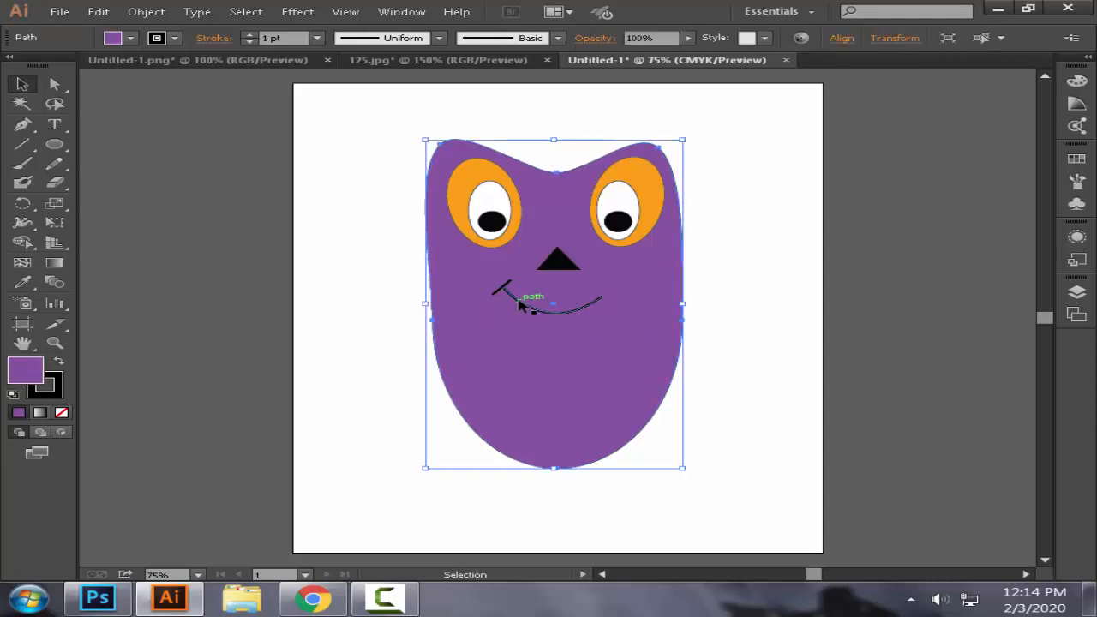
click(525, 308)
click(246, 36)
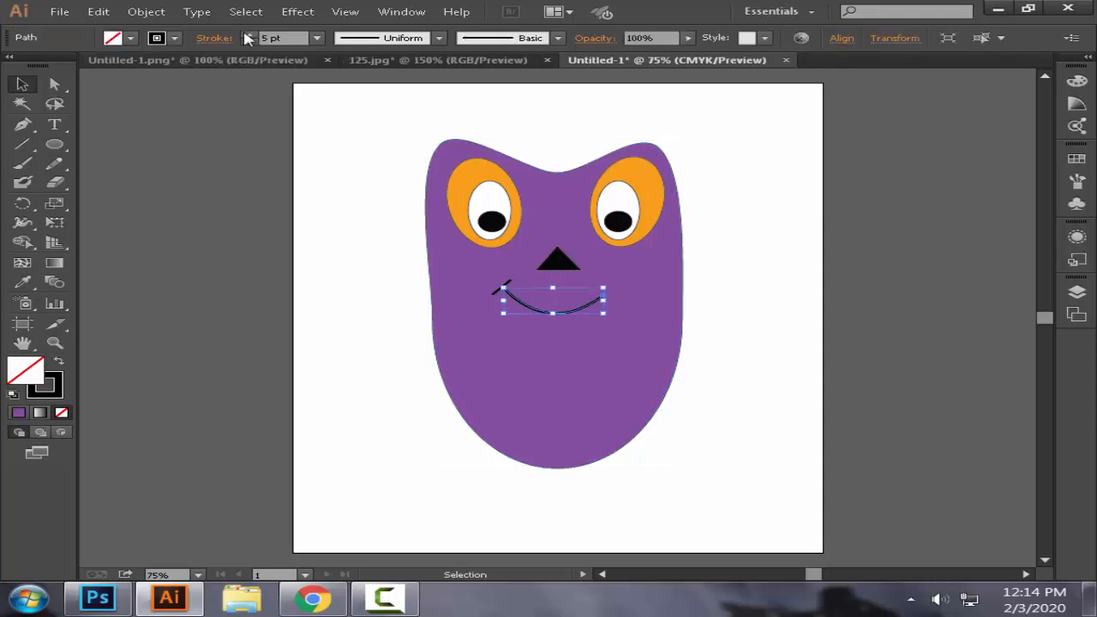
click(248, 42)
click(335, 278)
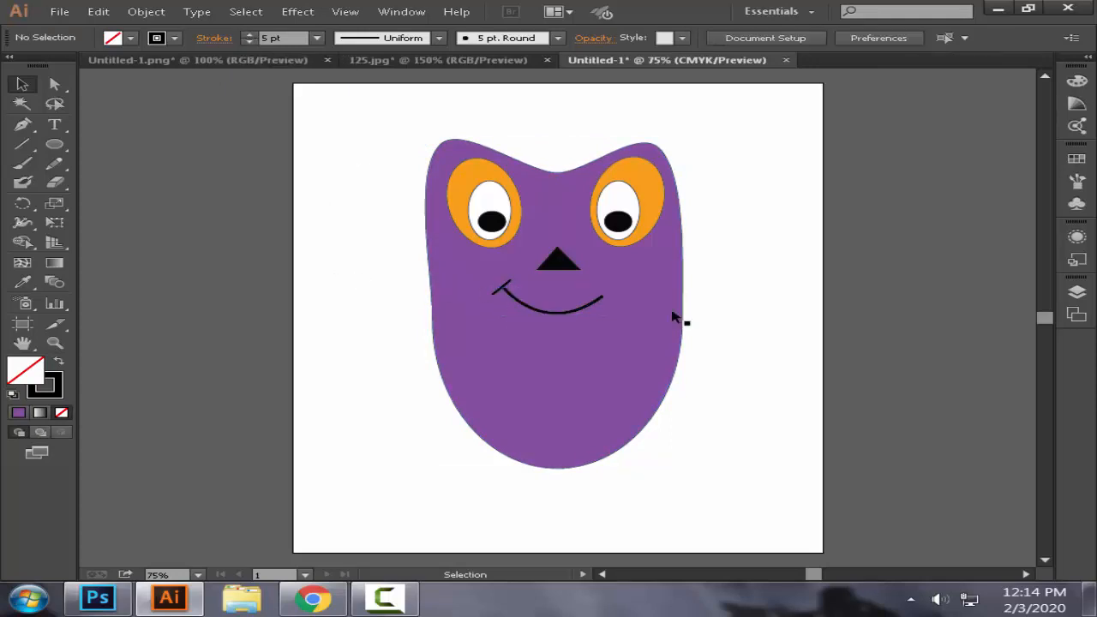
Step: Set the stroke weight of the short diagonal line at the mouth corner to 5 pt and deselect it
click(502, 288)
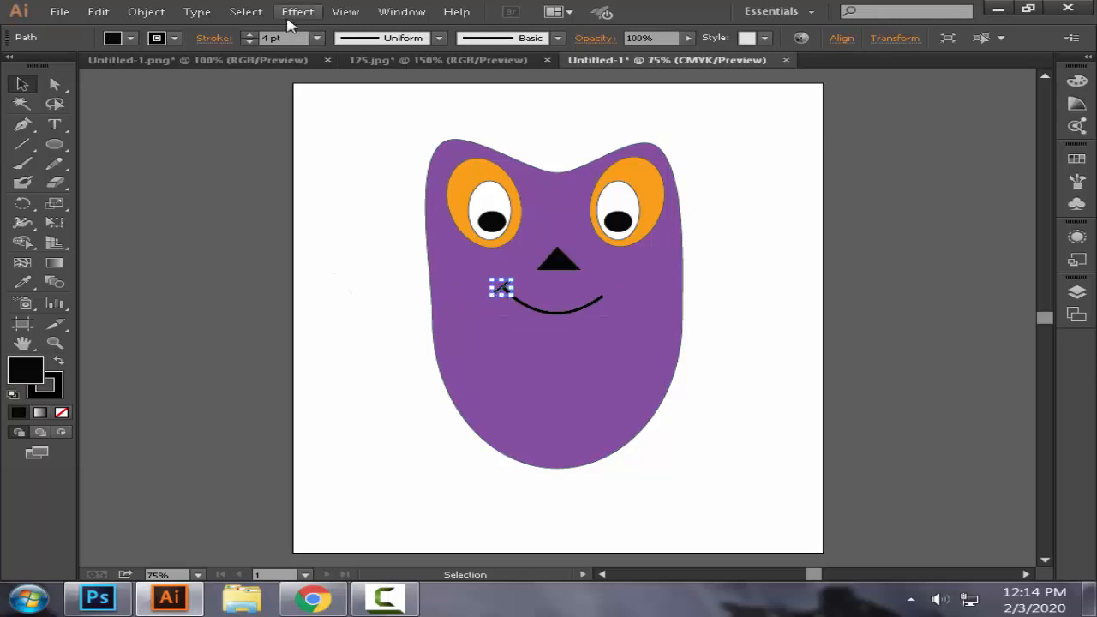
click(250, 34)
click(312, 219)
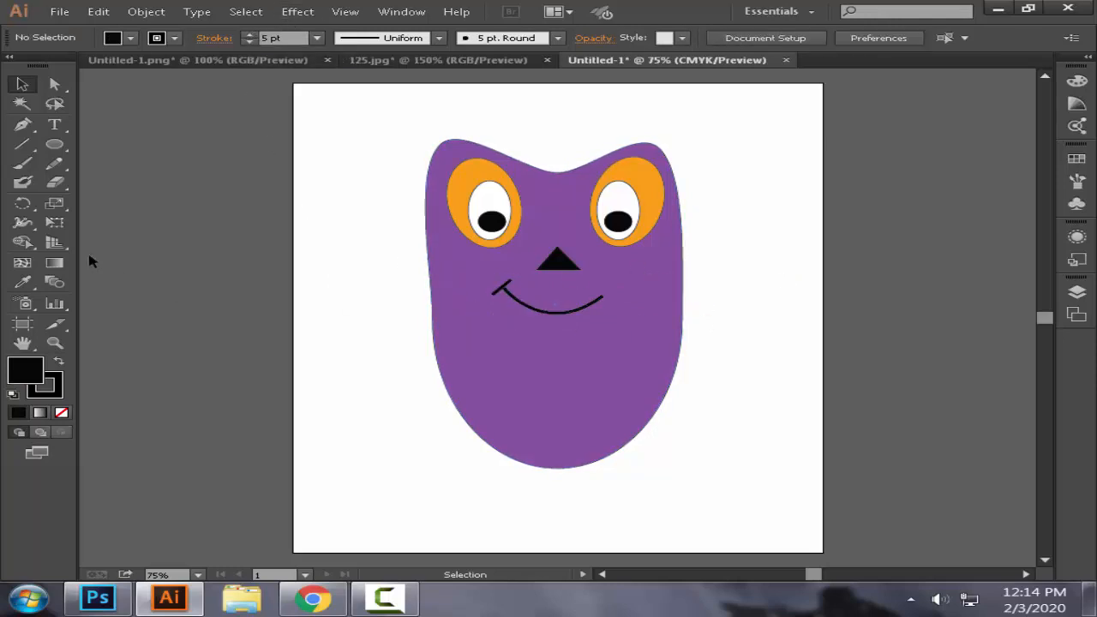
Step: Draw a tall black ellipse as a wing at the body's right edge and send it to the back
click(54, 144)
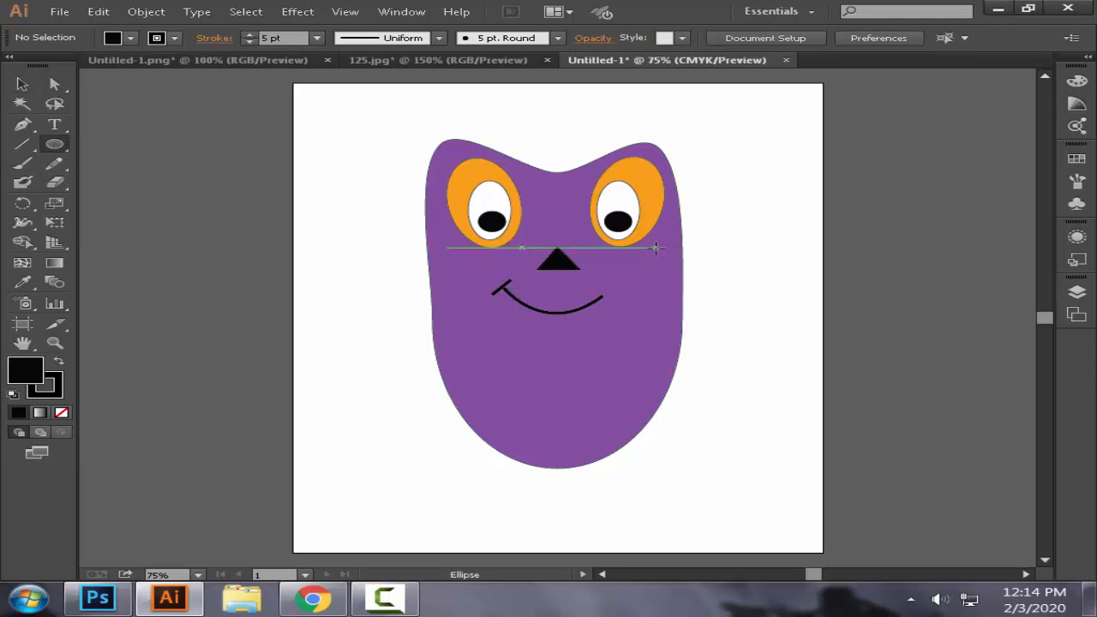
drag(669, 241, 751, 401)
click(22, 84)
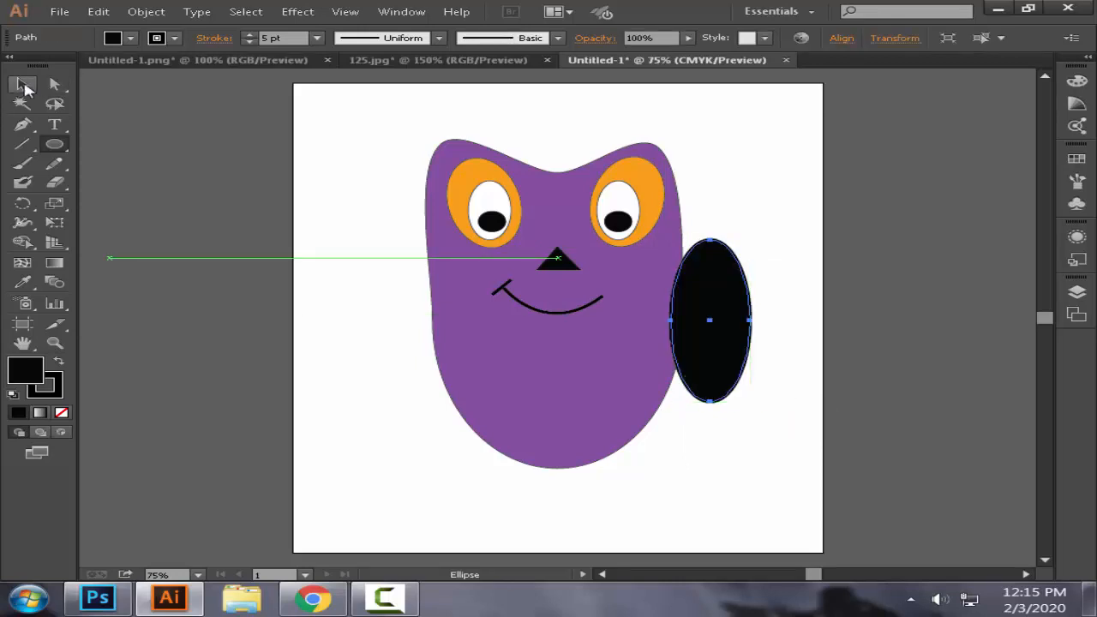
right_click(689, 298)
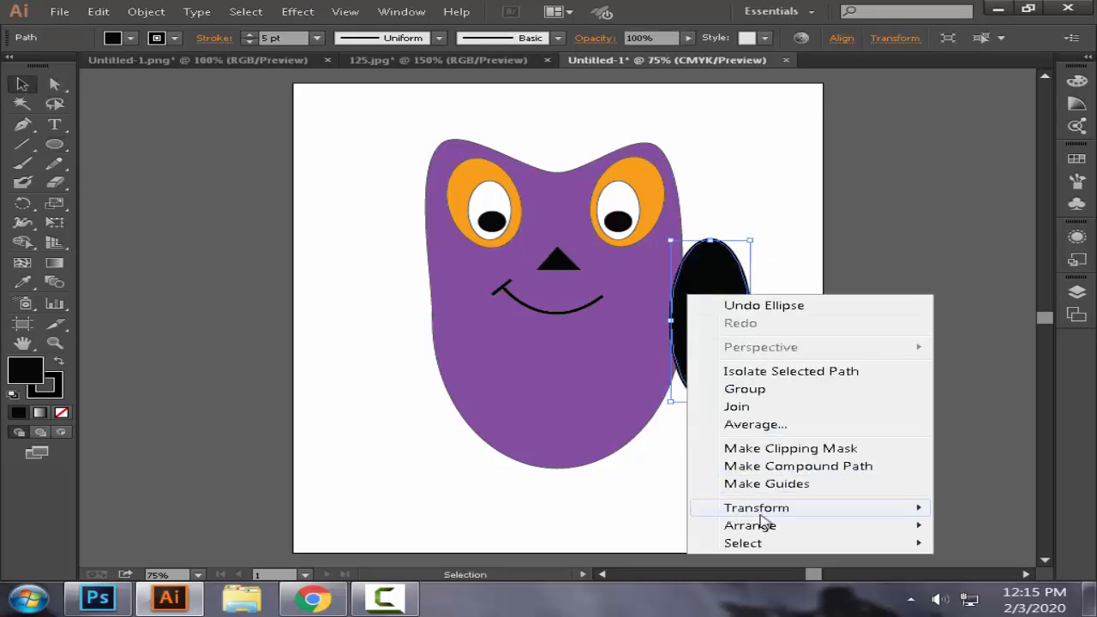
mouse_move(760, 529)
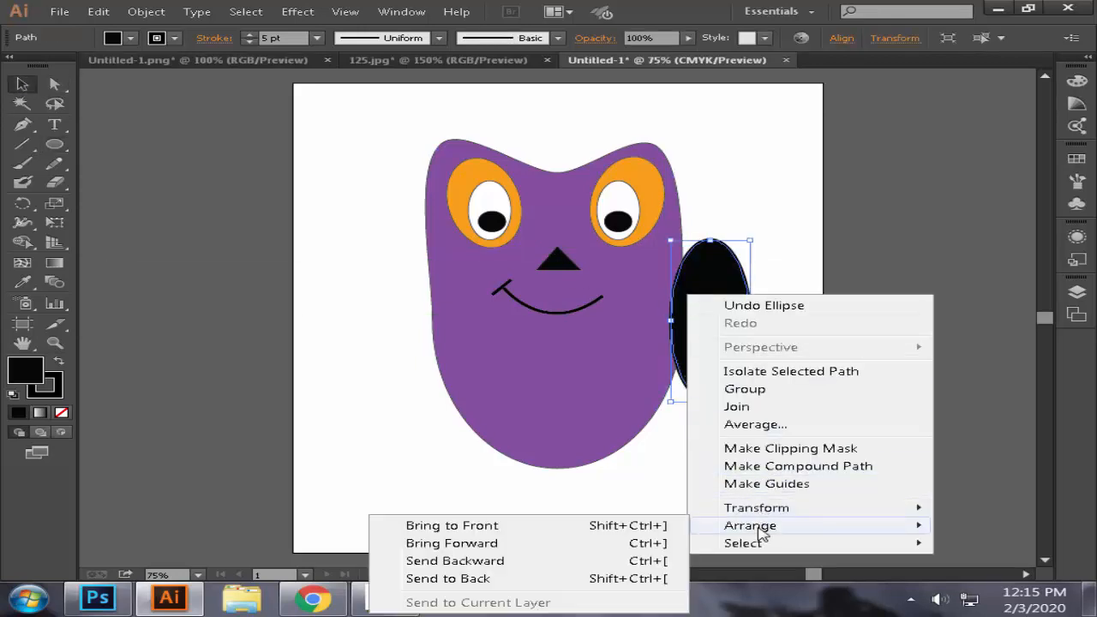
click(529, 579)
Step: Move the black wing ellipse up and left so about half of it is tucked behind the body's right edge
drag(736, 290, 708, 276)
click(791, 292)
click(787, 292)
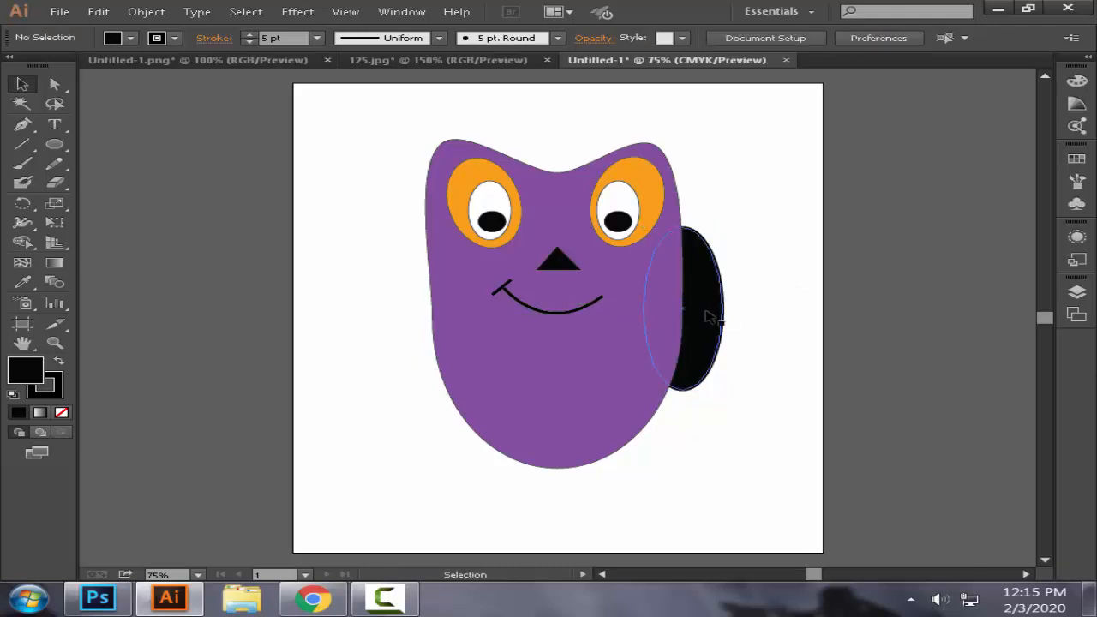
Step: Duplicate the black wing ellipse to the body's left side and nudge both wings slightly inward
drag(702, 319, 445, 318)
click(853, 331)
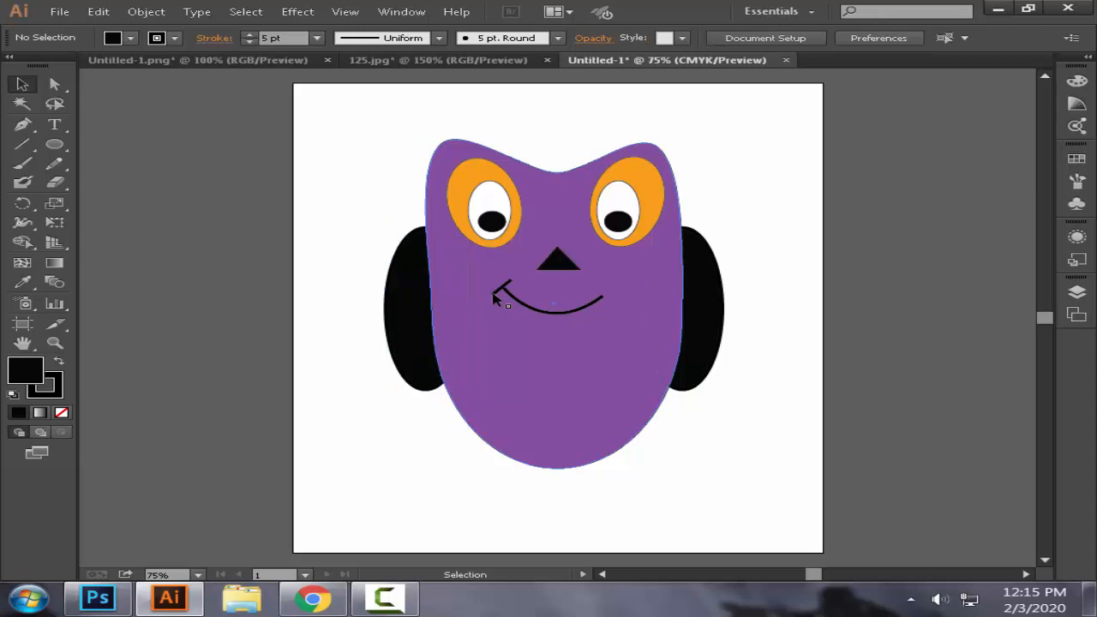
click(429, 288)
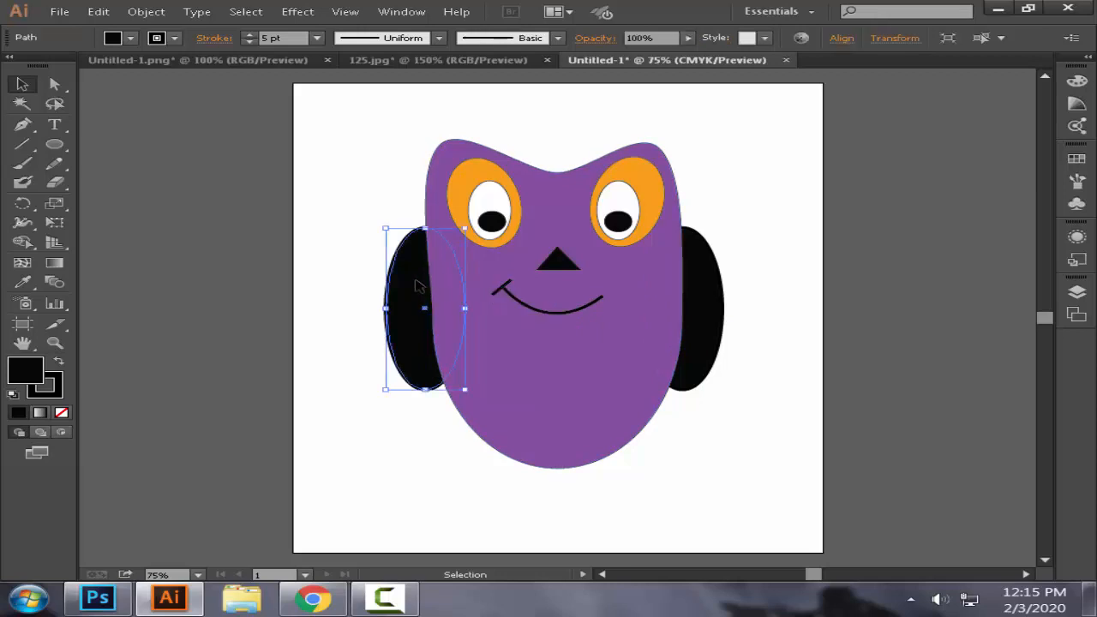
click(774, 274)
click(706, 277)
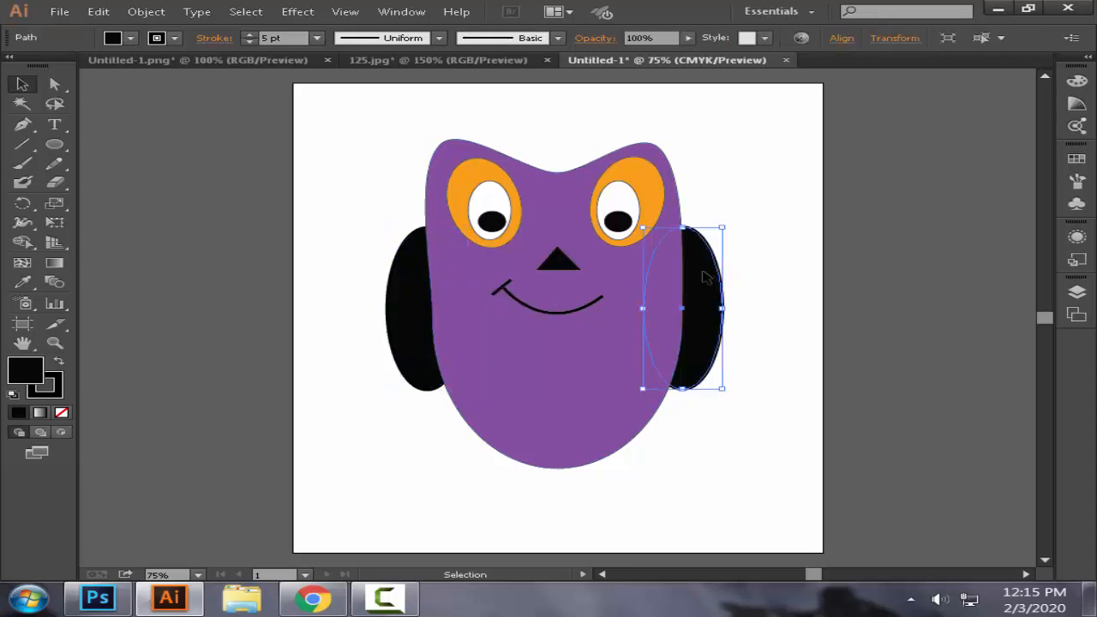
click(798, 282)
Step: Draw a small flat black ellipse as a foot at the lower left of the body
scroll(600, 360, down, 1)
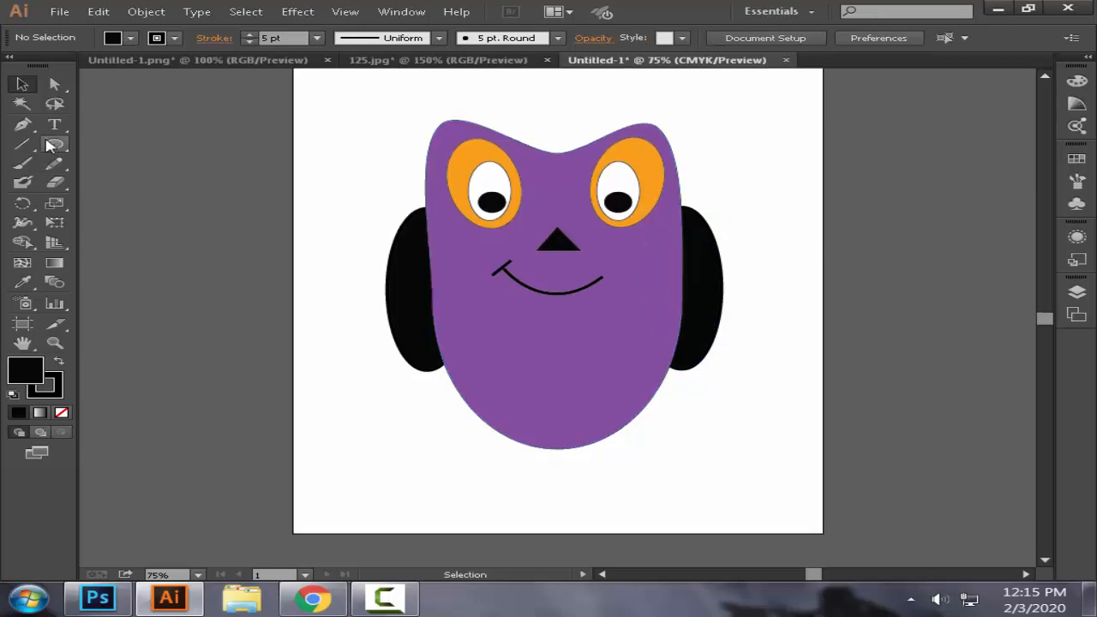
click(52, 145)
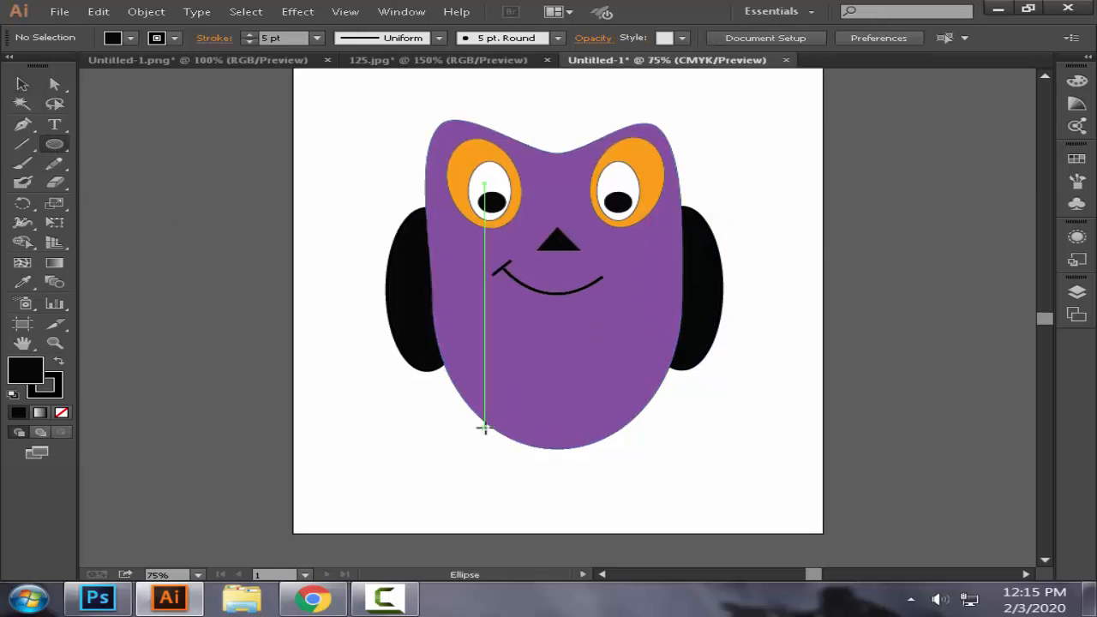
drag(485, 429, 553, 454)
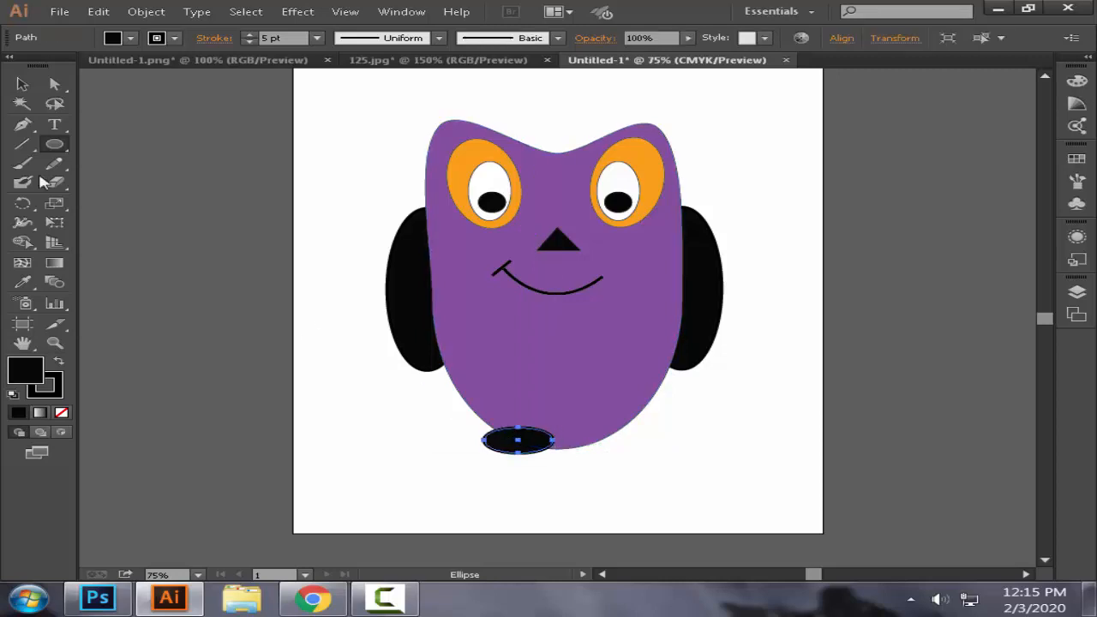
Step: Remove the outline from the black foot ellipse and send the foot behind the body
click(23, 84)
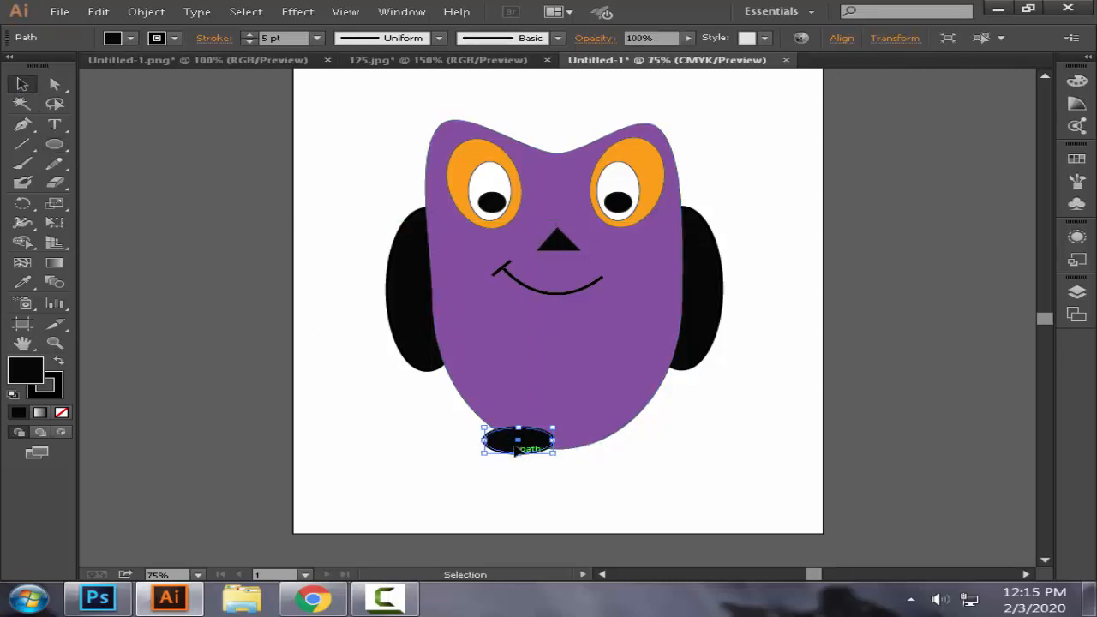
click(56, 391)
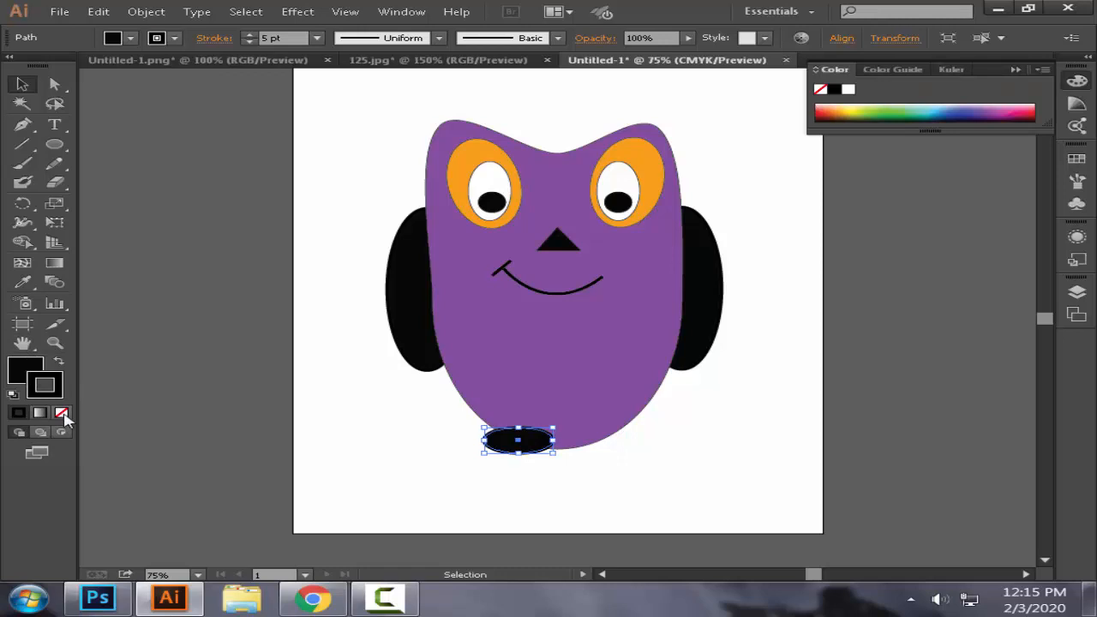
click(63, 414)
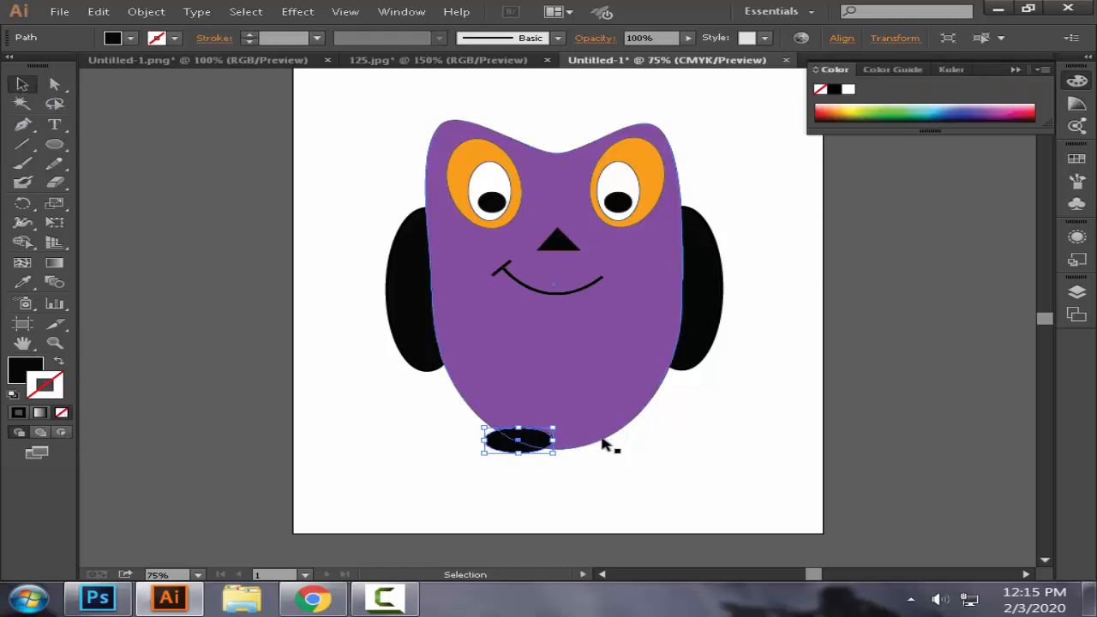
click(616, 454)
right_click(517, 445)
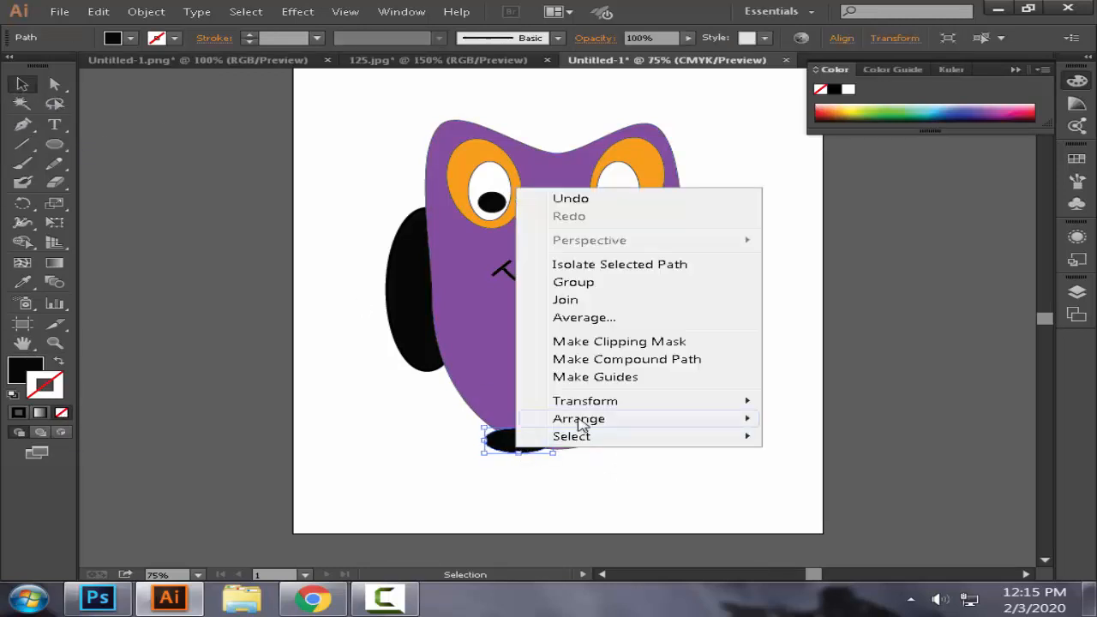
mouse_move(580, 424)
click(848, 407)
click(733, 473)
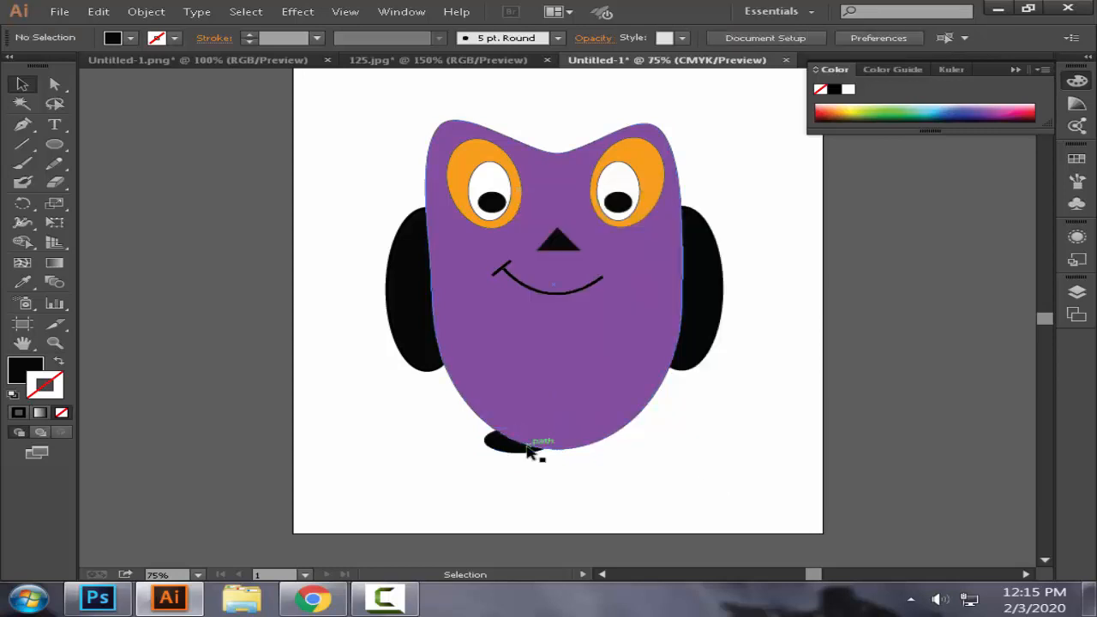
Step: Duplicate the black foot to the lower right of the body and adjust both feet under the body
click(529, 451)
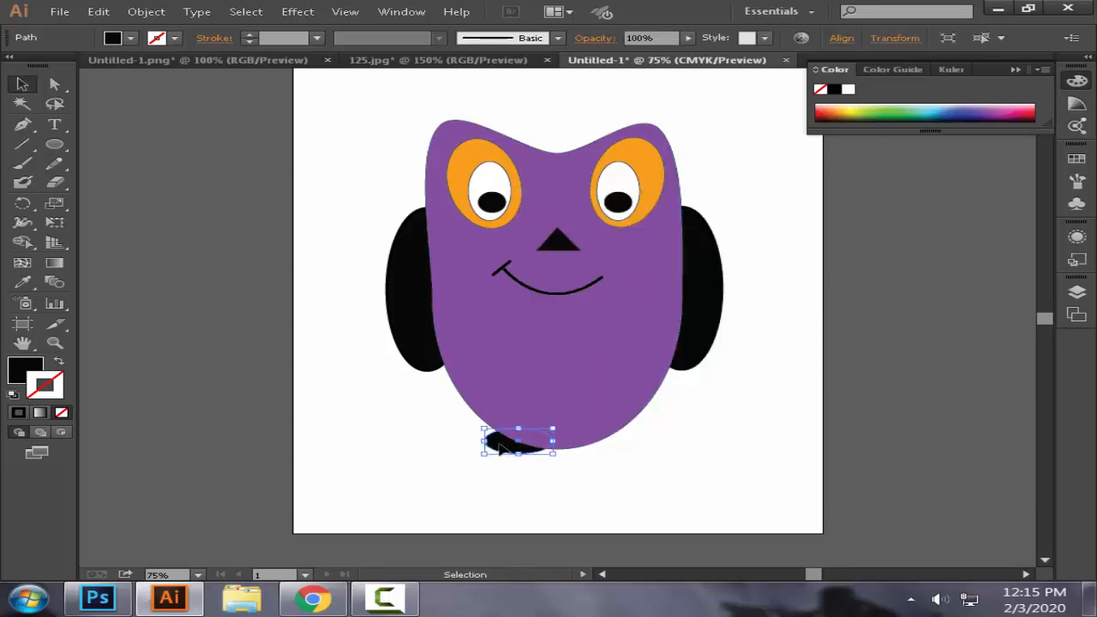
drag(499, 445, 587, 460)
click(691, 465)
click(506, 450)
click(717, 475)
click(616, 456)
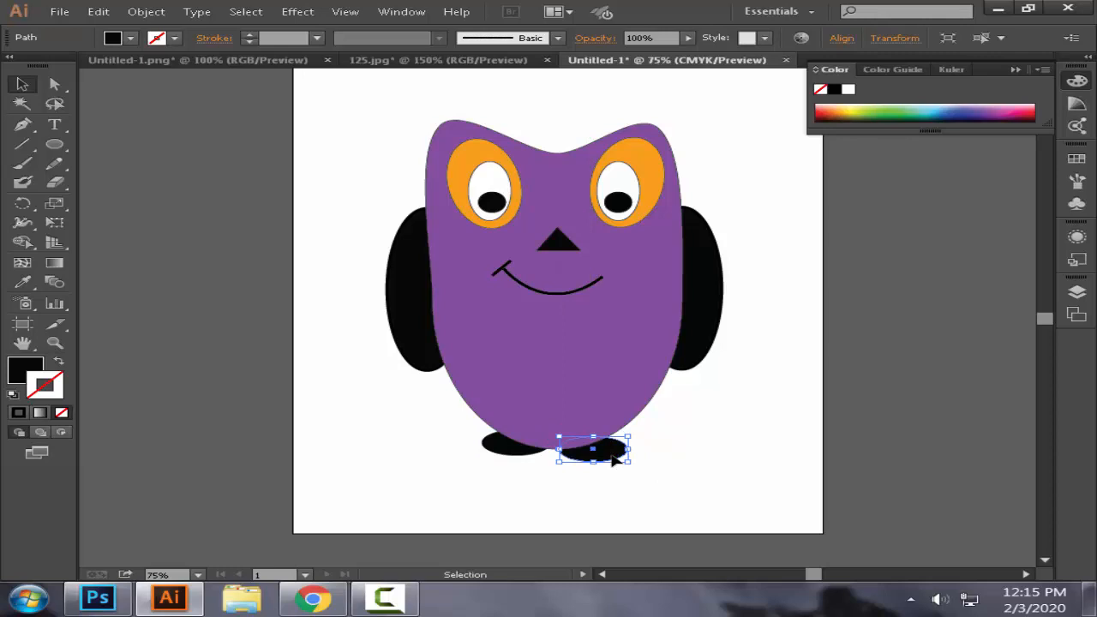
click(708, 435)
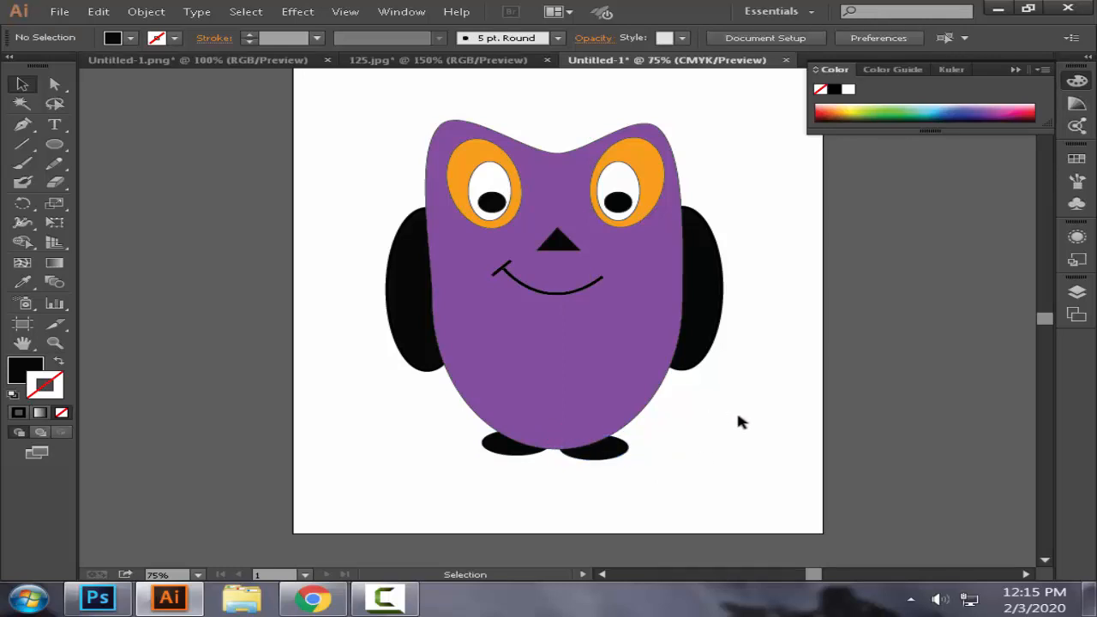
Step: Shift the anchor point at the body's upper-right ear tip slightly outward with Direct Selection
scroll(739, 417, up, 1)
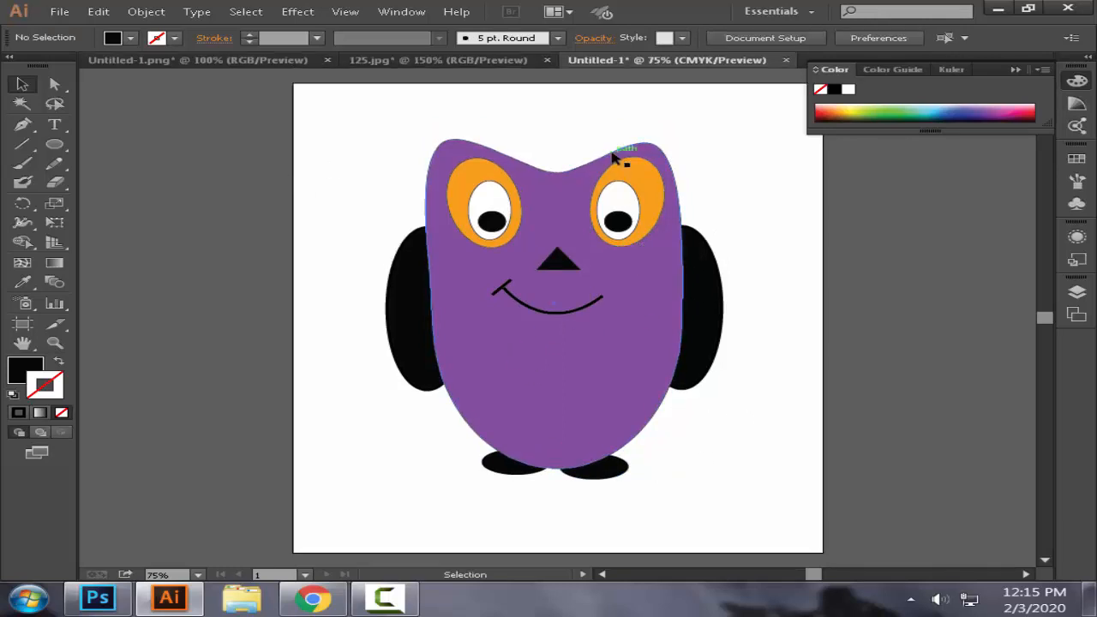
click(664, 158)
click(54, 83)
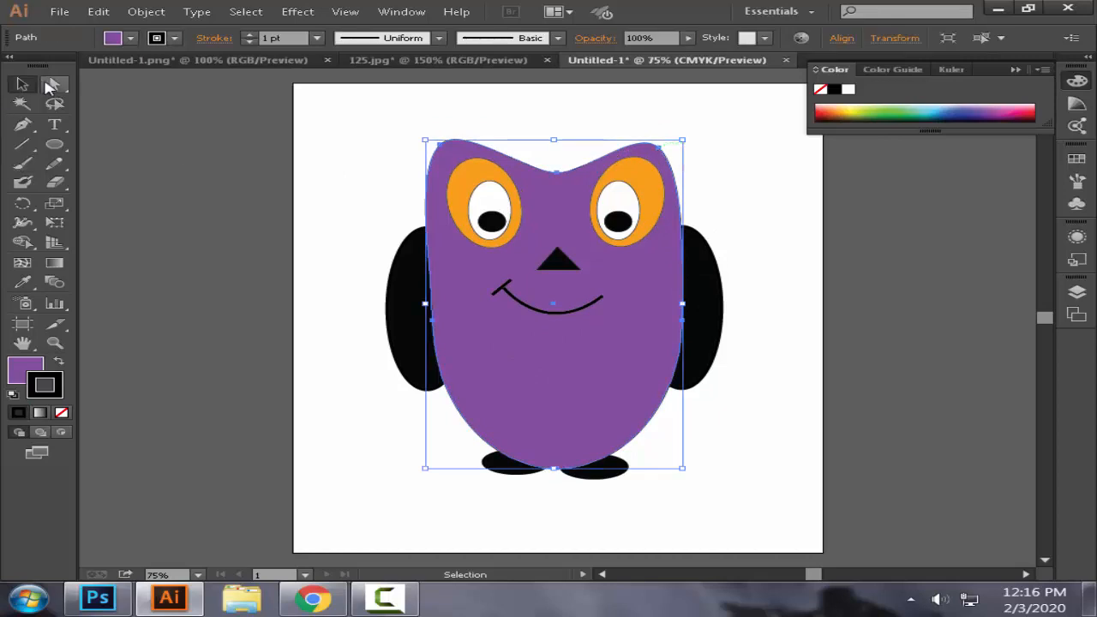
click(661, 151)
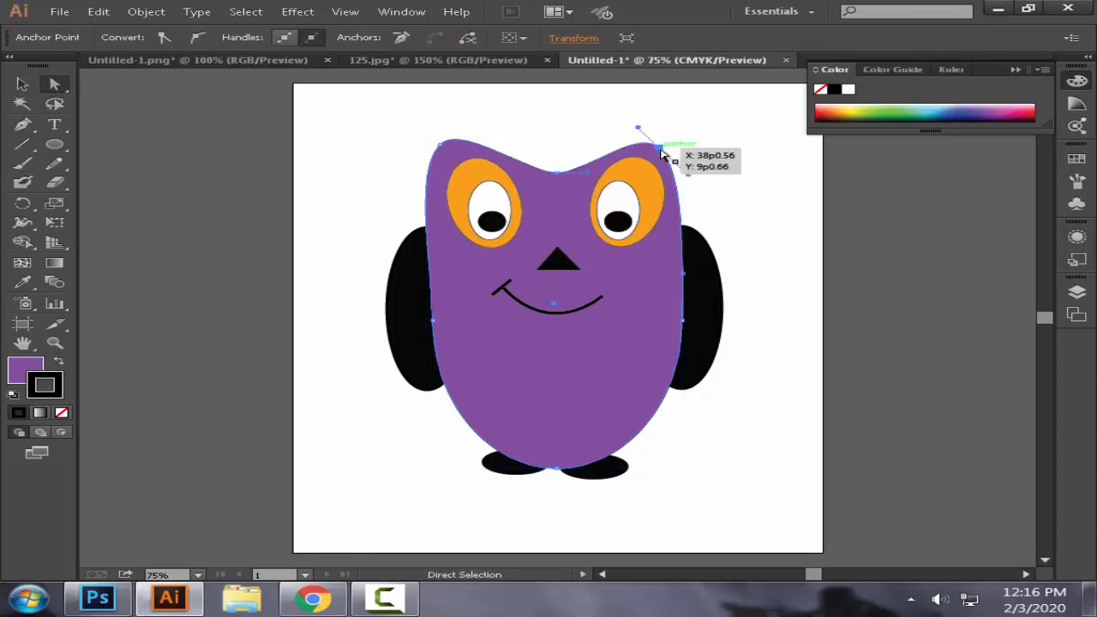
drag(663, 151, 667, 150)
click(762, 198)
scroll(656, 279, down, 1)
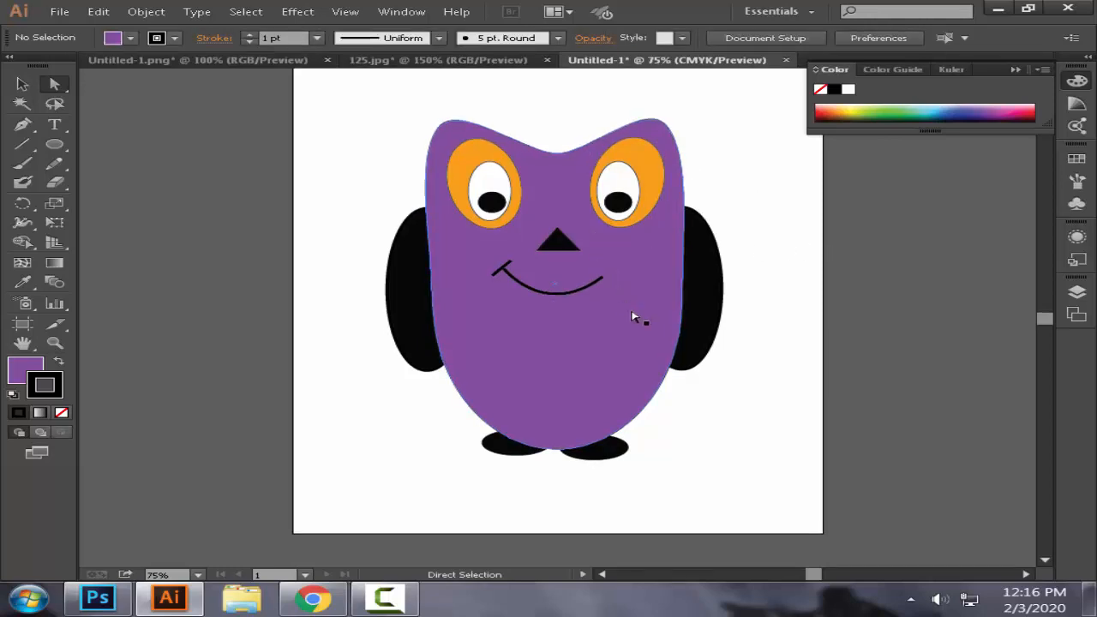
Step: Try to export the artwork to the desktop in PNG format as Untitled-1.png
click(60, 12)
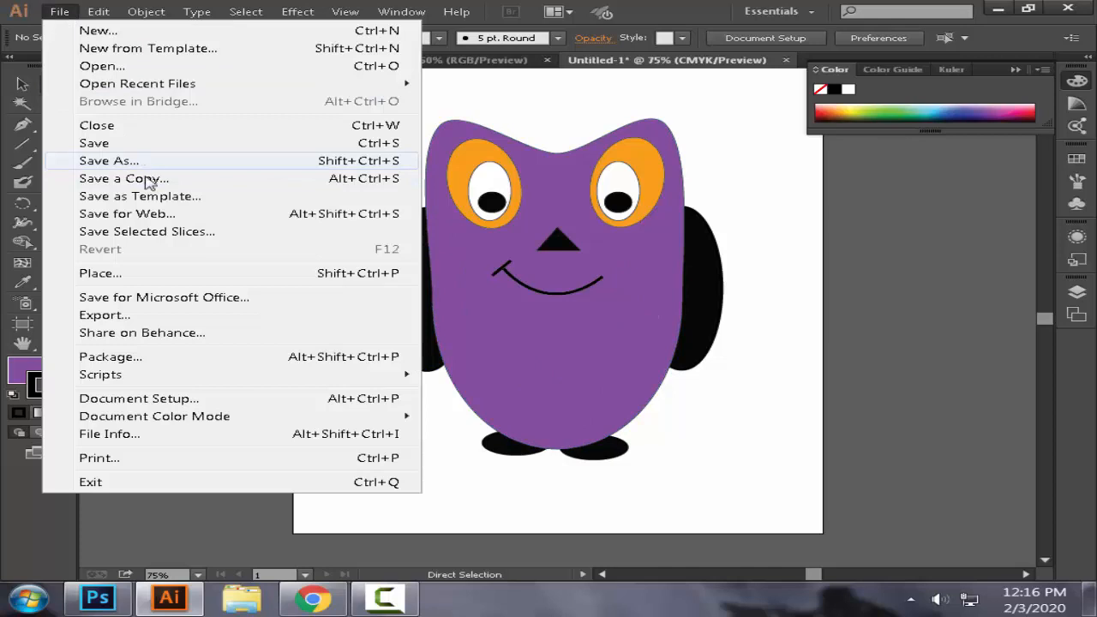
click(140, 318)
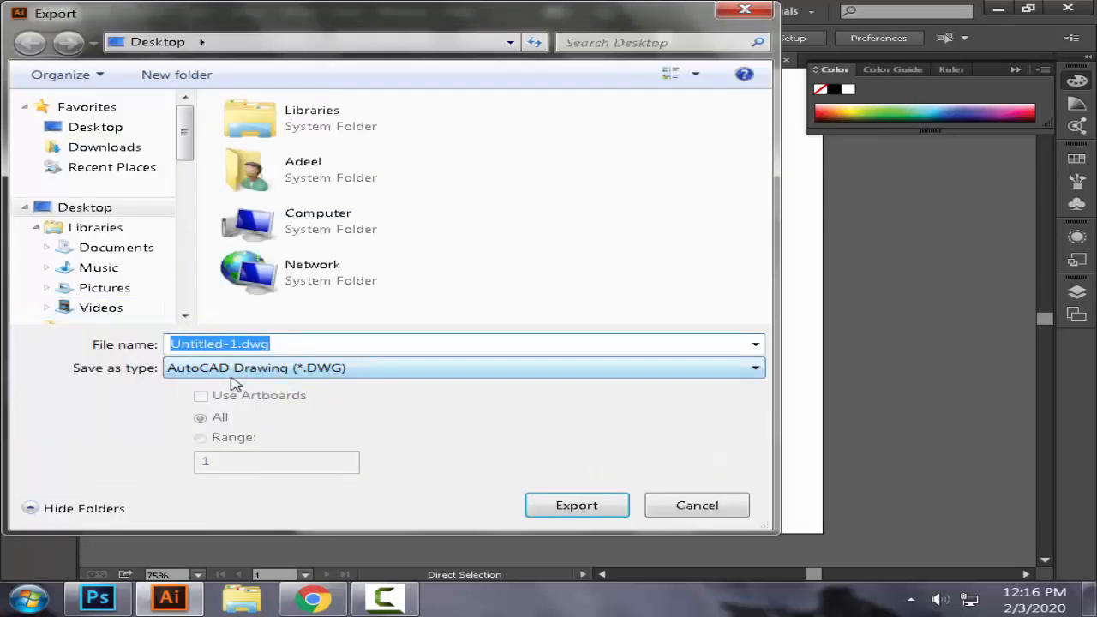
click(231, 373)
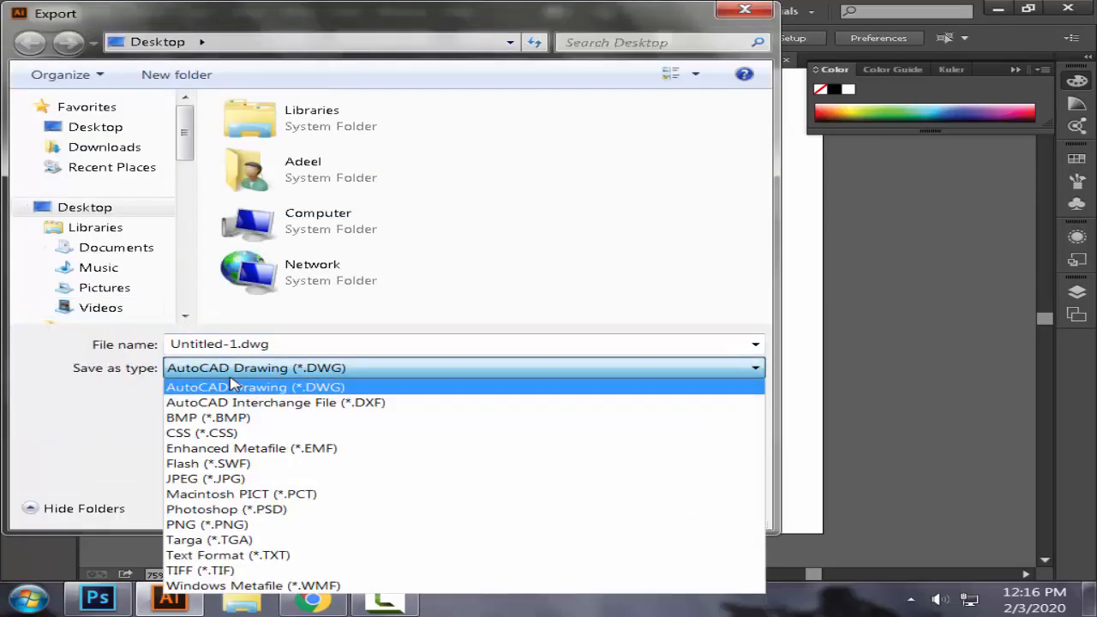
click(222, 524)
drag(759, 218, 778, 262)
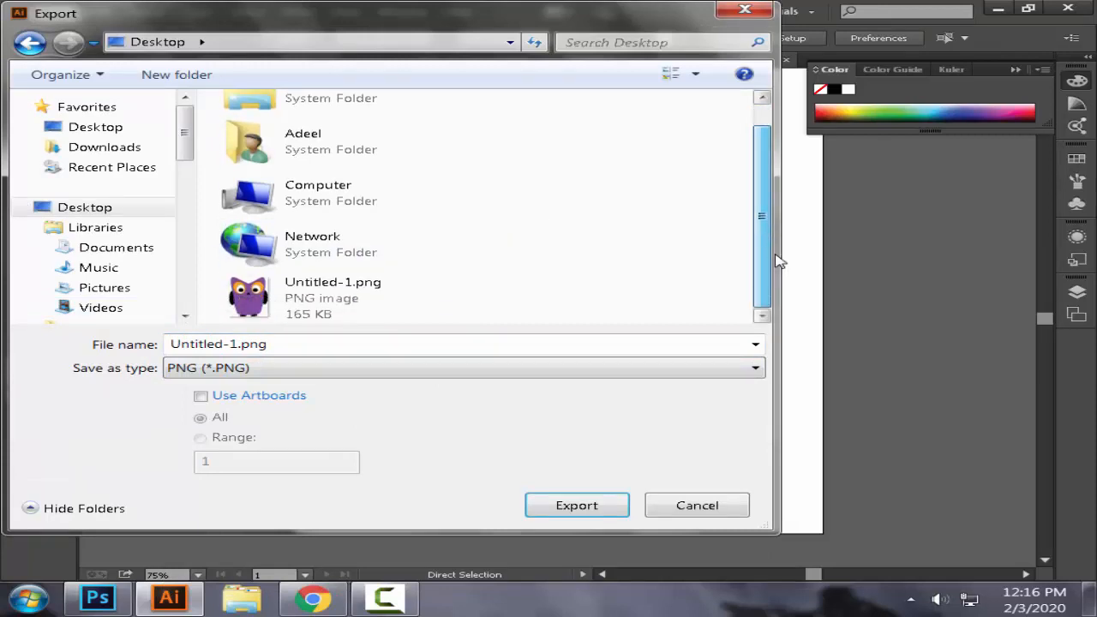
click(566, 506)
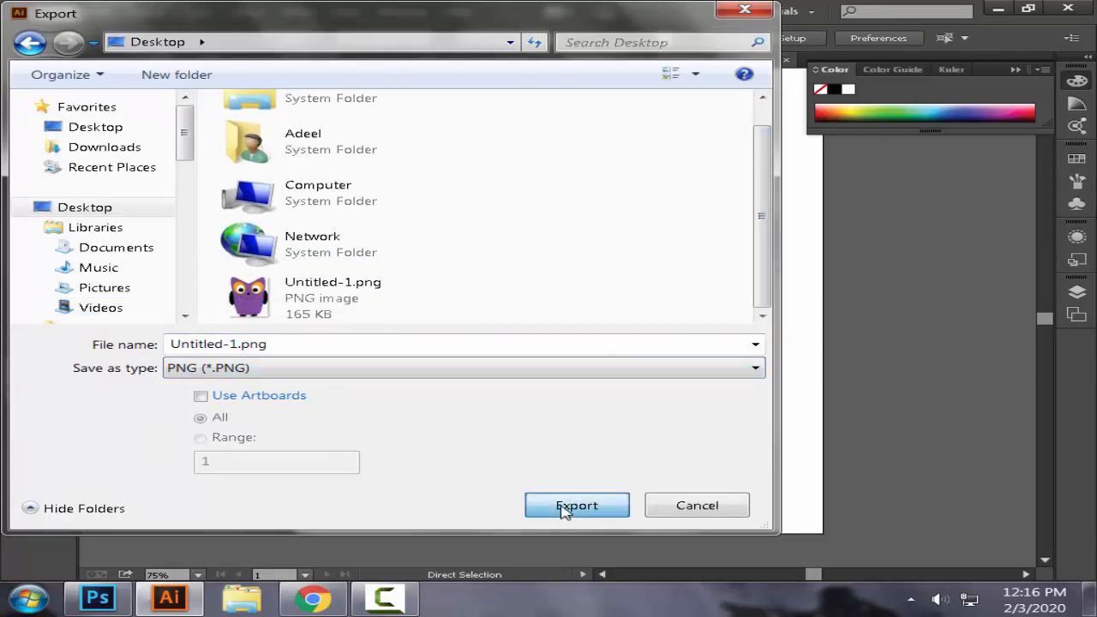
click(712, 378)
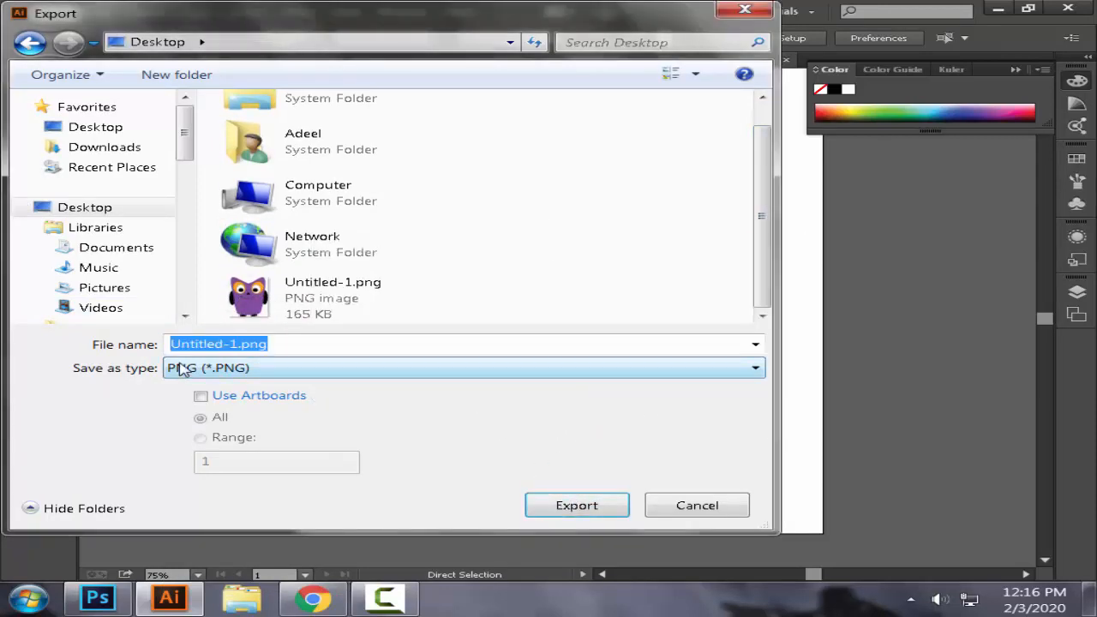
Step: Name the export tshirt.png and export it at High (300 ppi) with a transparent background
click(237, 344)
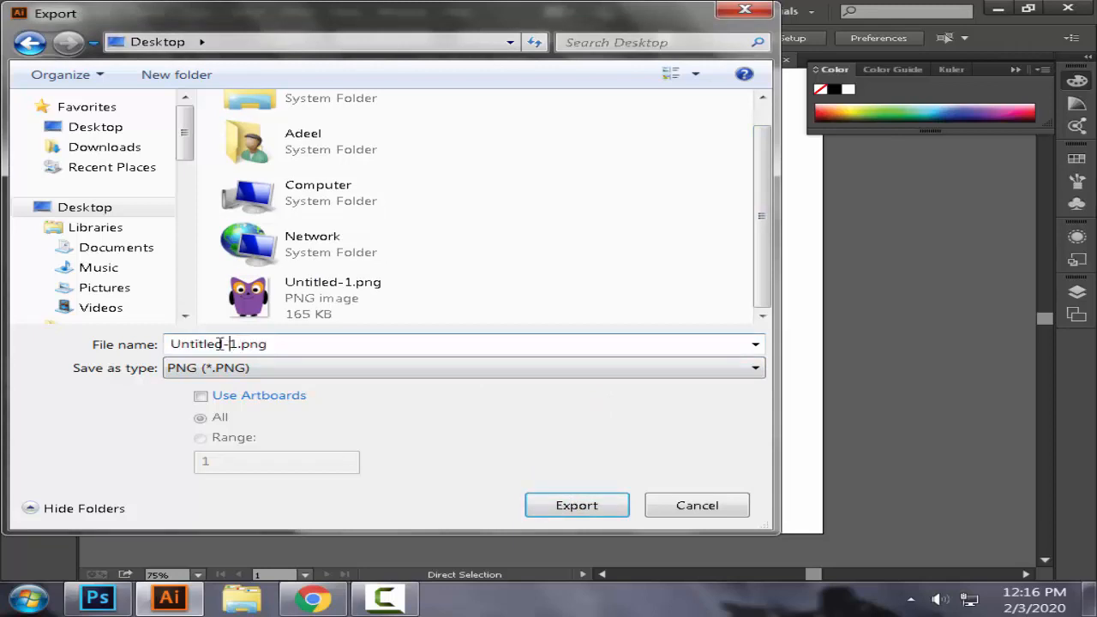
double_click(221, 344)
drag(234, 344, 169, 344)
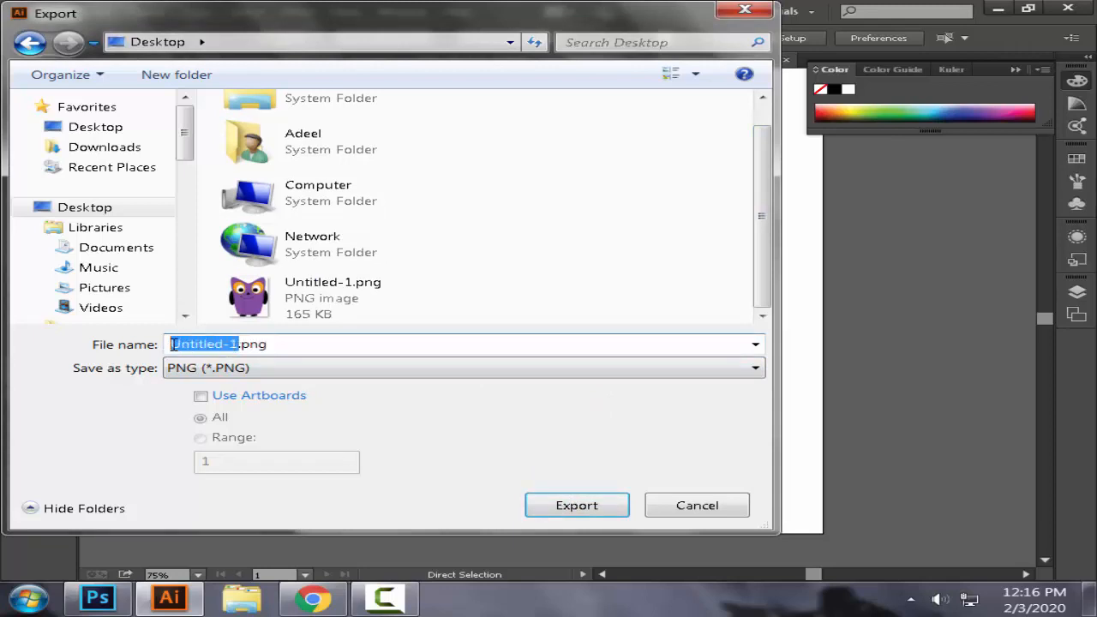
key(BackSpace)
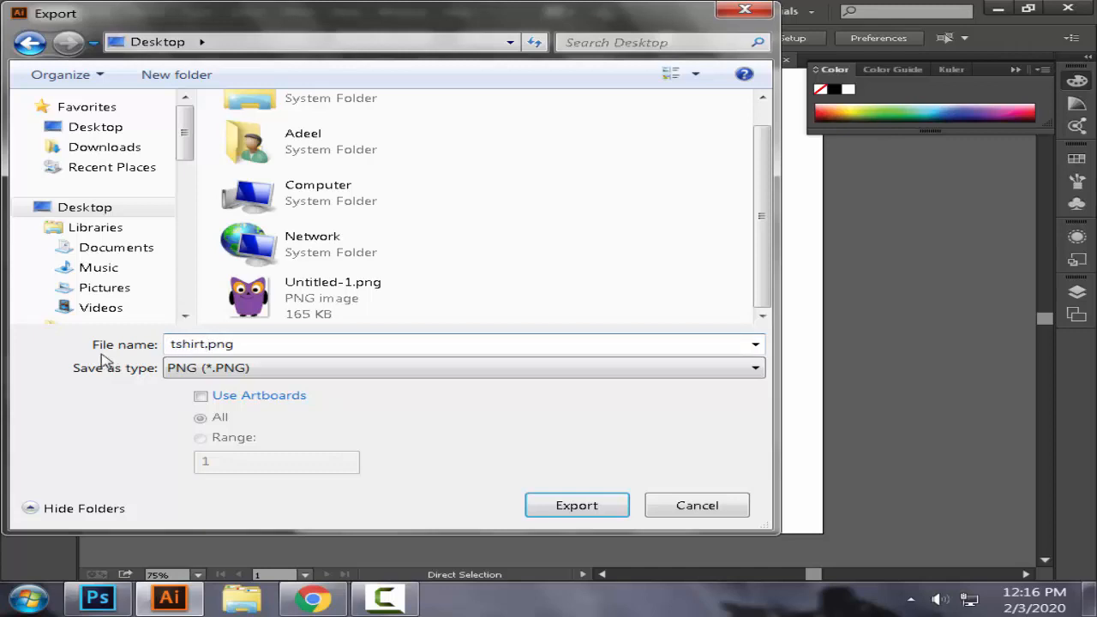
click(562, 505)
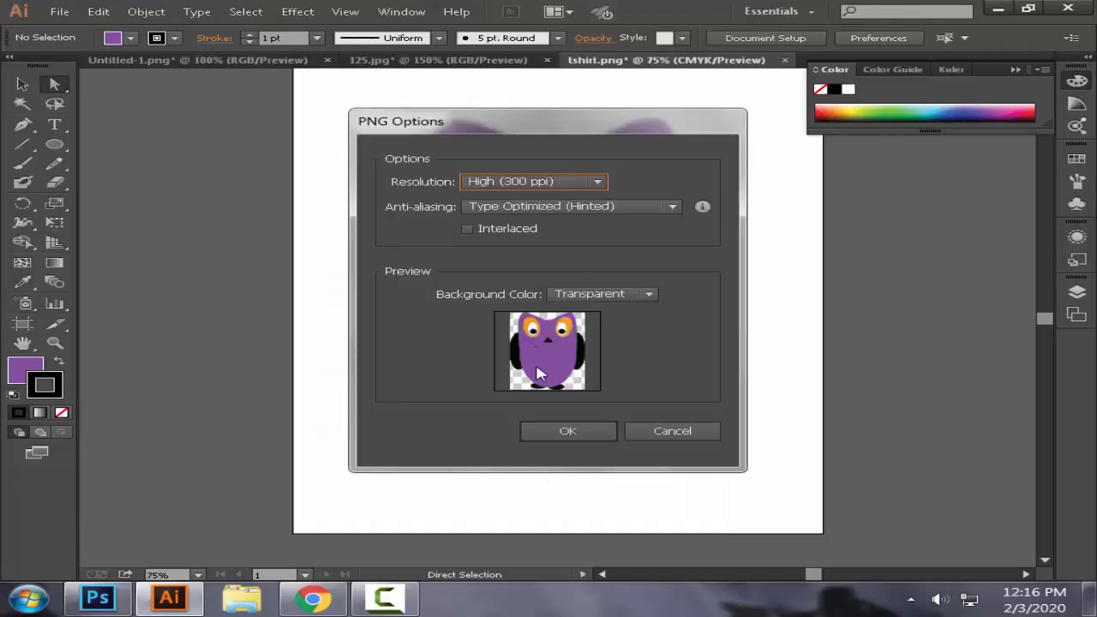
click(566, 432)
Step: Switch to Photoshop and open the T-shirt mockup file 125.psd from the desktop
click(96, 598)
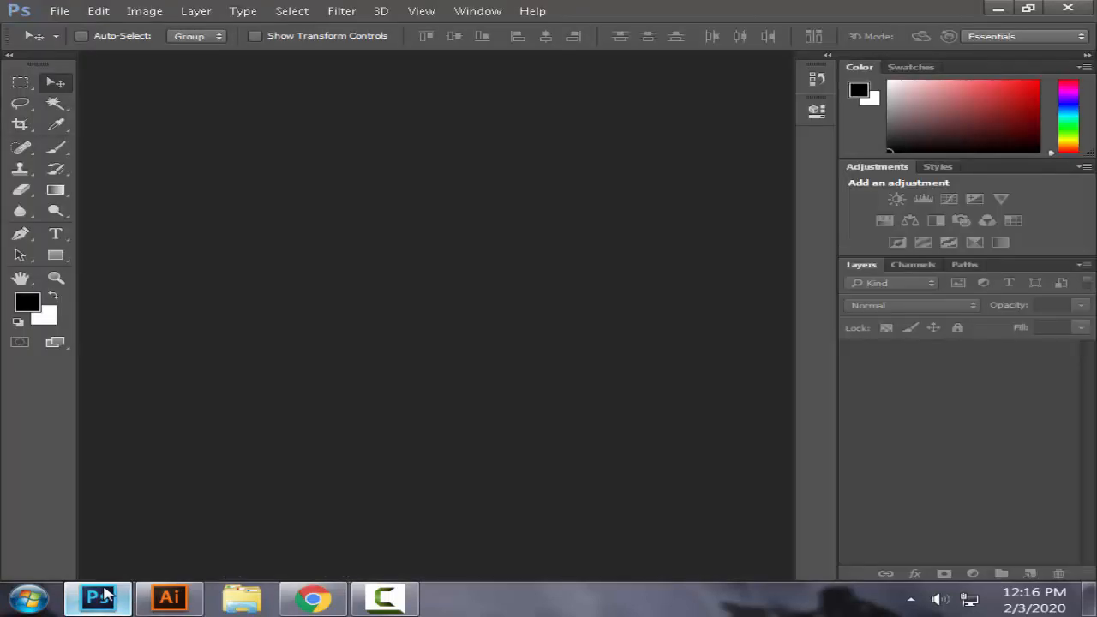
double_click(529, 375)
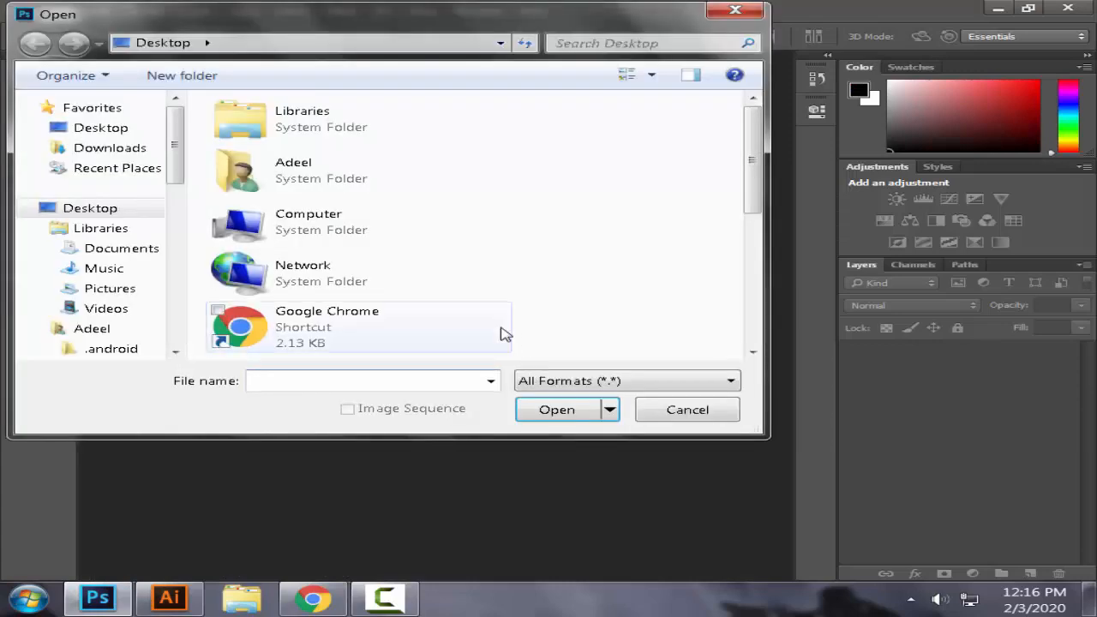
drag(751, 171, 747, 297)
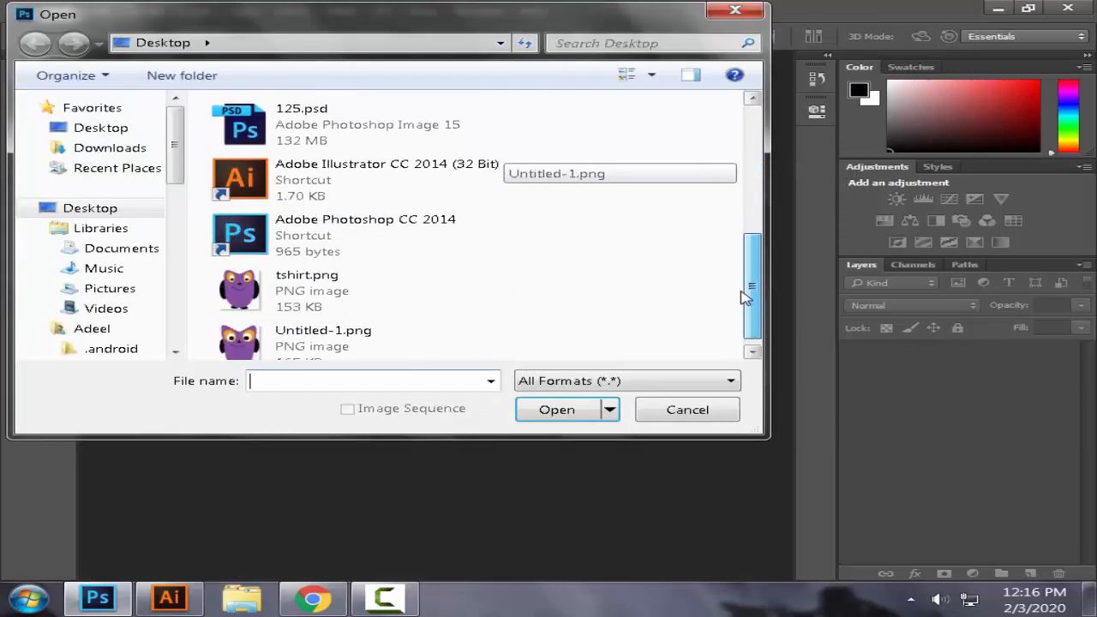
click(549, 409)
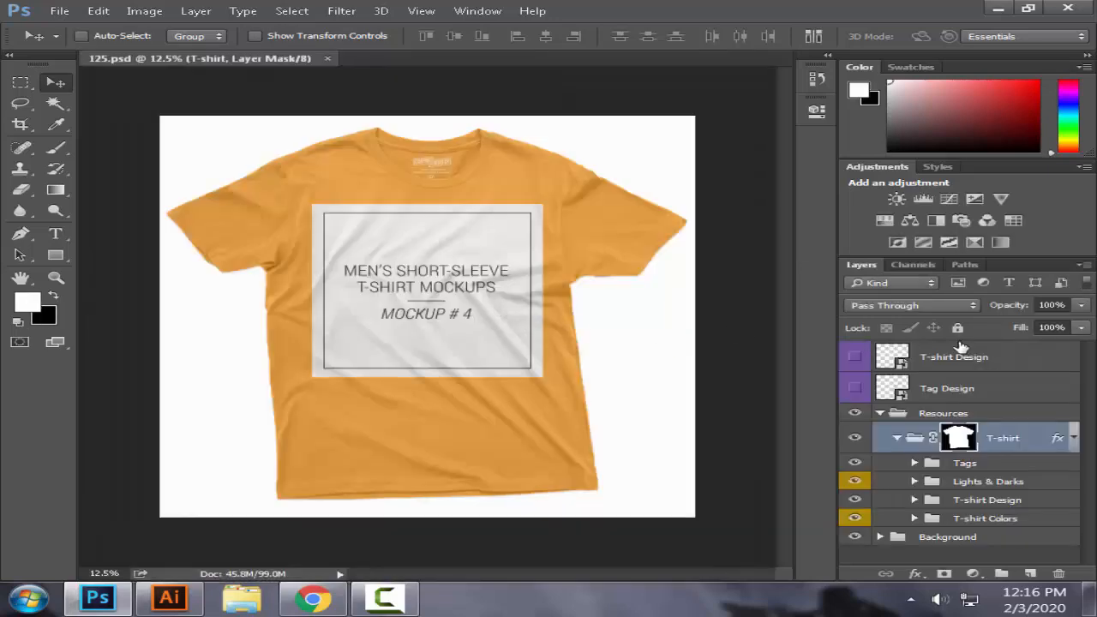
Step: Open the contents of the T-shirt Design smart object and delete its placeholder Design layer
double_click(898, 355)
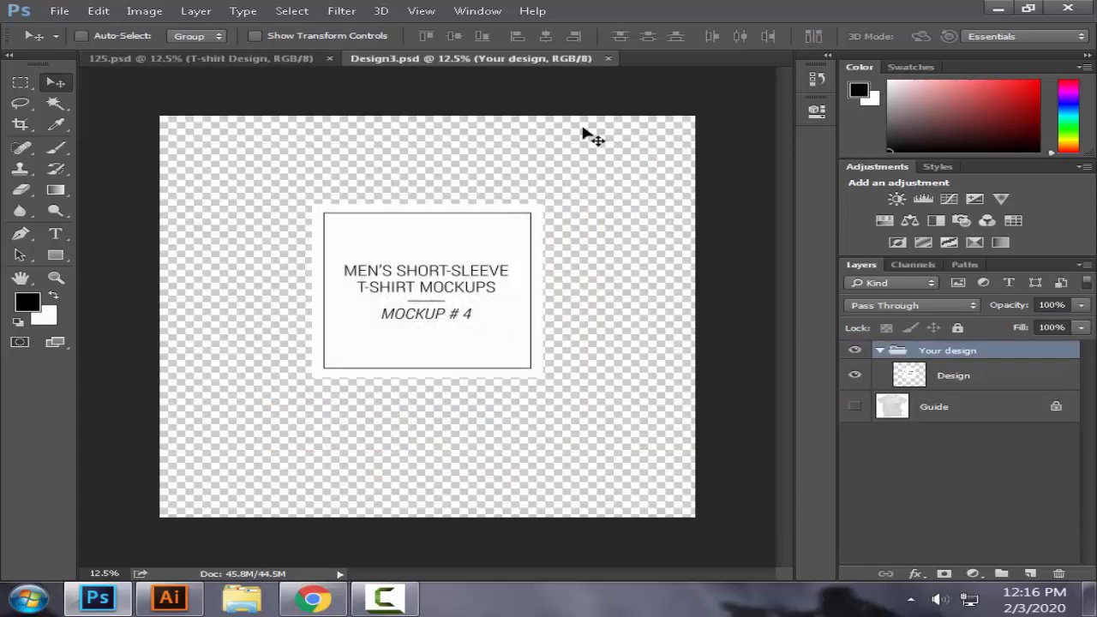
click(932, 378)
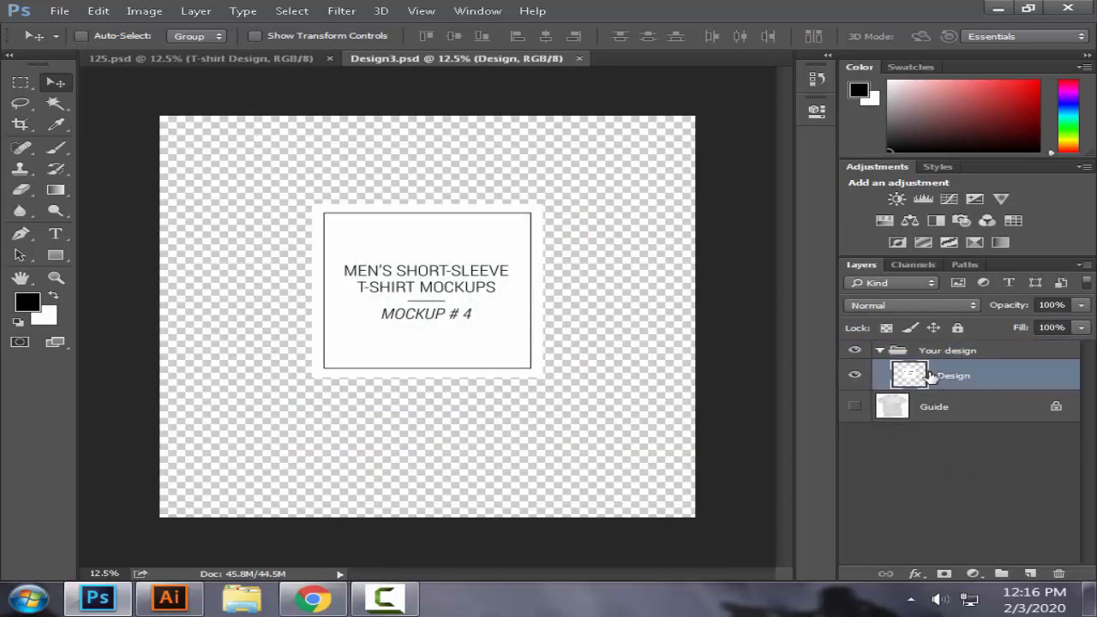
click(1059, 574)
click(480, 239)
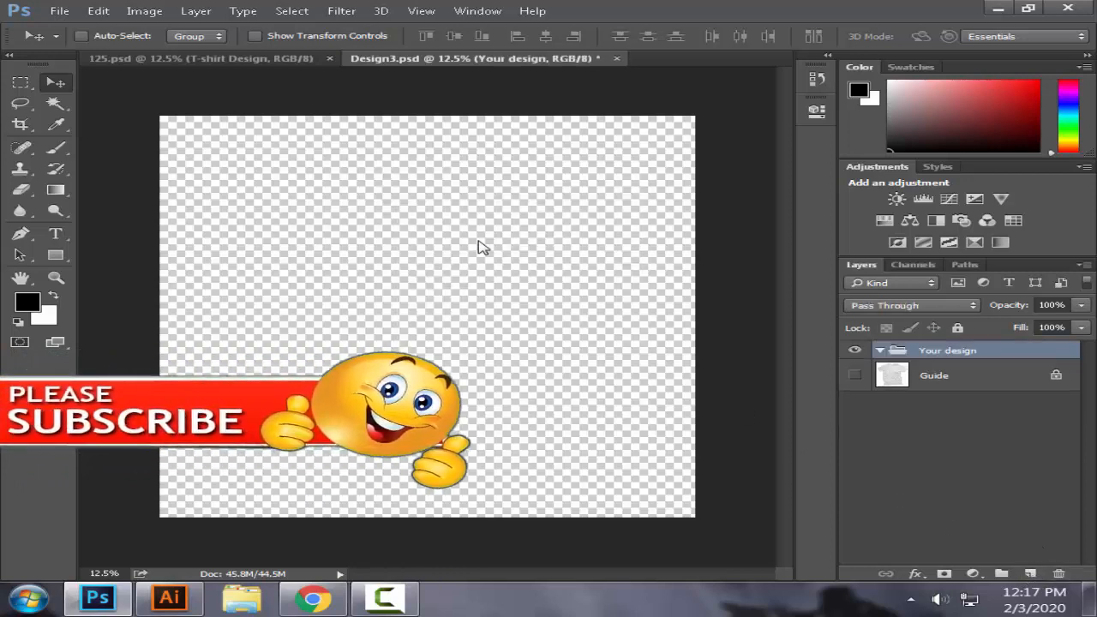
key(ctrl+o)
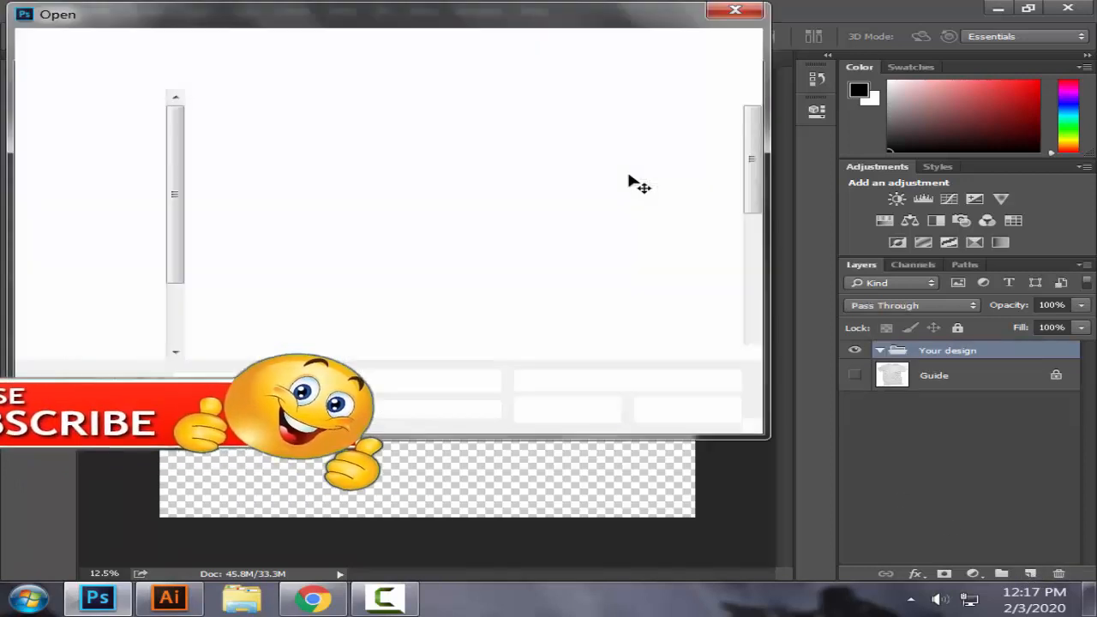
drag(752, 152, 754, 206)
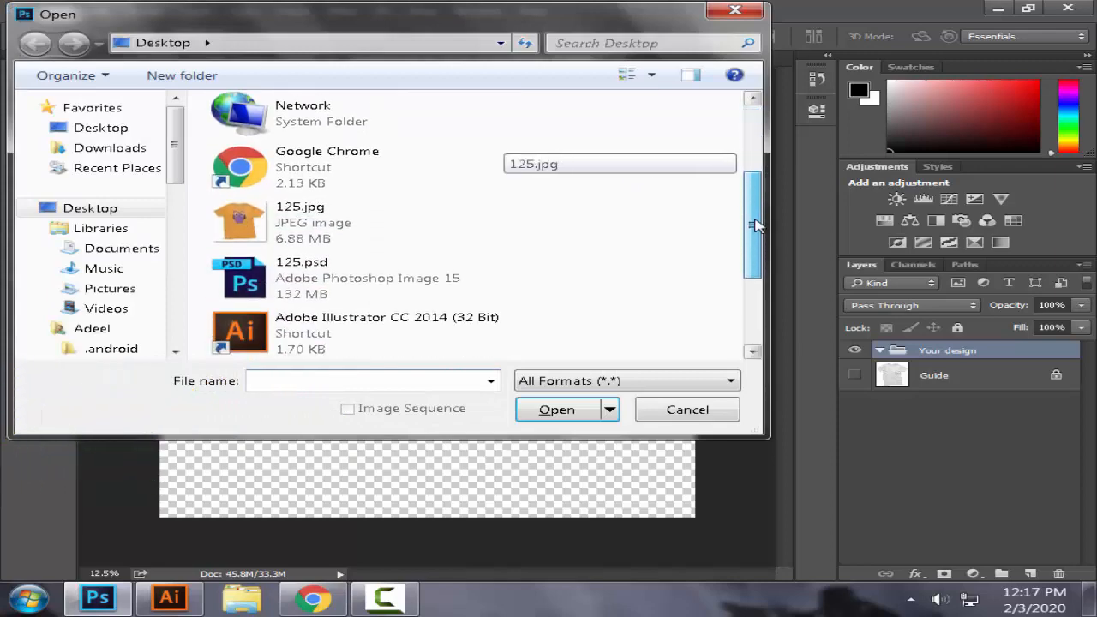
click(688, 410)
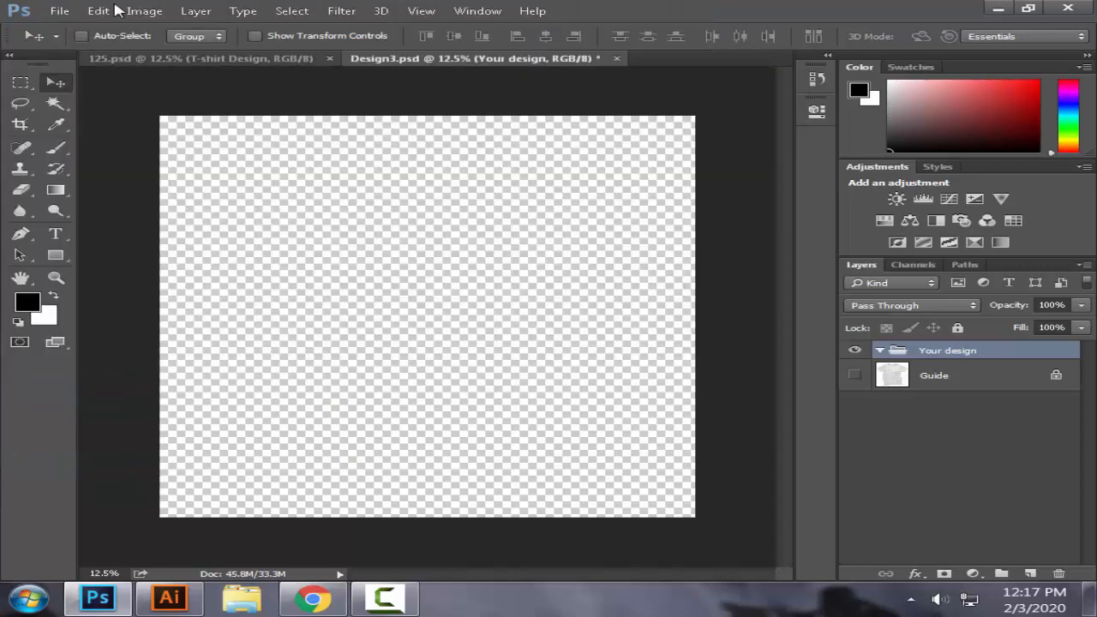
Step: Open tshirt.png from the desktop and copy the owl into the Your design group of Design3.psd
click(57, 11)
click(84, 43)
drag(758, 176, 774, 323)
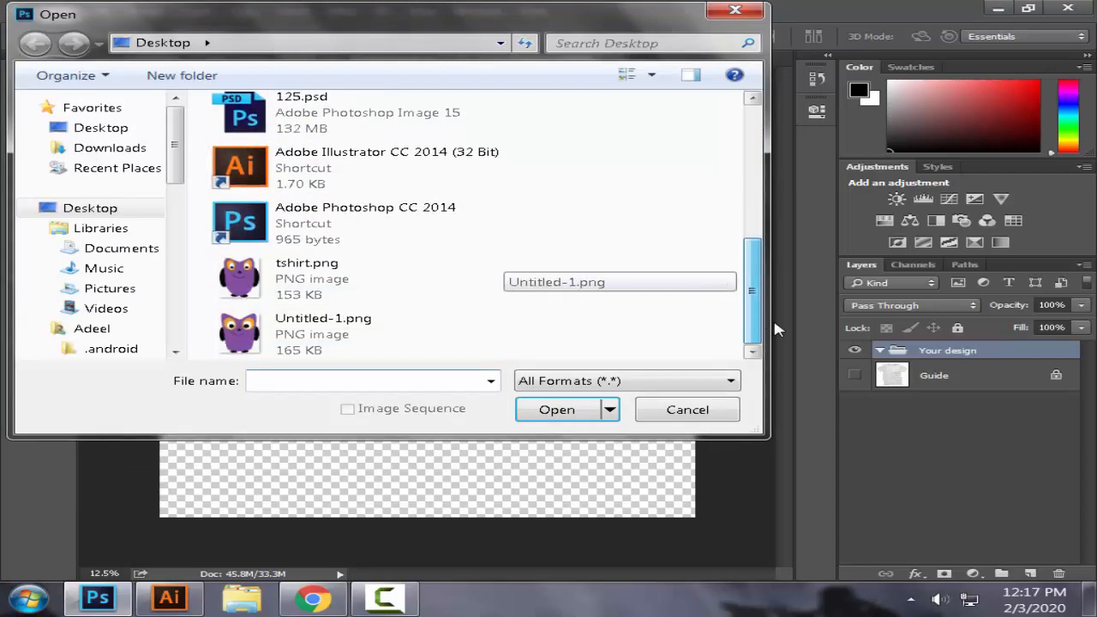
click(322, 283)
click(553, 410)
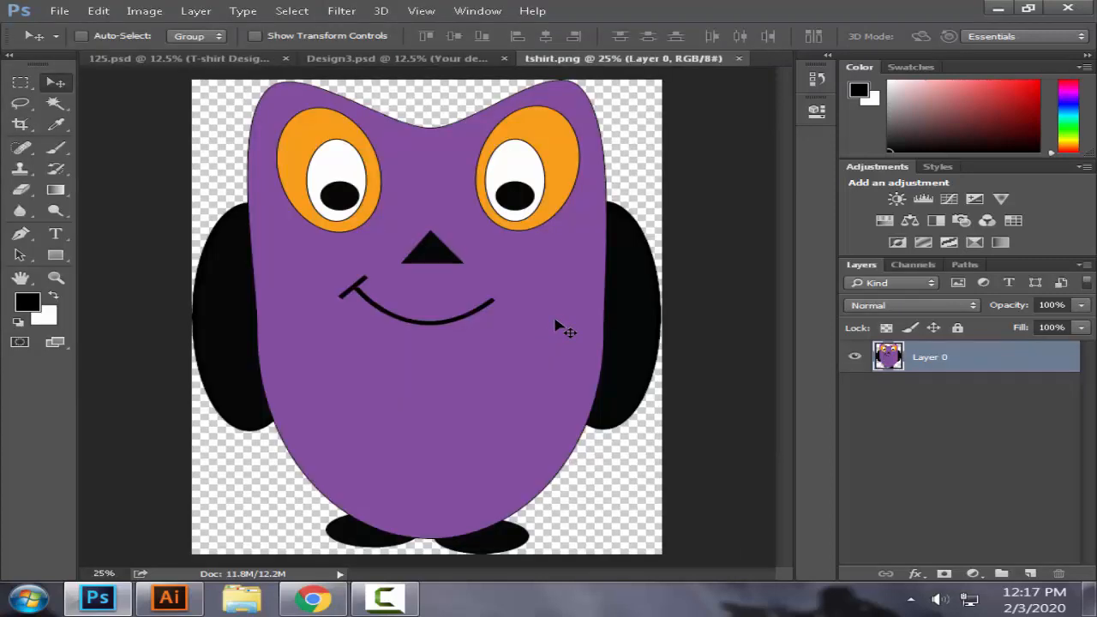
drag(531, 324, 472, 283)
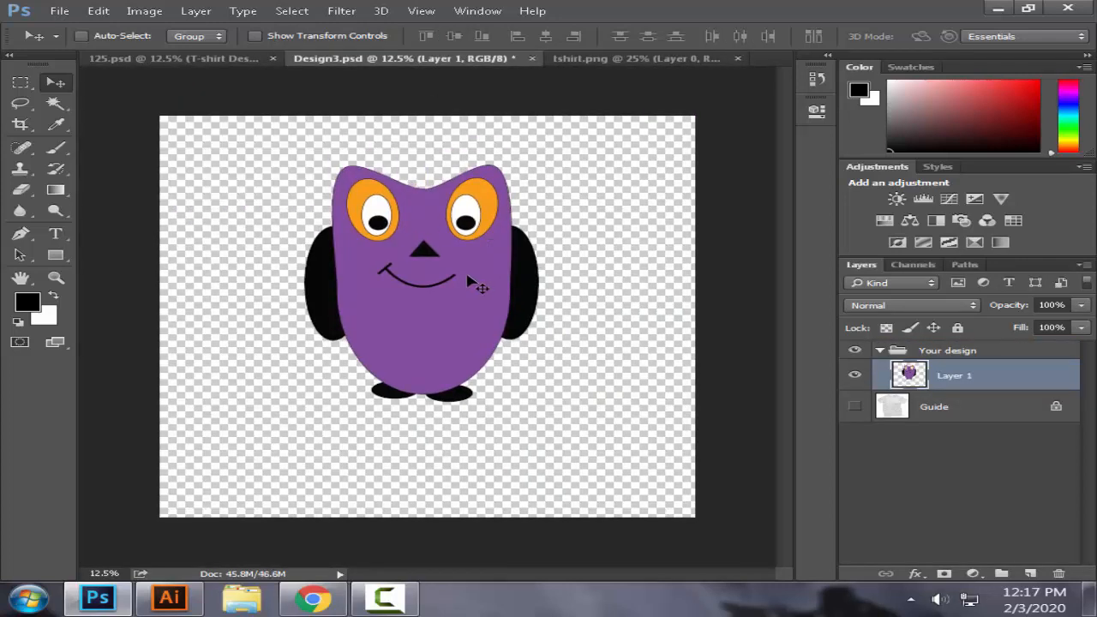
Step: Scale the owl down to about two thirds of its size, save Design3.psd and check the result on the 125.psd mockup
key(ctrl+t)
drag(538, 405, 446, 307)
key(Return)
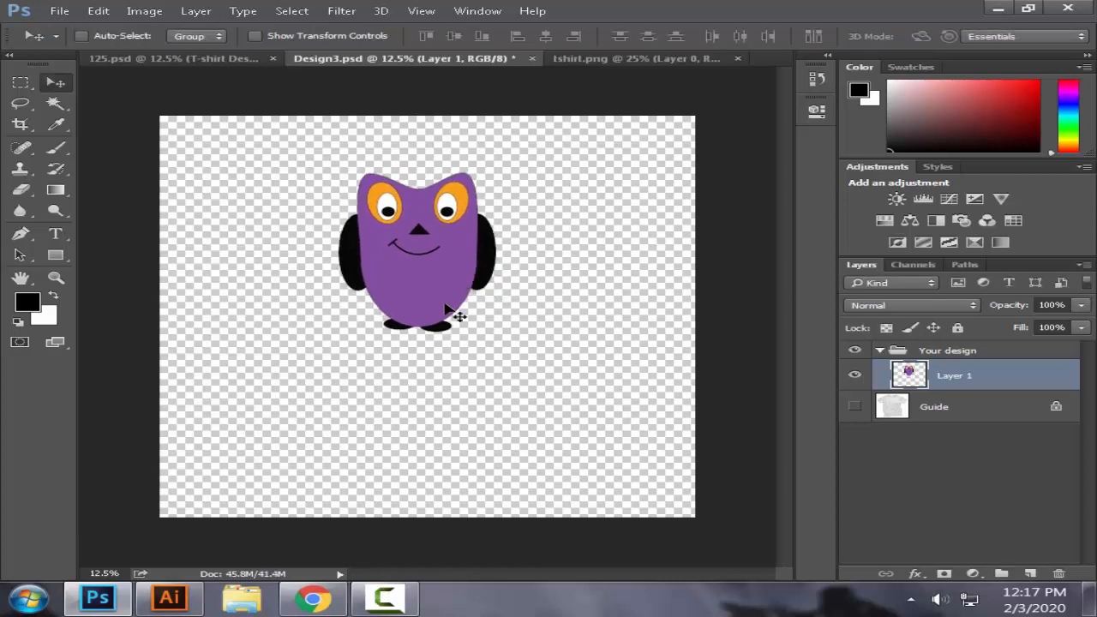
key(ctrl+s)
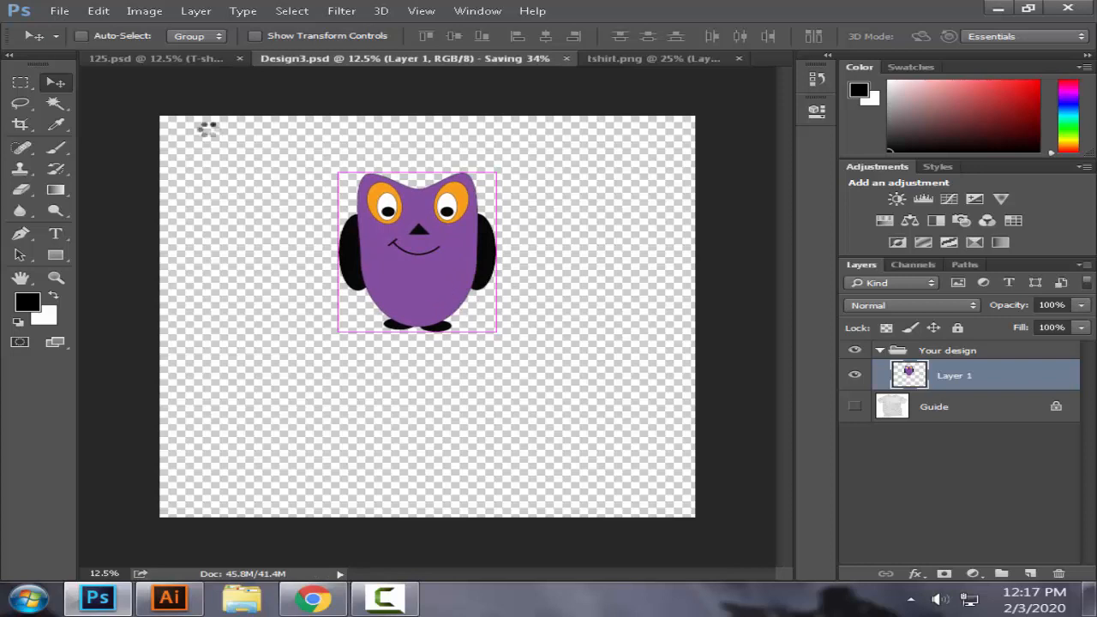
click(191, 62)
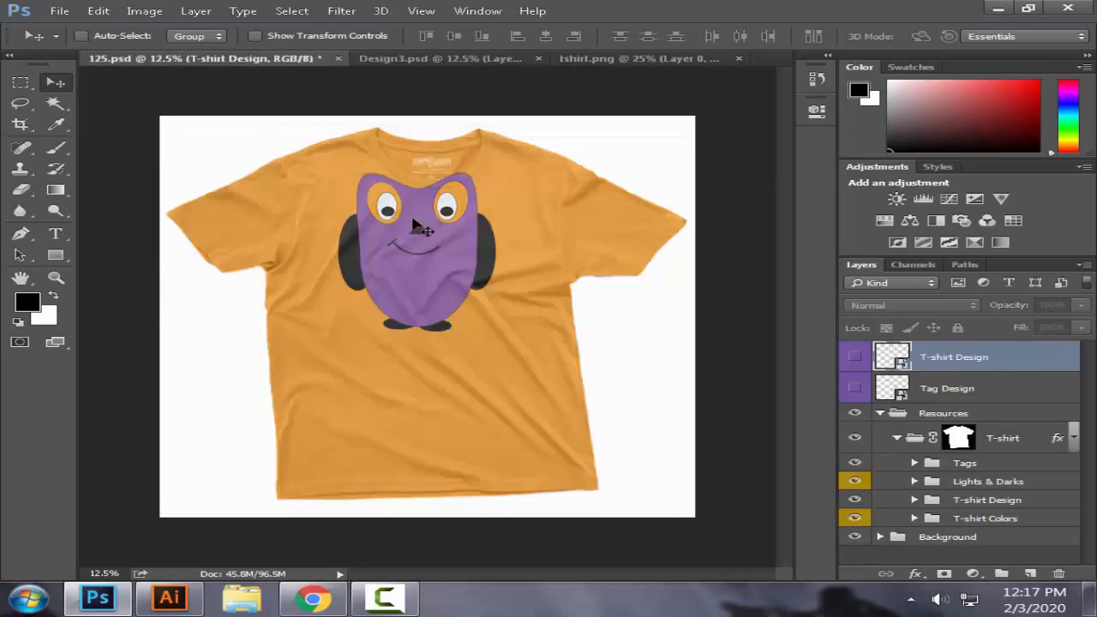
Step: Move the owl in Design3.psd down to the middle of the chest, save it and inspect the print up close on the 125.psd mockup
click(417, 59)
drag(417, 223, 553, 300)
click(438, 59)
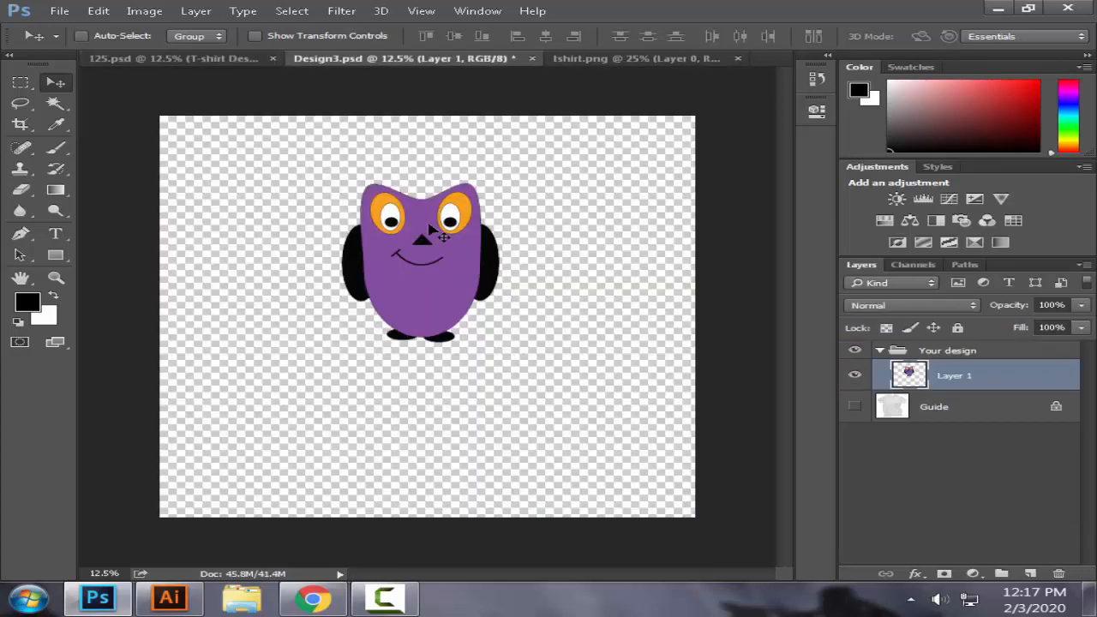
drag(439, 253, 442, 297)
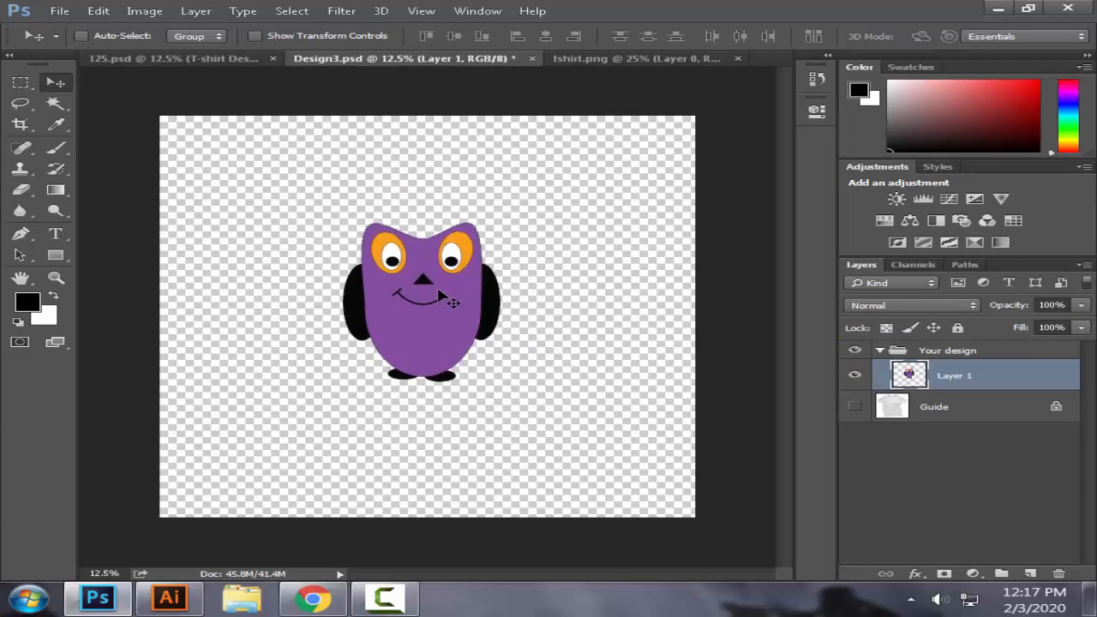
key(ctrl+s)
click(171, 58)
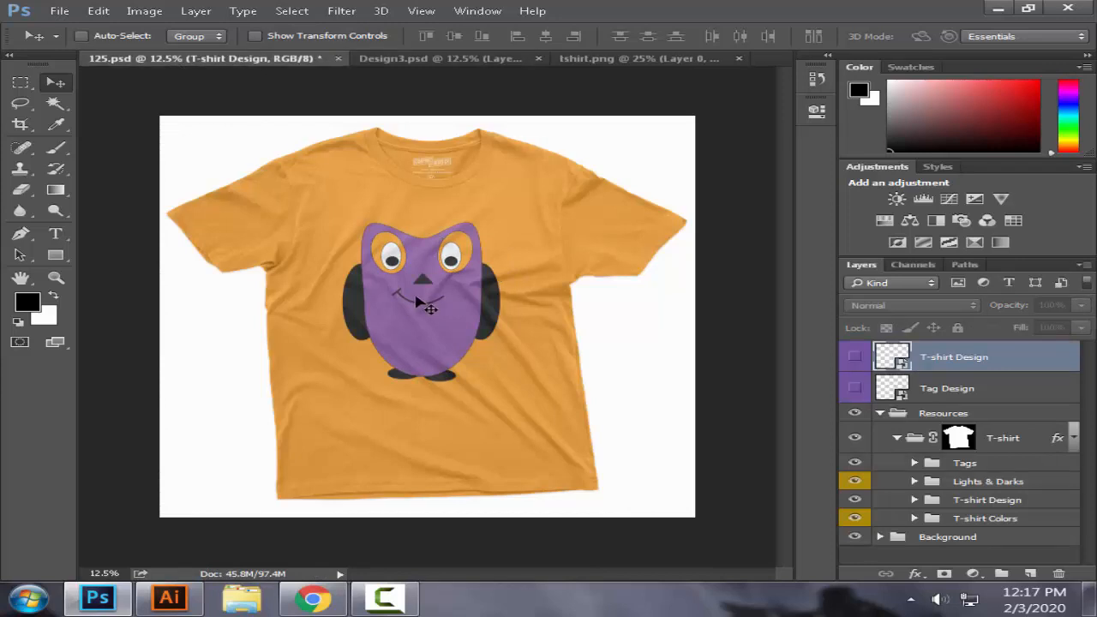
key(ctrl+plus)
key(ctrl+plus)
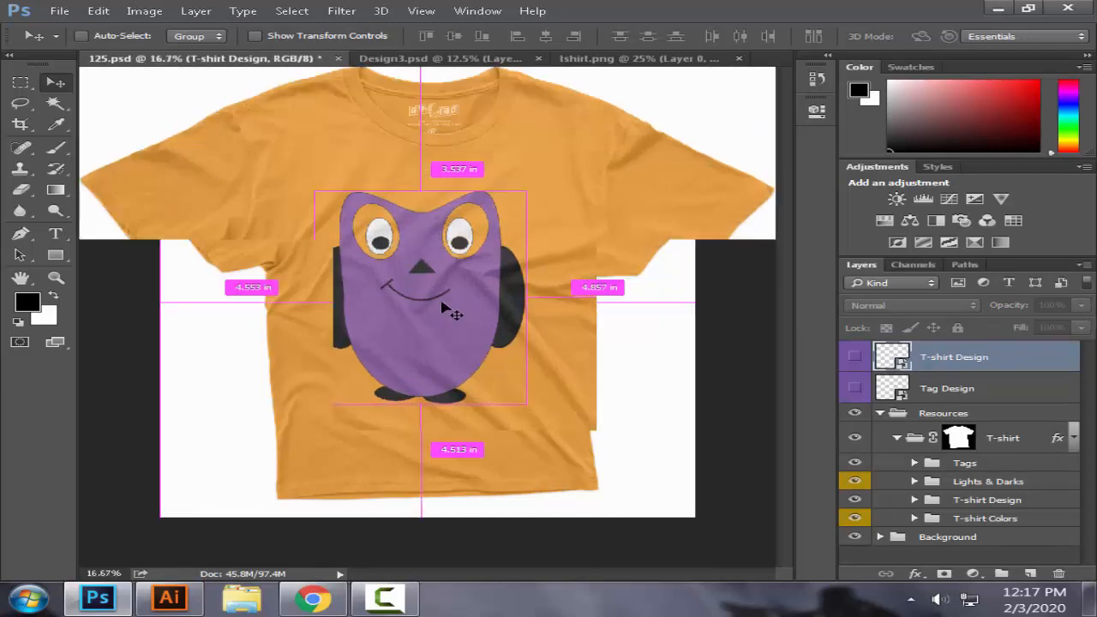
key(ctrl+plus)
key(ctrl+minus)
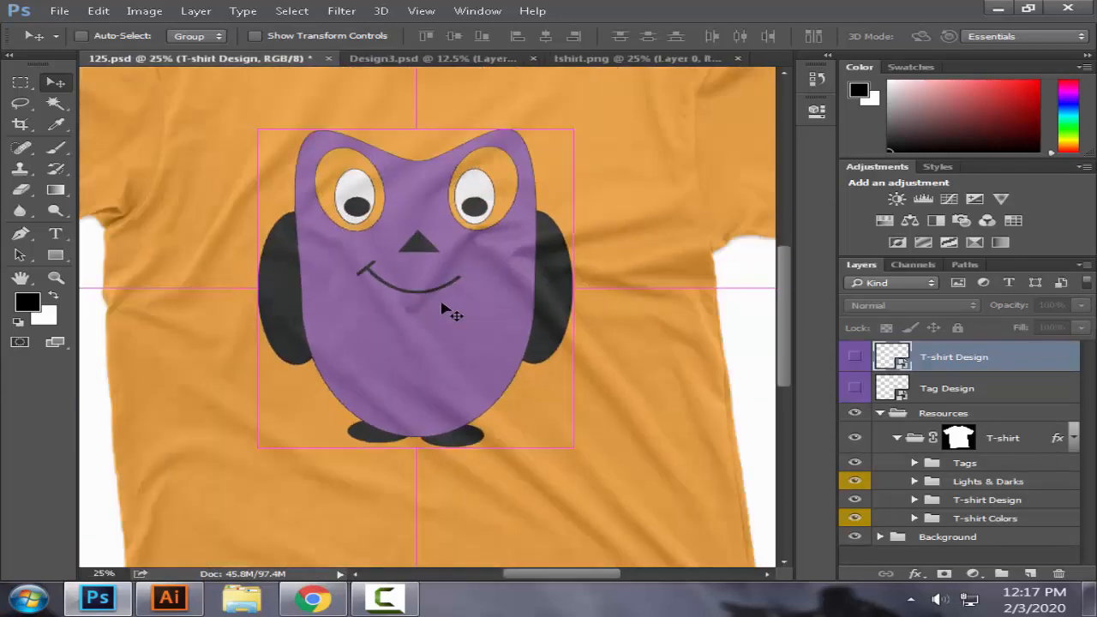